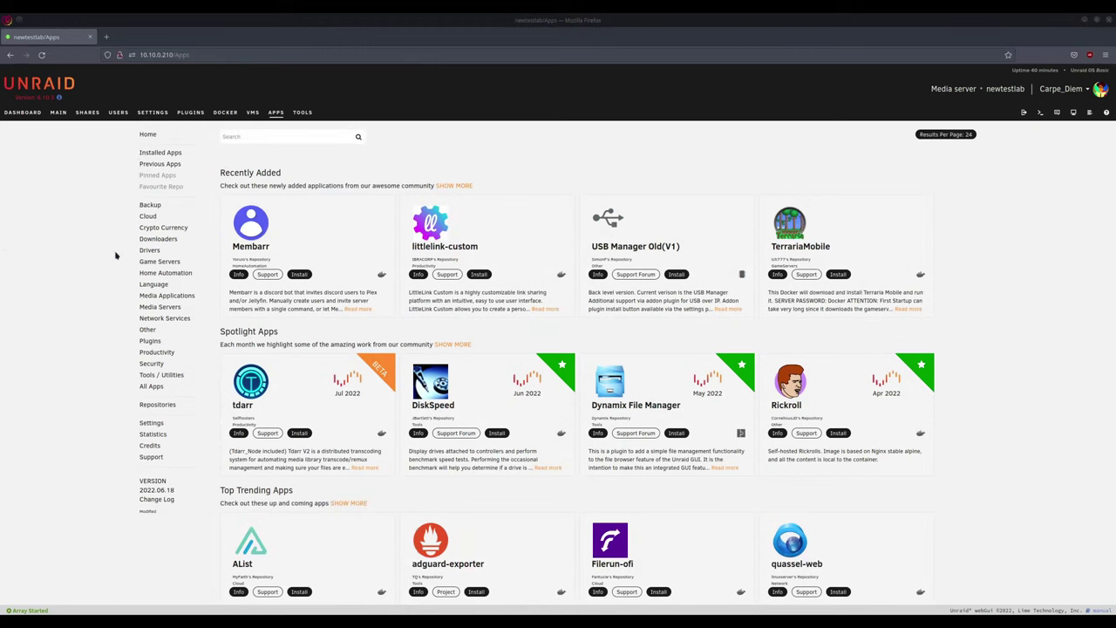
Step: Install Dynamix File Manager from a 'Dynamix Repository' Apps search, then return to Main
click(272, 137)
text(Dynamix Repository)
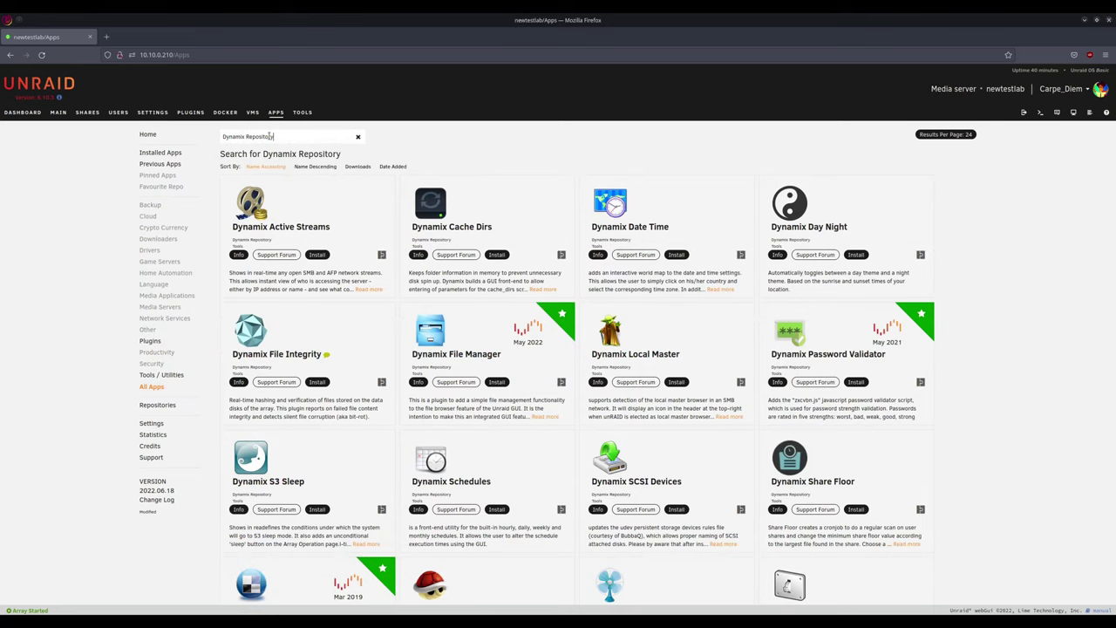
click(497, 381)
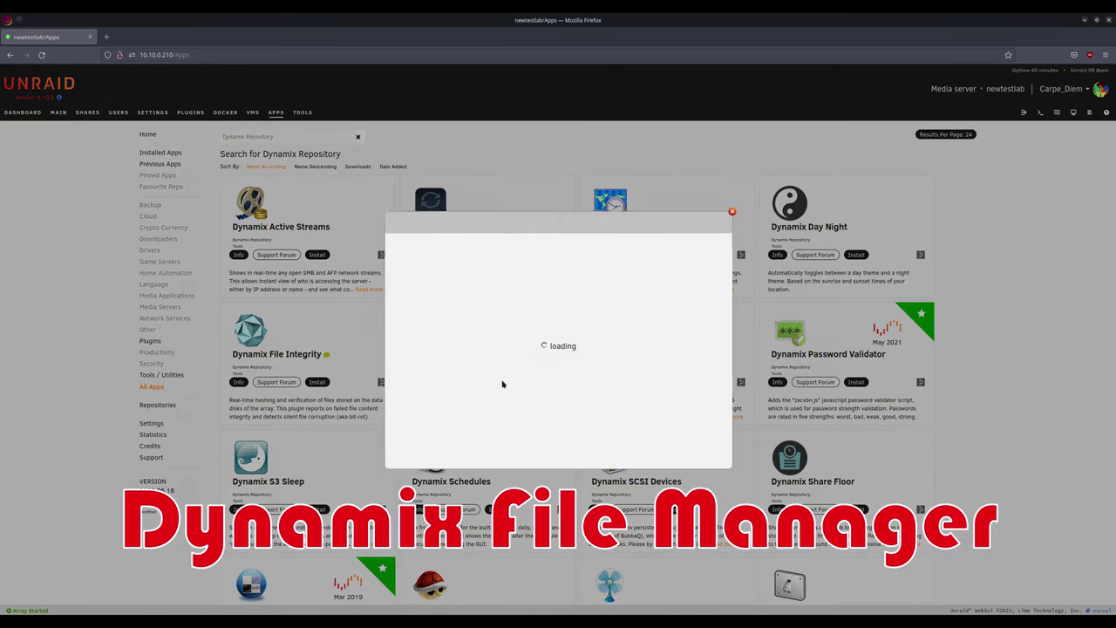
click(558, 460)
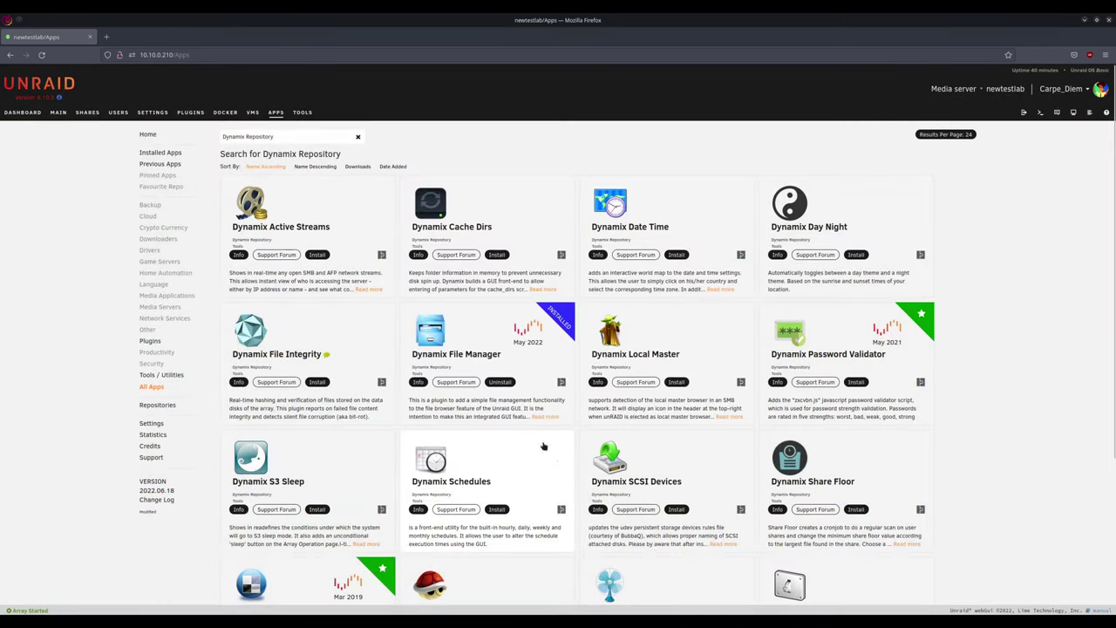
click(58, 113)
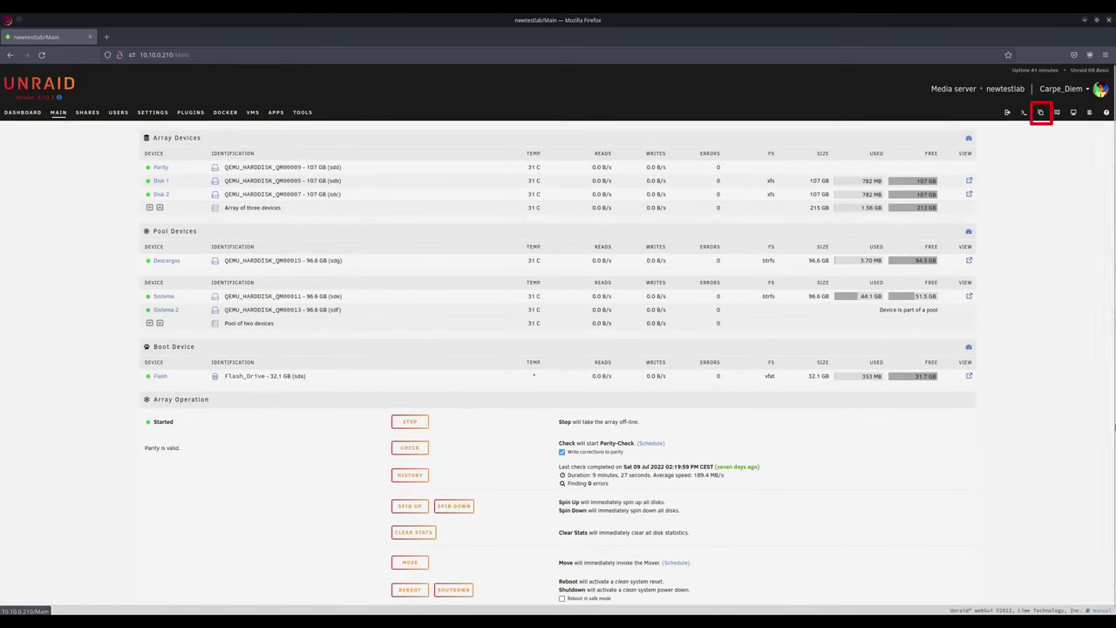
Step: Browse the File Manager to user > ISOs-de-linux
click(1041, 113)
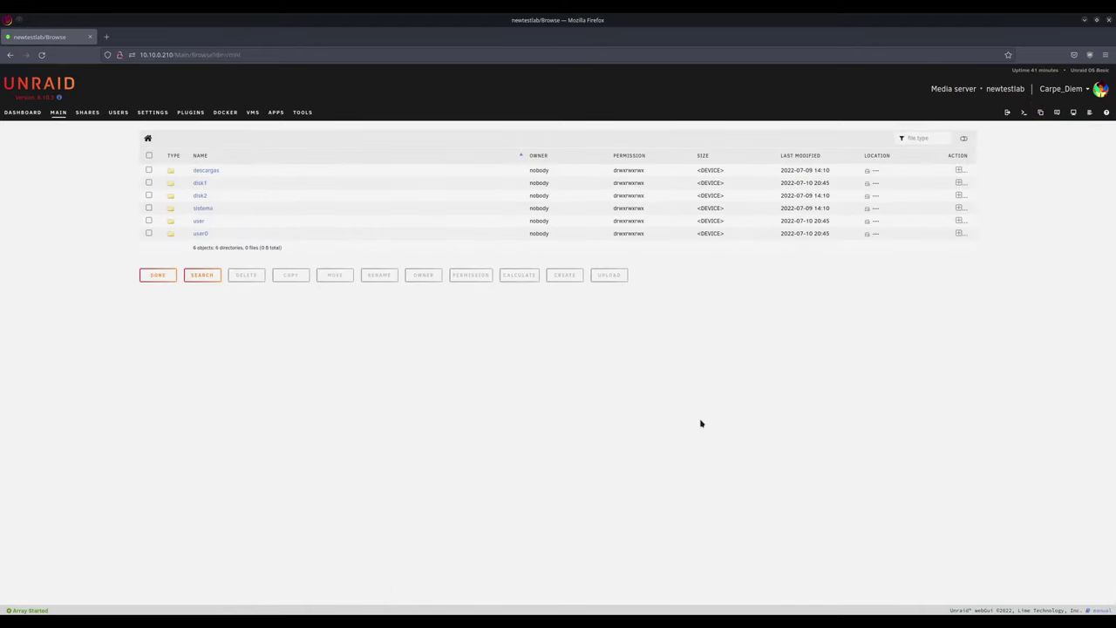
click(200, 222)
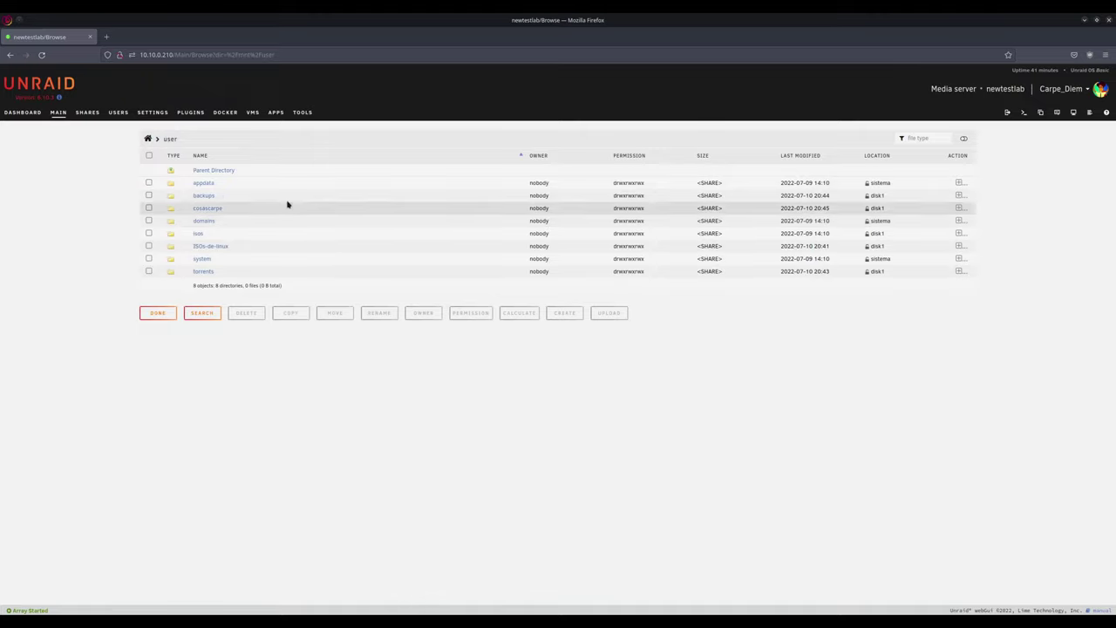
click(229, 170)
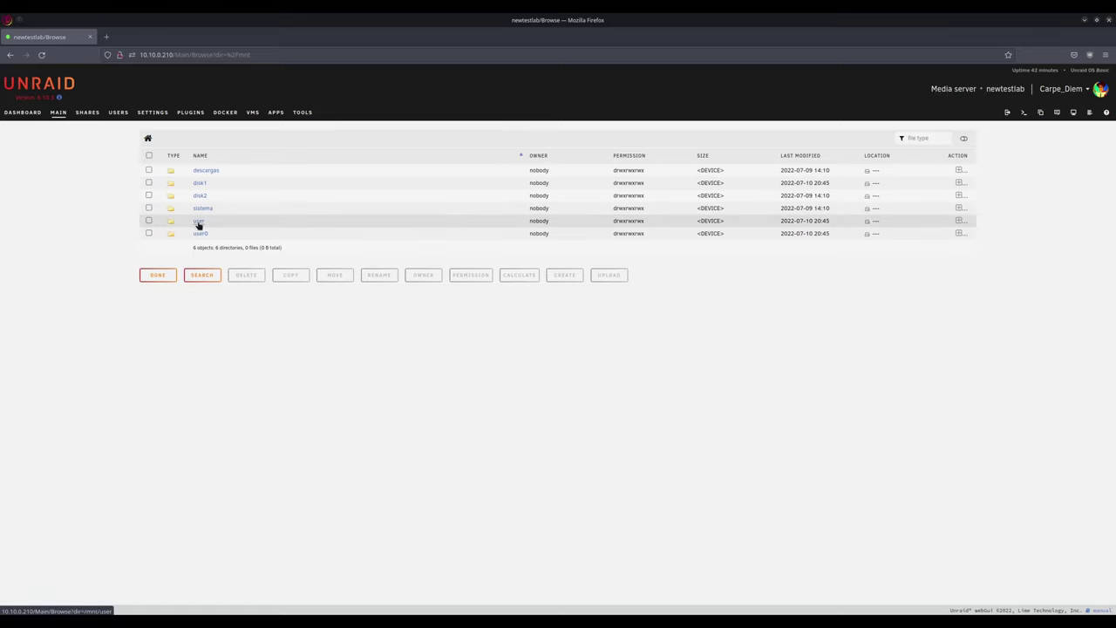
click(198, 223)
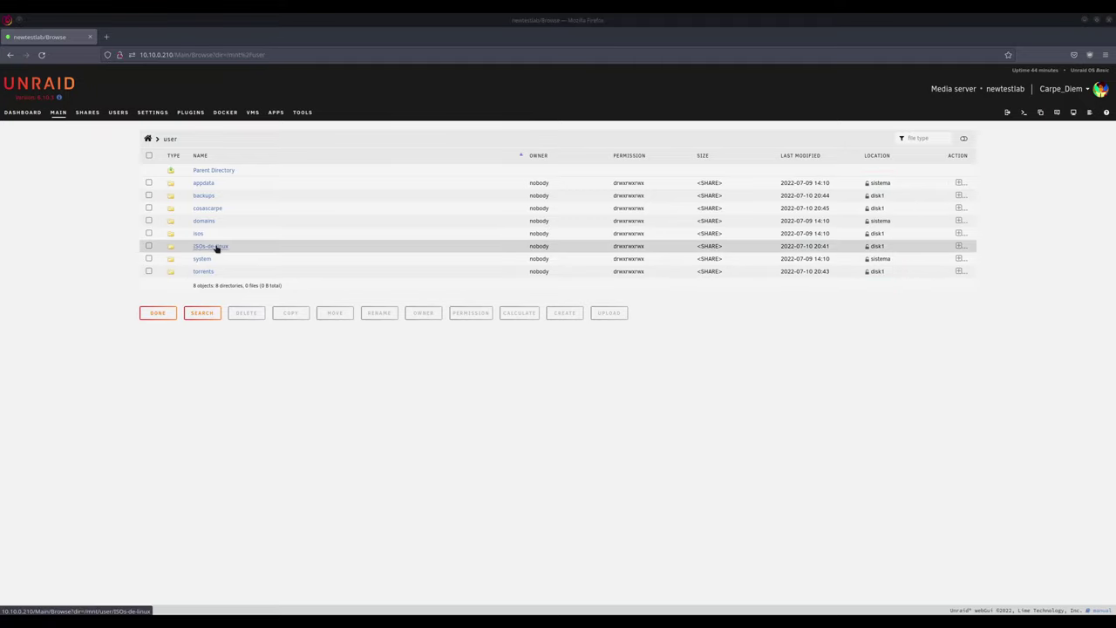
click(216, 248)
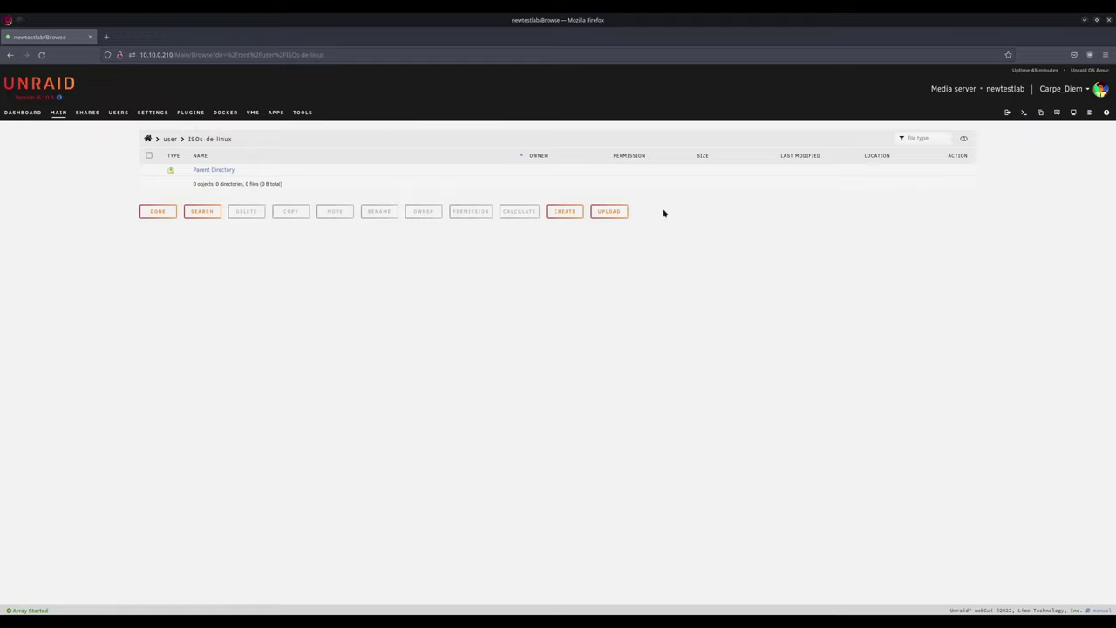
Step: Upload ubuntu-mate-20.04.mkv from the Documentos folder into the ISOs-de-linux share
click(625, 213)
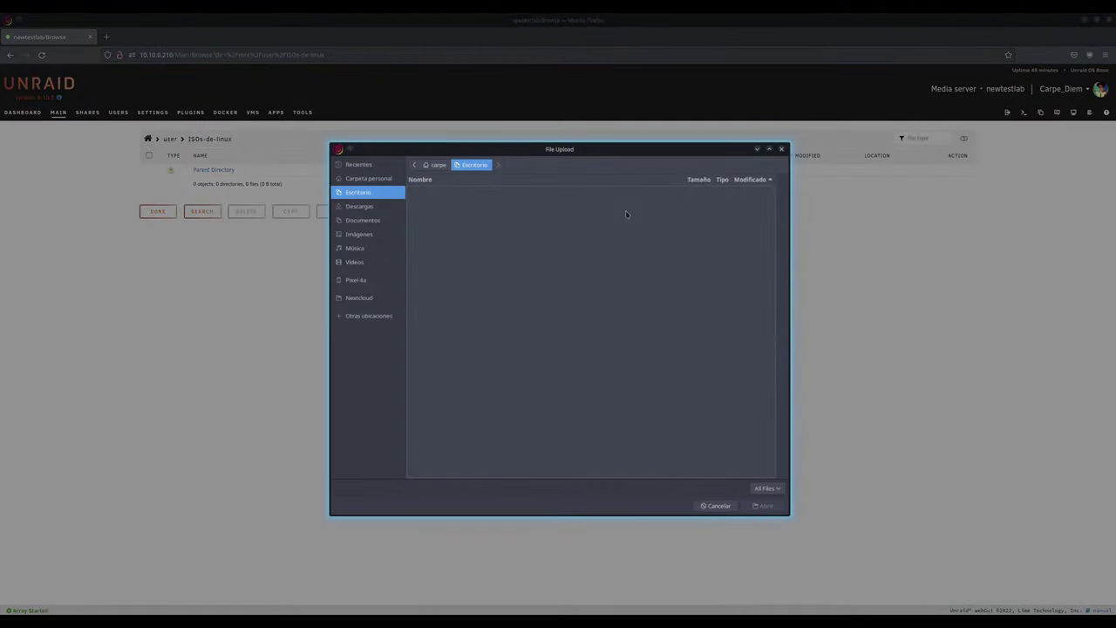
click(364, 221)
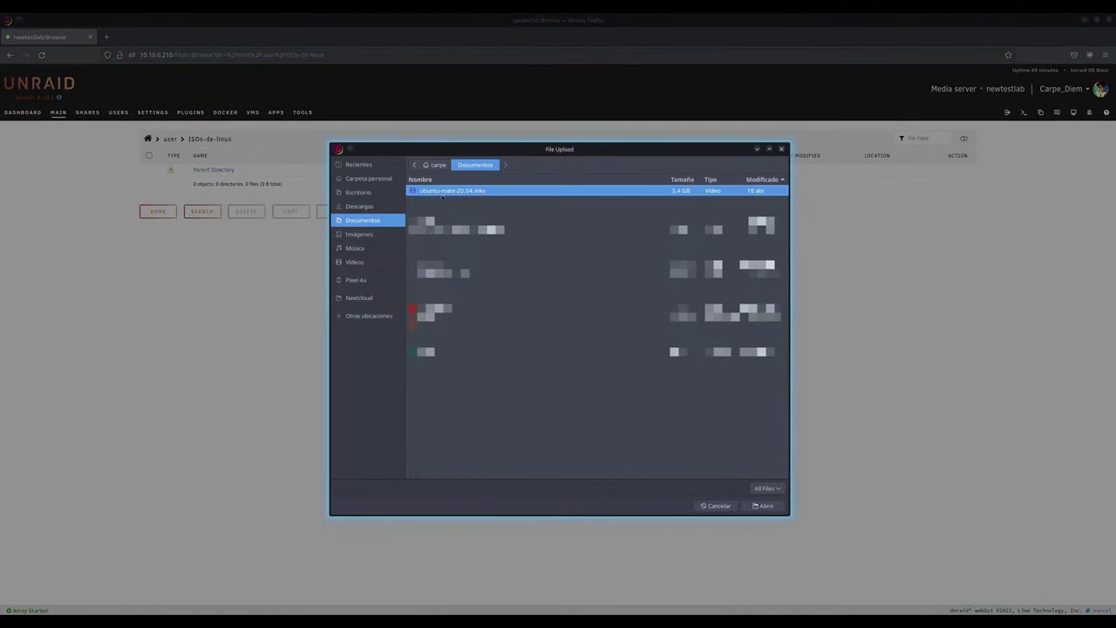
double_click(502, 191)
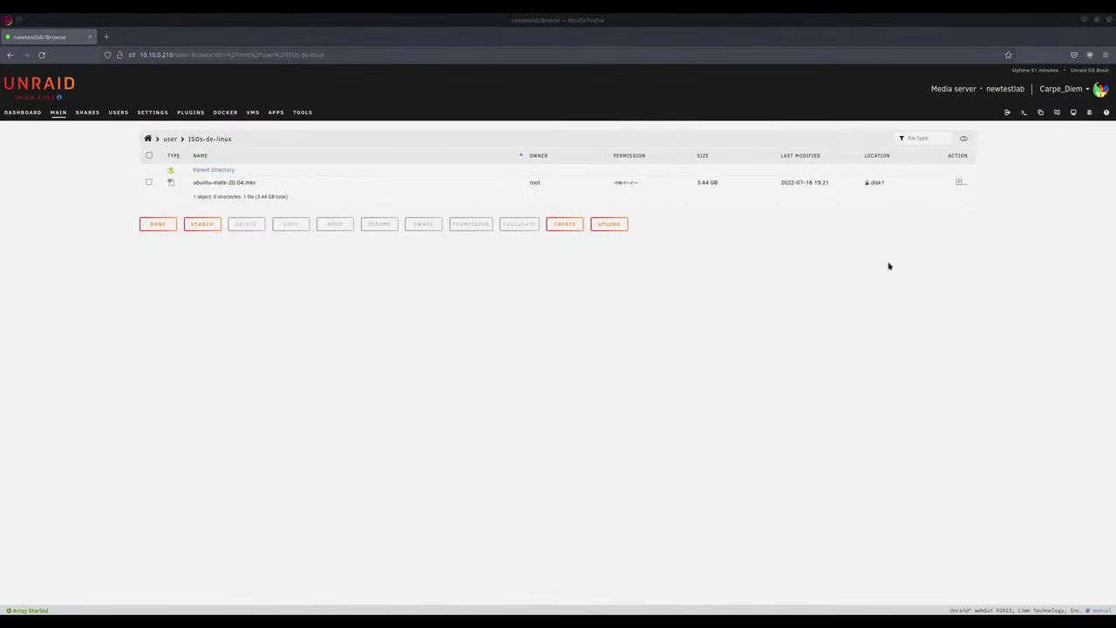
Step: Move ubuntu-mate-20.04.mkv into the backups share's test/ folder
click(959, 183)
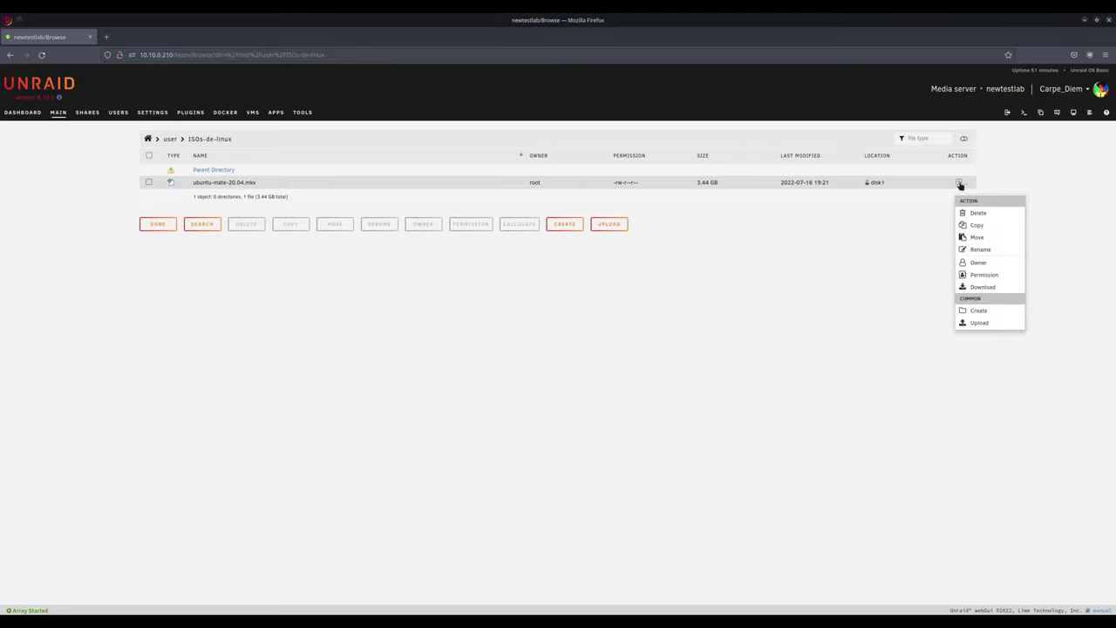
click(989, 249)
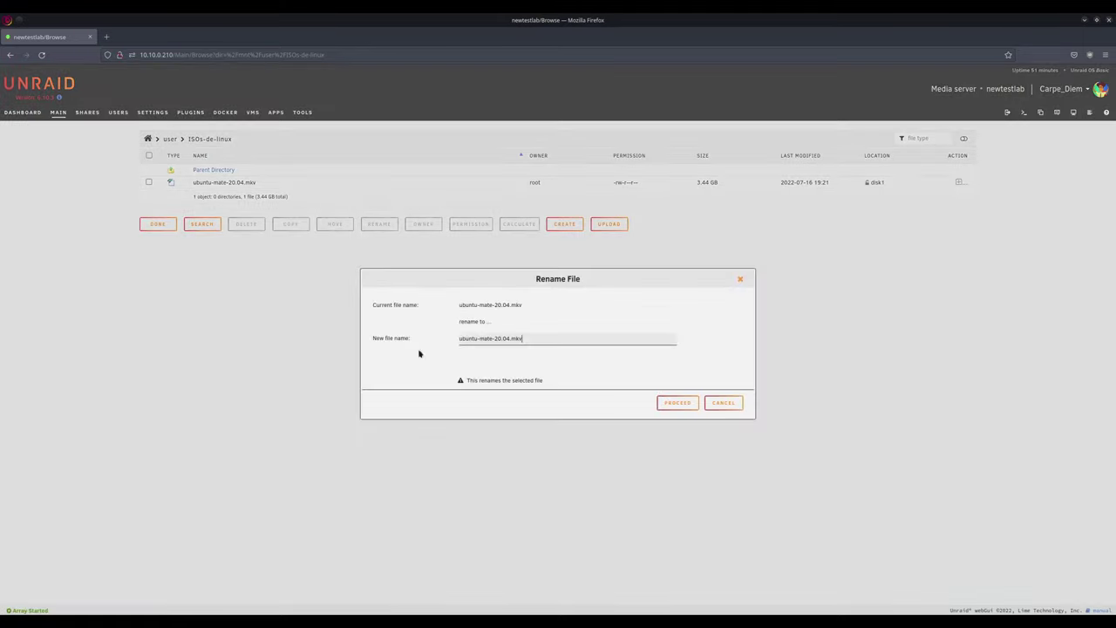
click(722, 403)
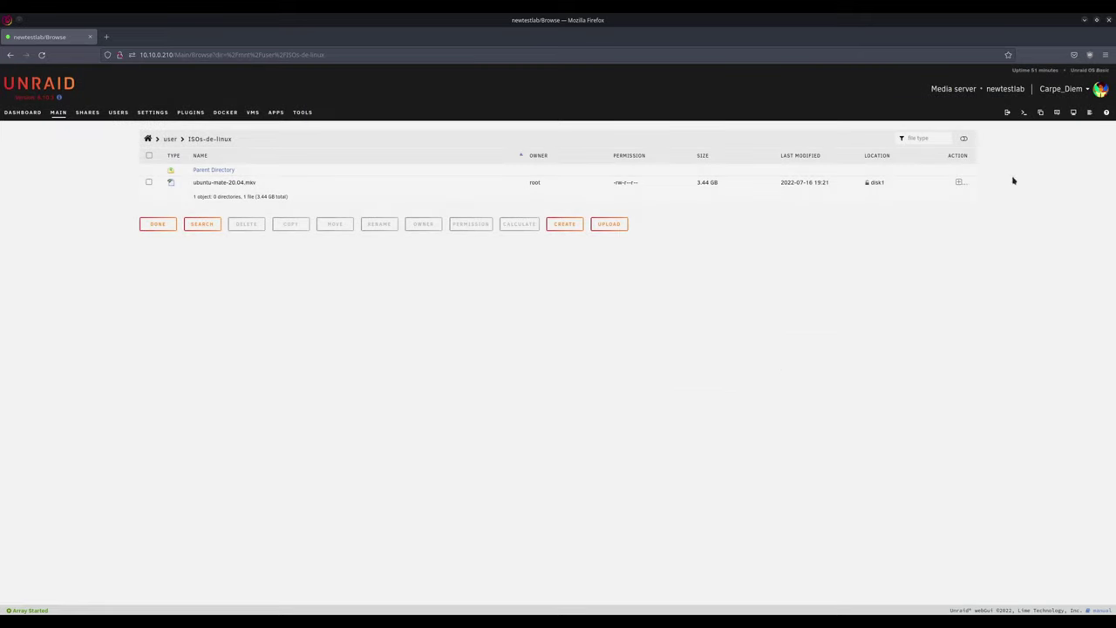
click(958, 183)
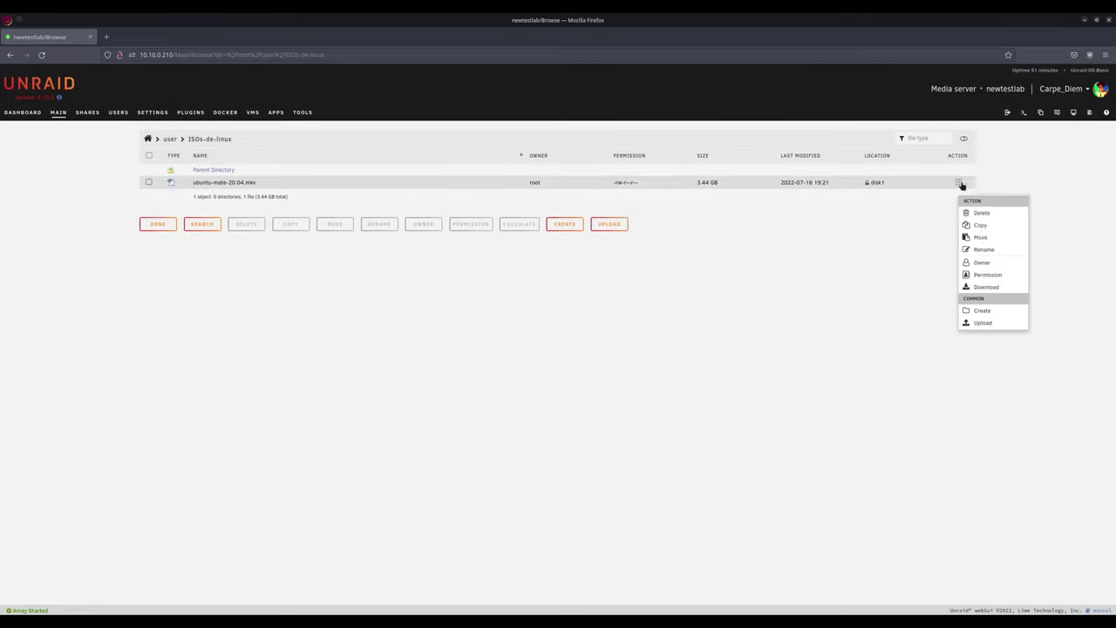
click(989, 238)
click(510, 275)
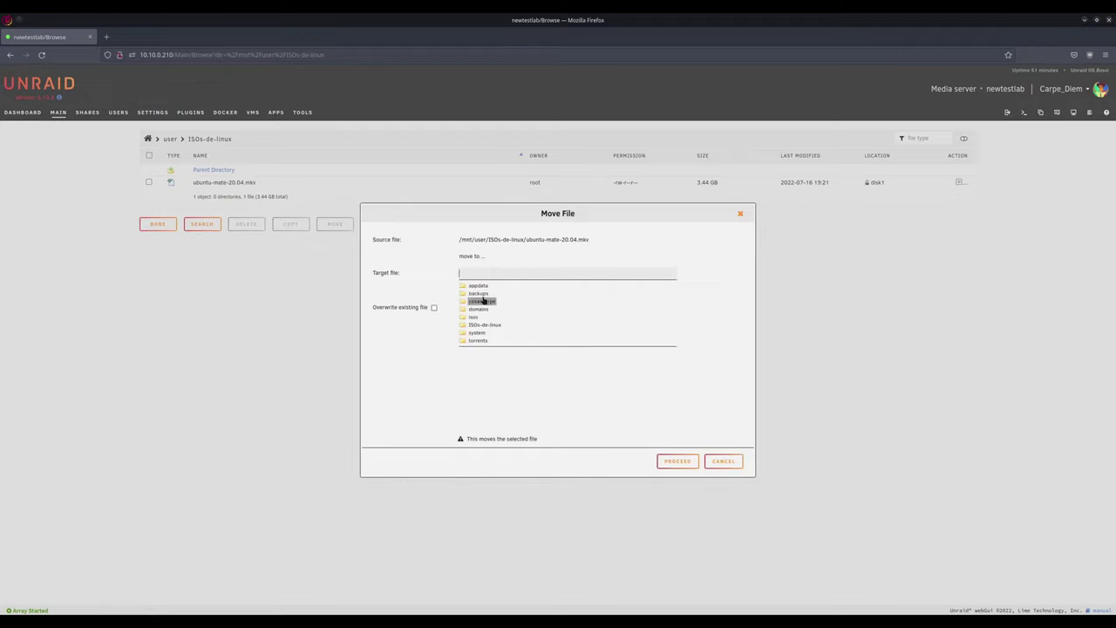
click(479, 294)
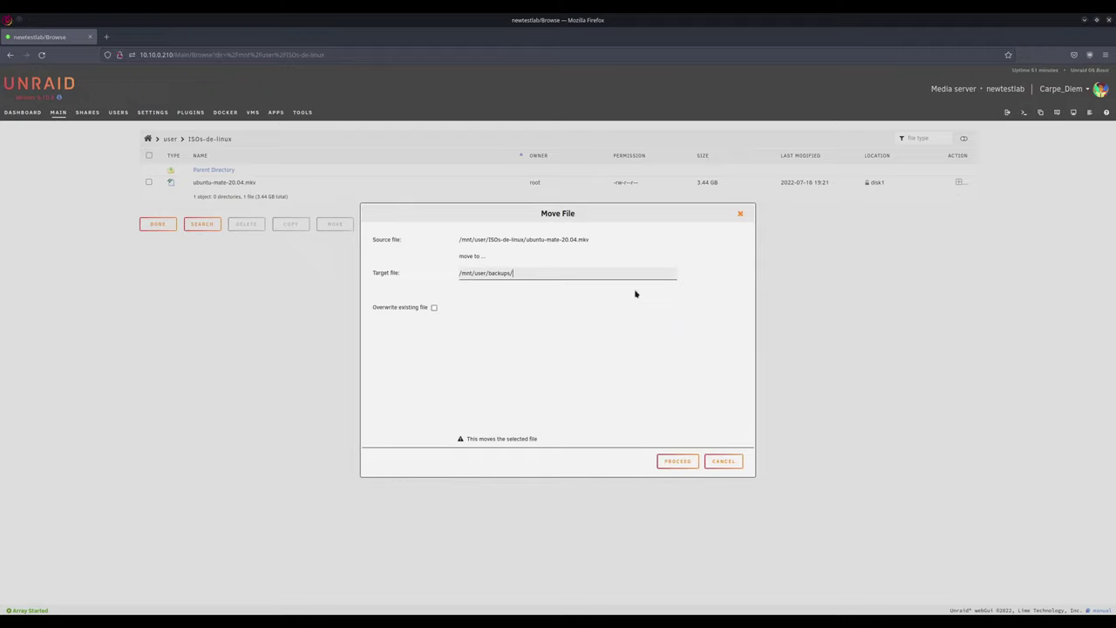
text(test/)
click(669, 462)
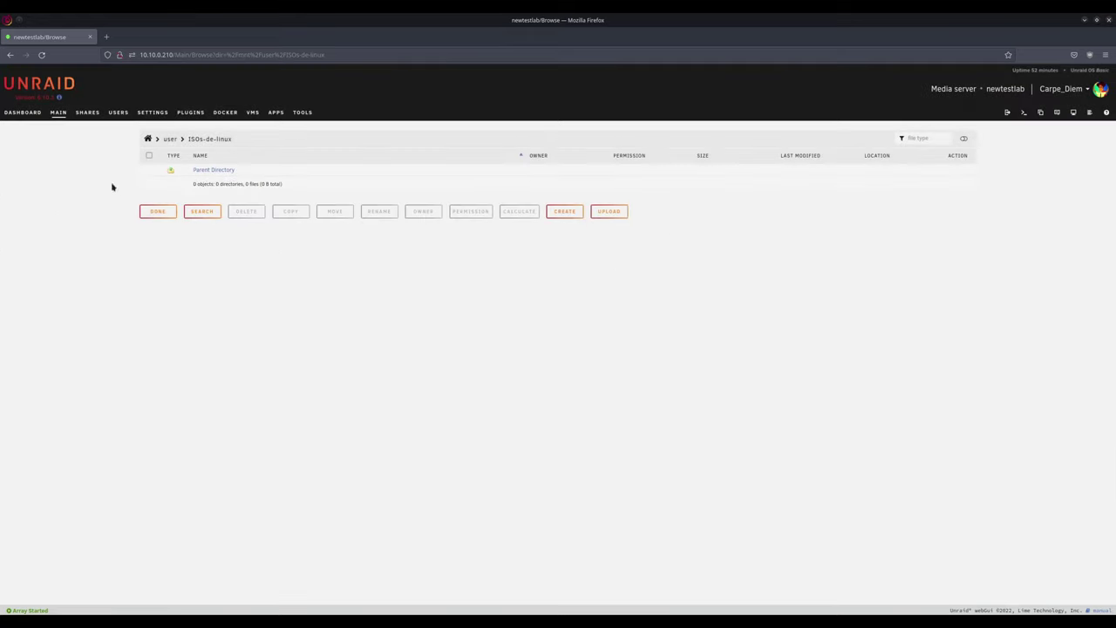
Step: Check that the moved file is in user > backups > test
click(169, 139)
click(203, 196)
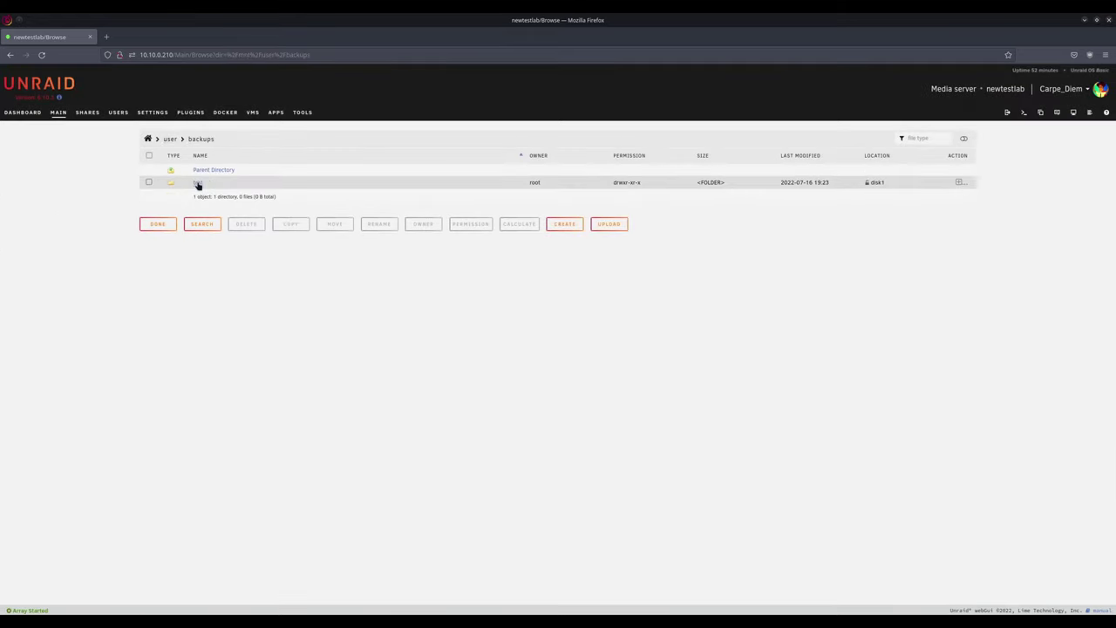
click(200, 184)
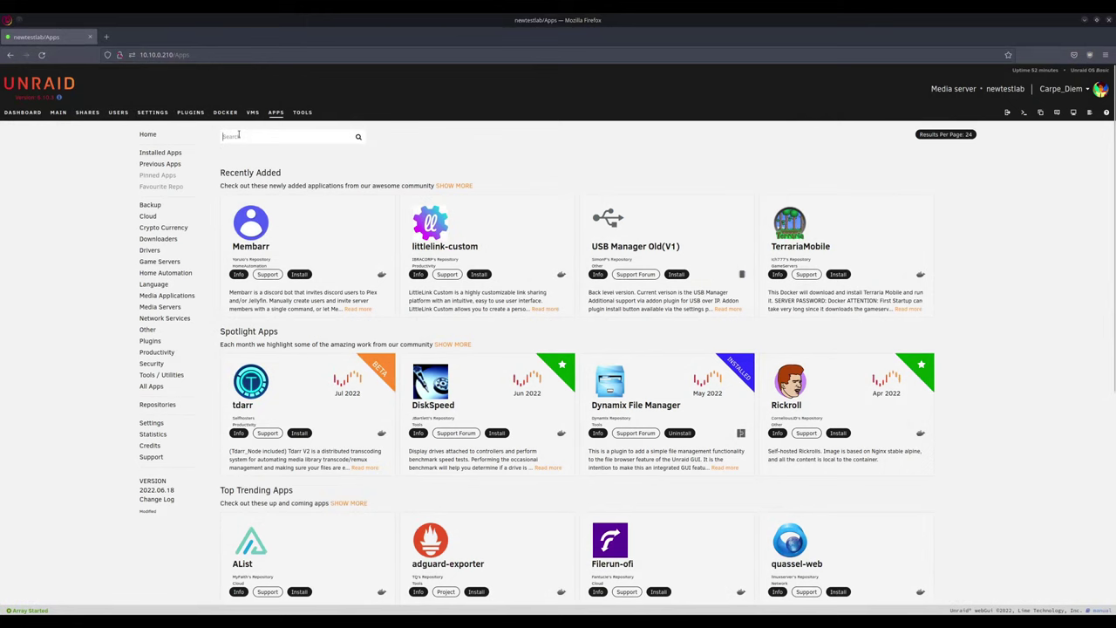
Step: Search the Apps catalogue for 'unassigned devices'
text(unas)
key(Down)
key(Return)
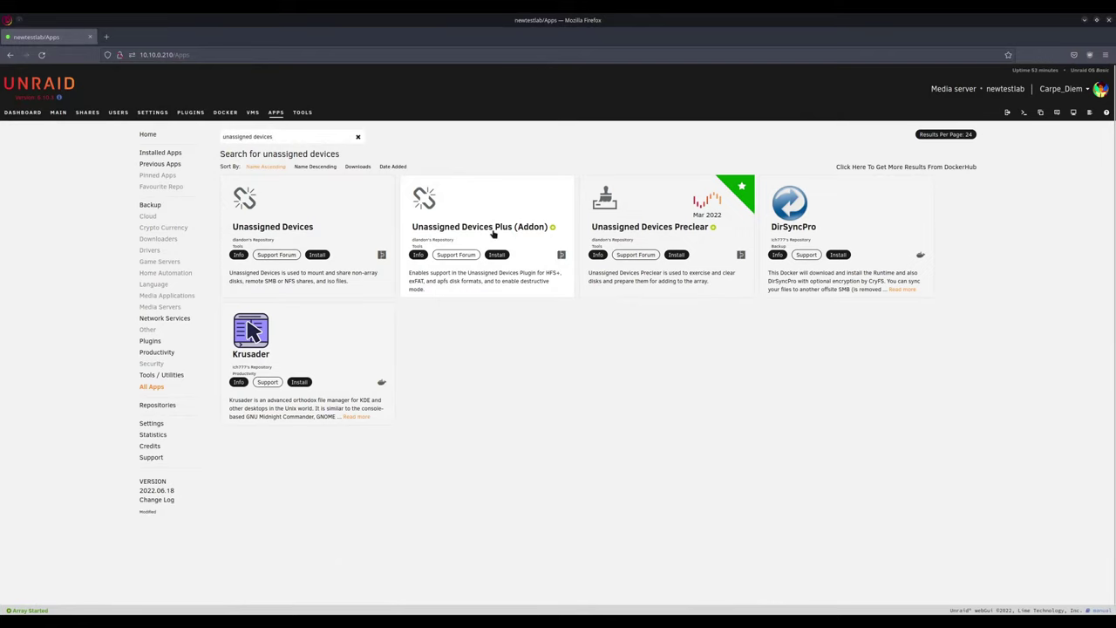
Step: Install Unassigned Devices and its Plus addon, then enable and apply Destructive Mode in settings
click(316, 255)
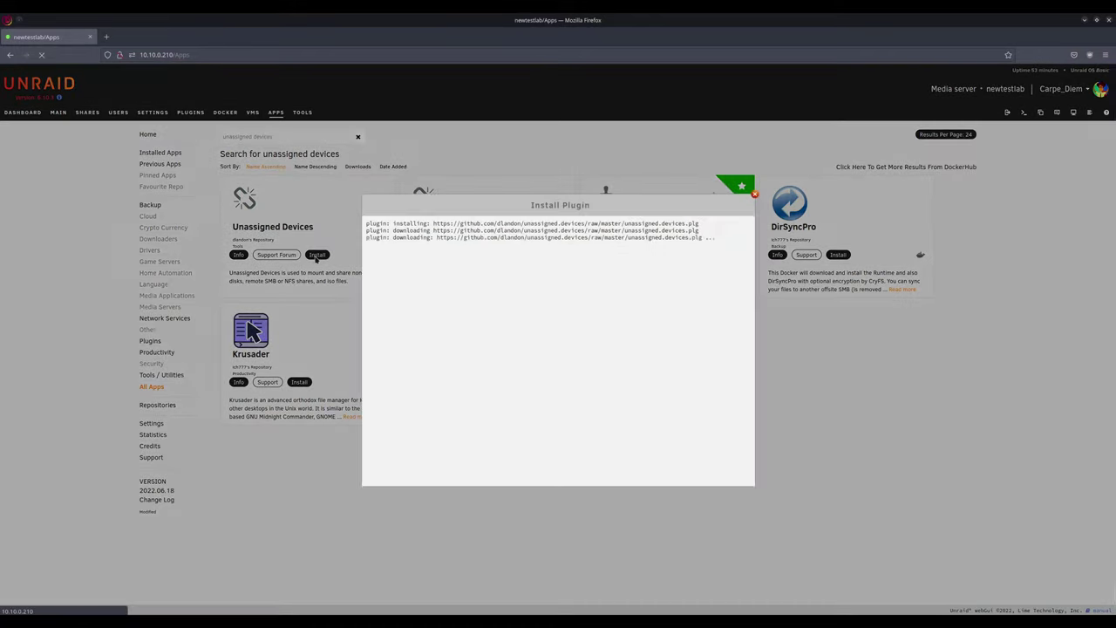
click(498, 254)
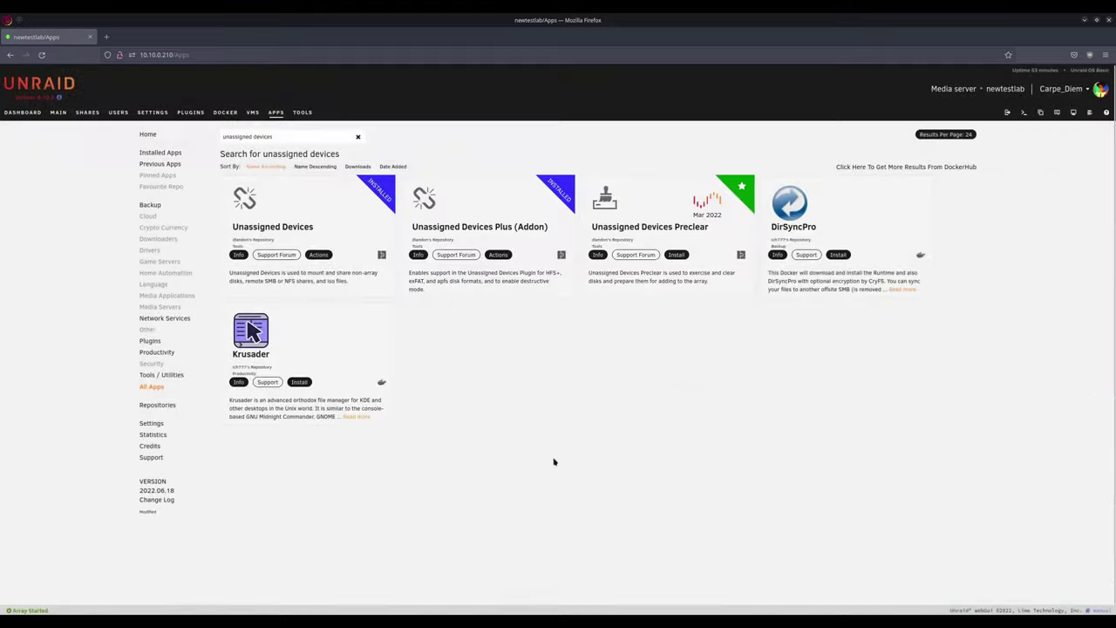
click(498, 255)
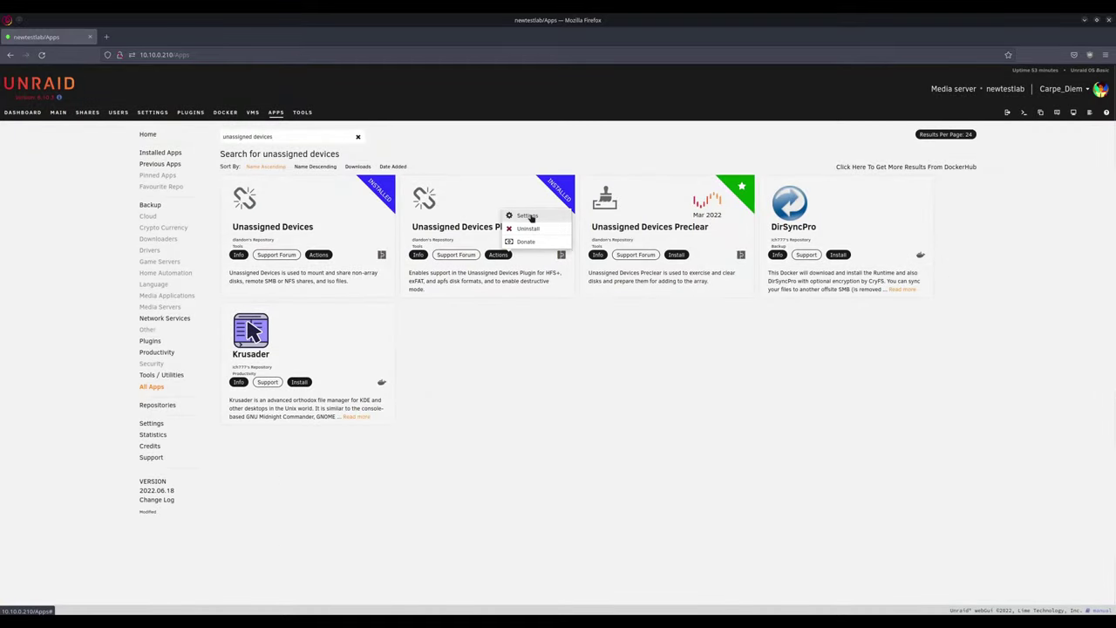
click(529, 216)
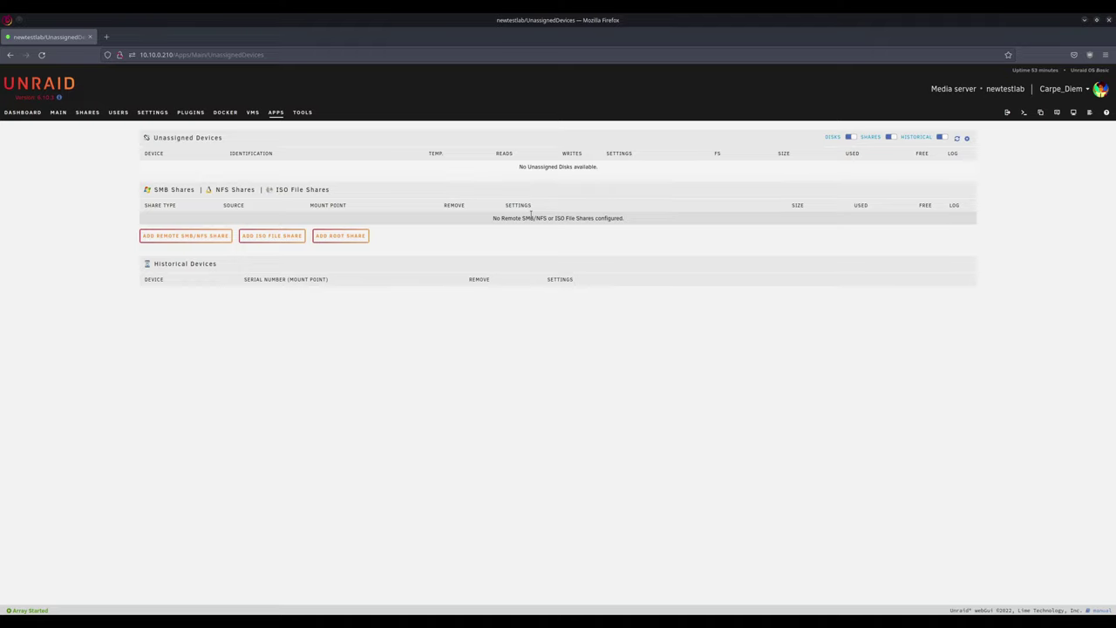
click(967, 140)
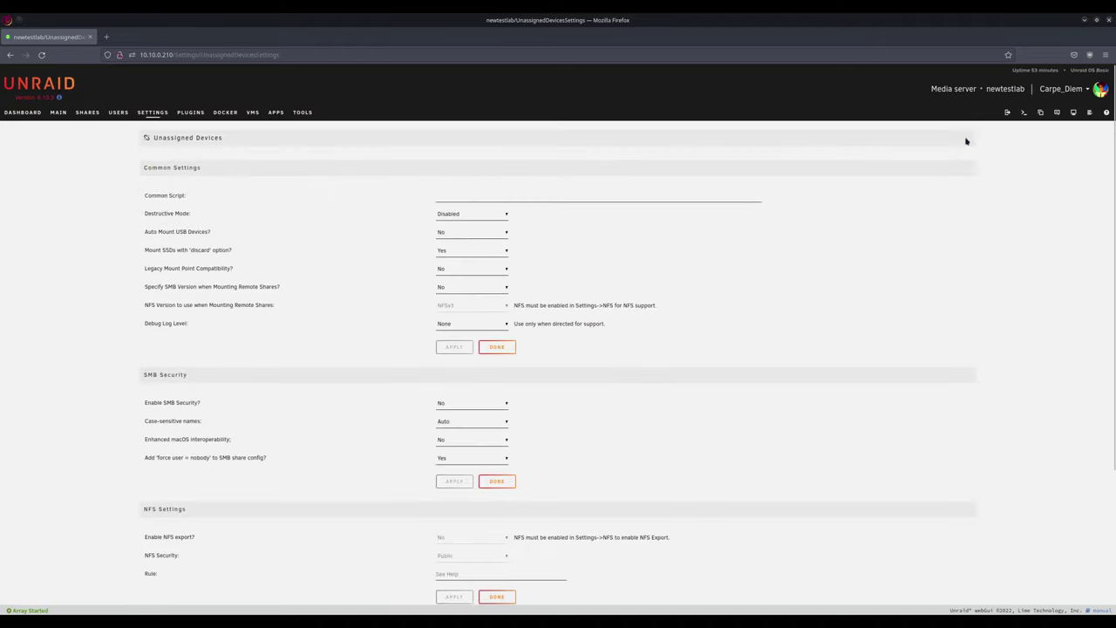
click(464, 216)
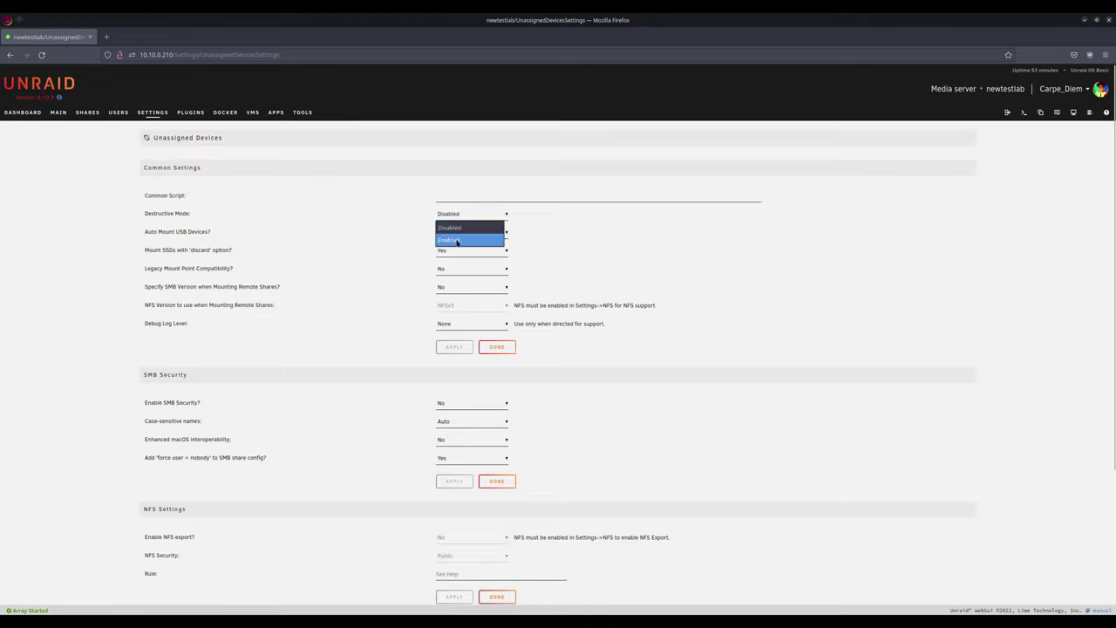
click(450, 240)
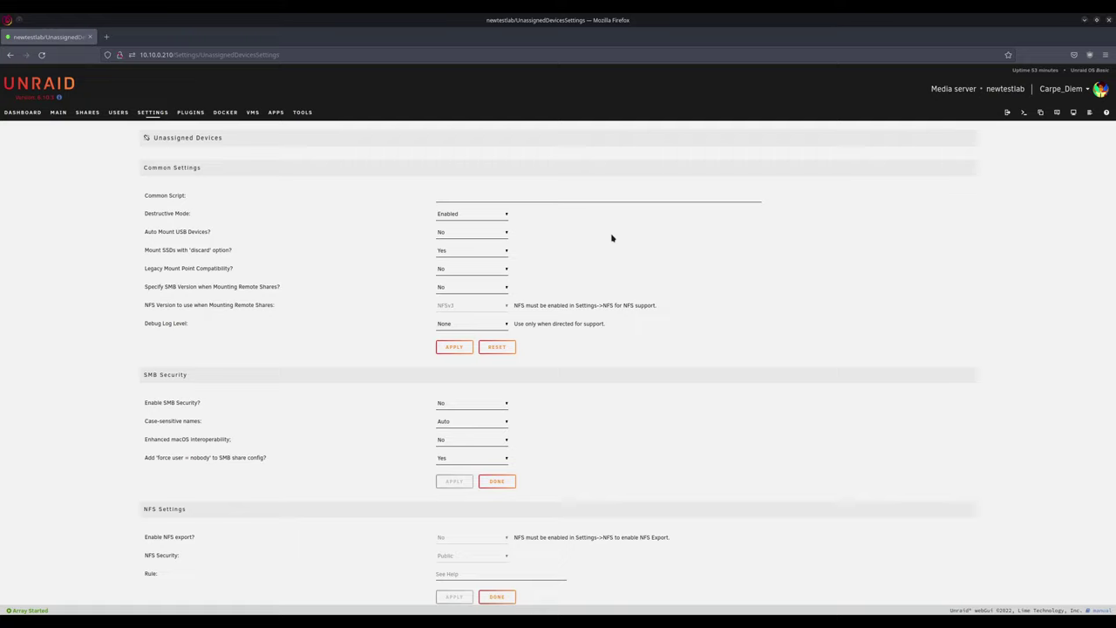
click(454, 347)
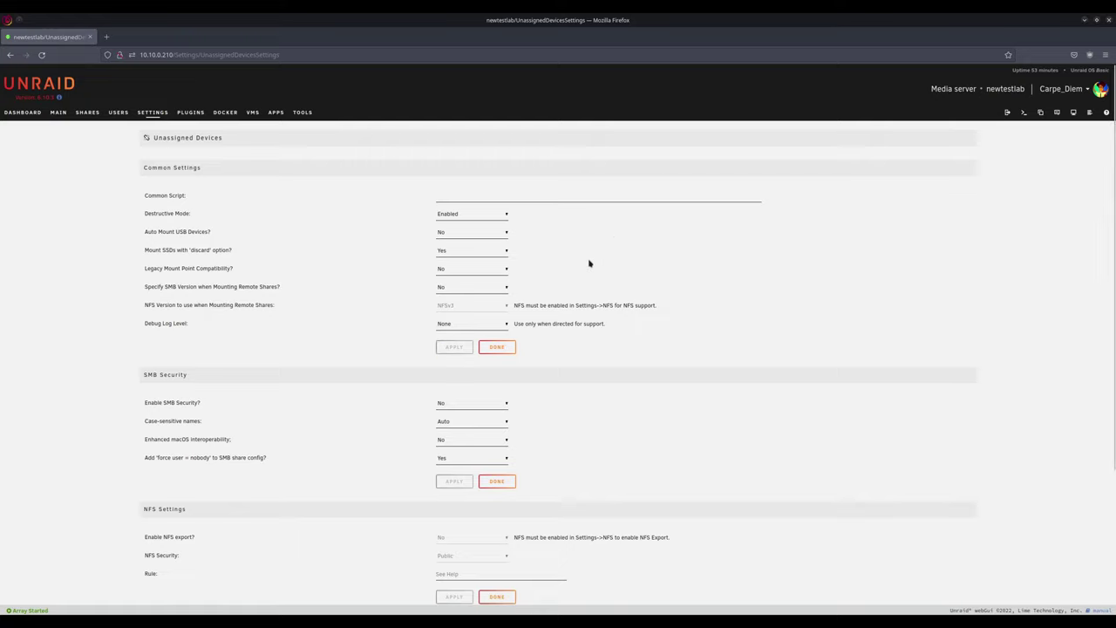
click(58, 111)
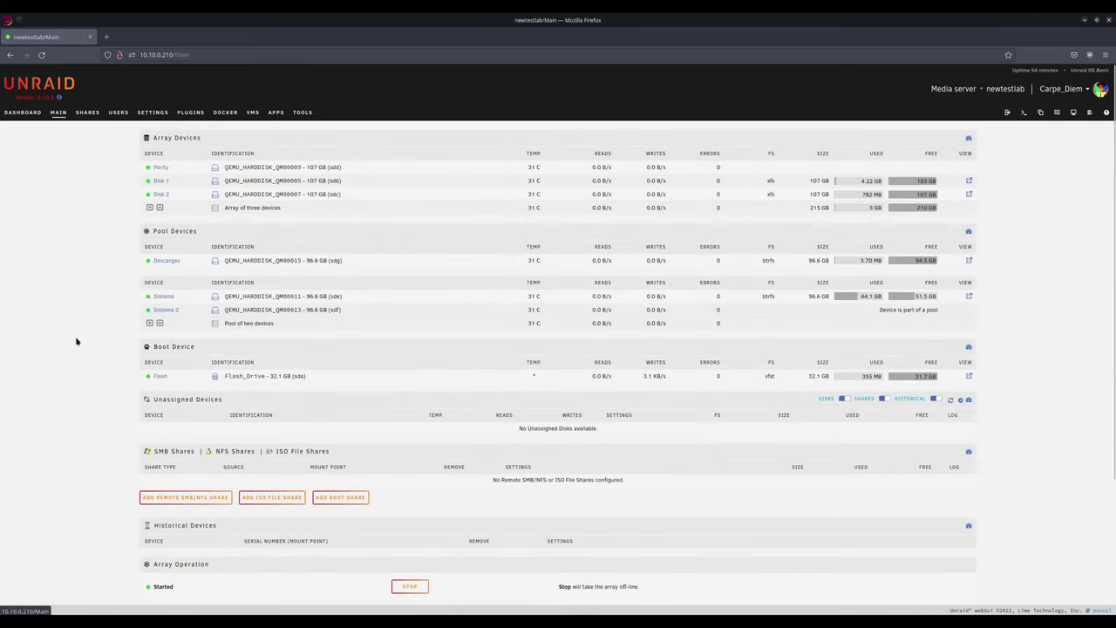
Step: Scroll down the Main page to view the Unassigned Devices section
scroll(76, 341, down, 1)
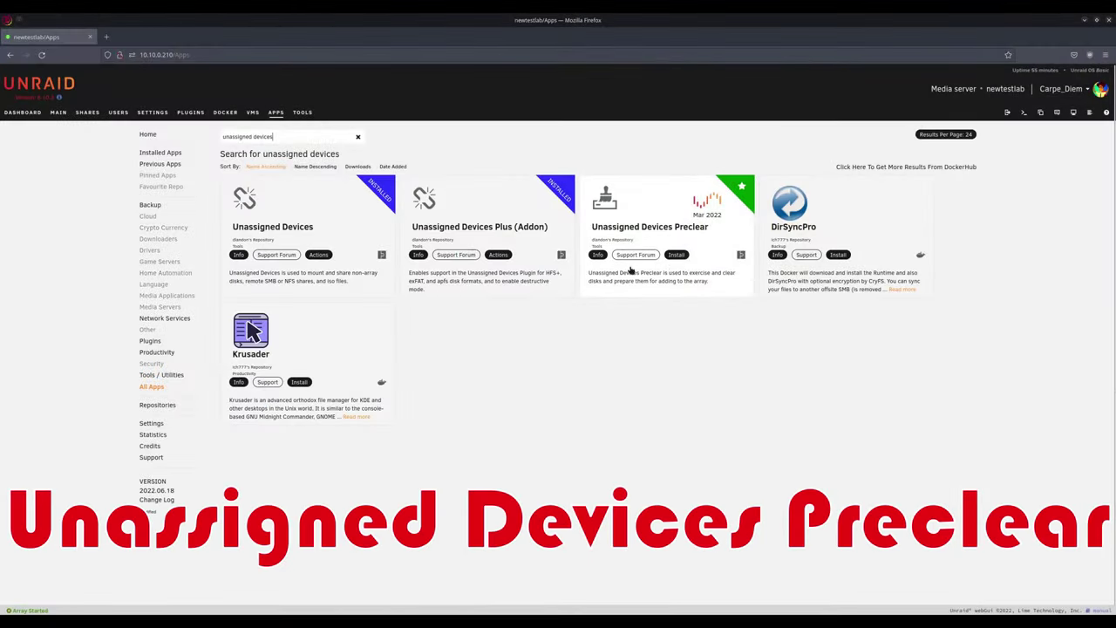
Step: Install Unassigned Devices Preclear, view its settings, then search Apps for 'common'
click(677, 255)
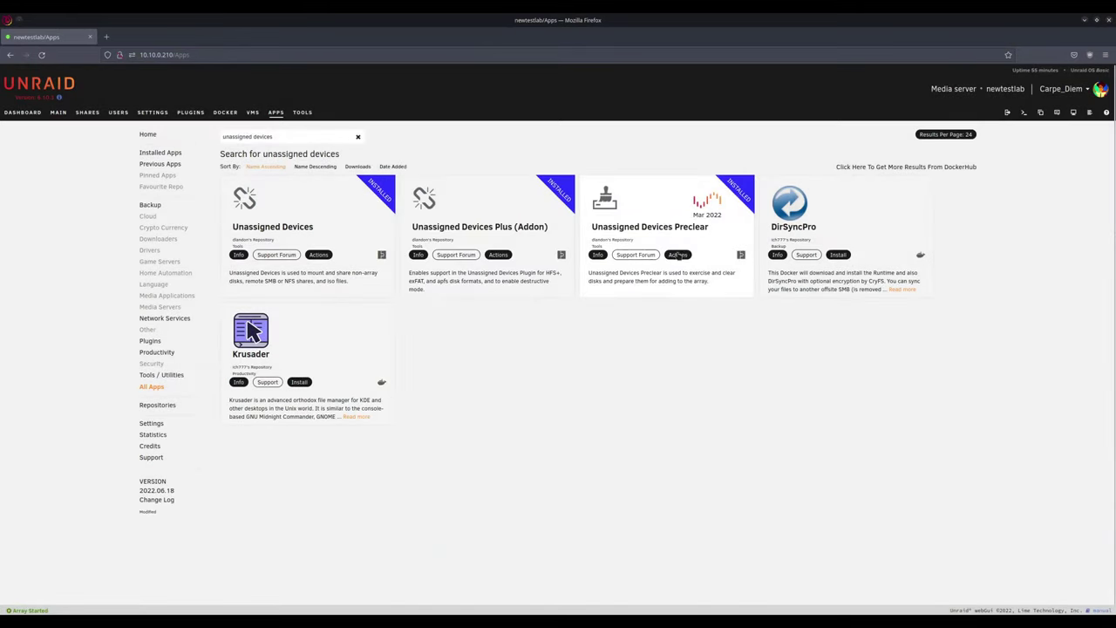
click(678, 255)
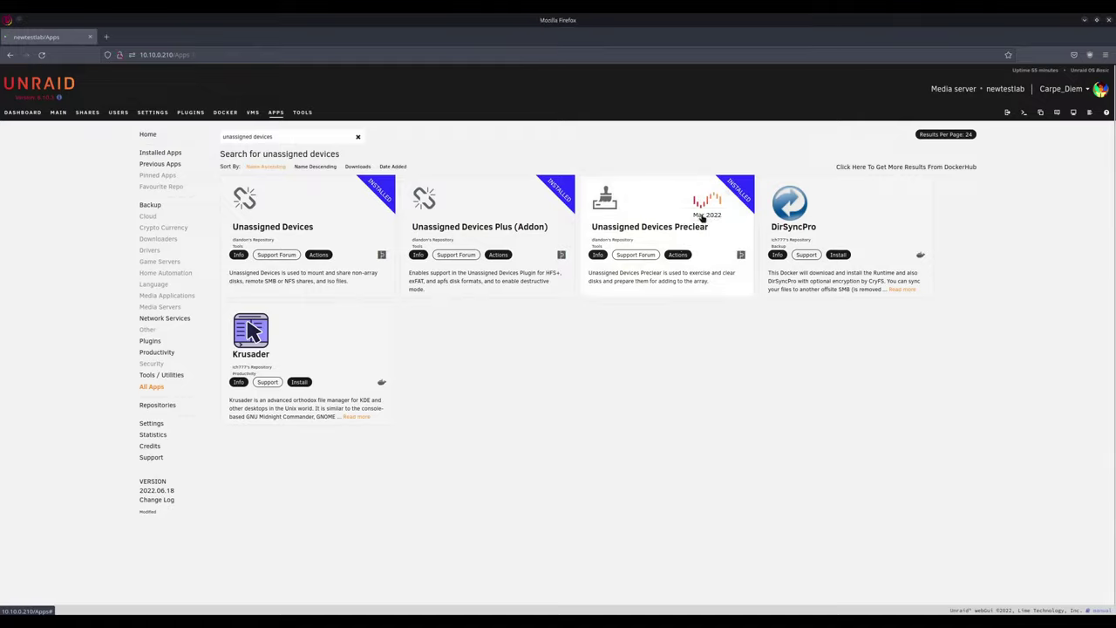
click(702, 216)
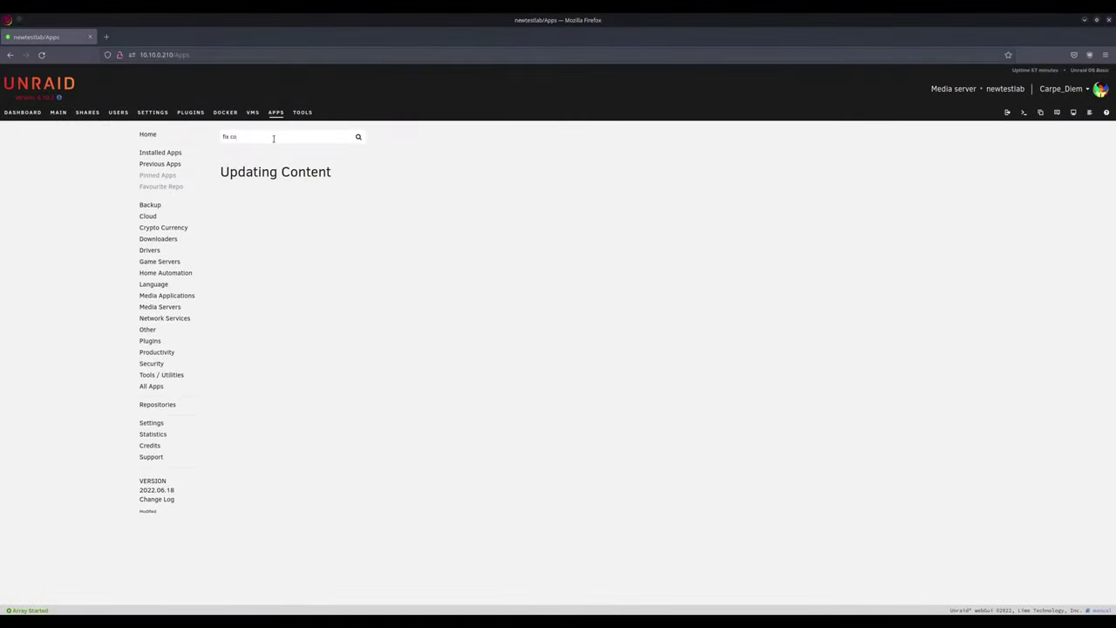
text(common)
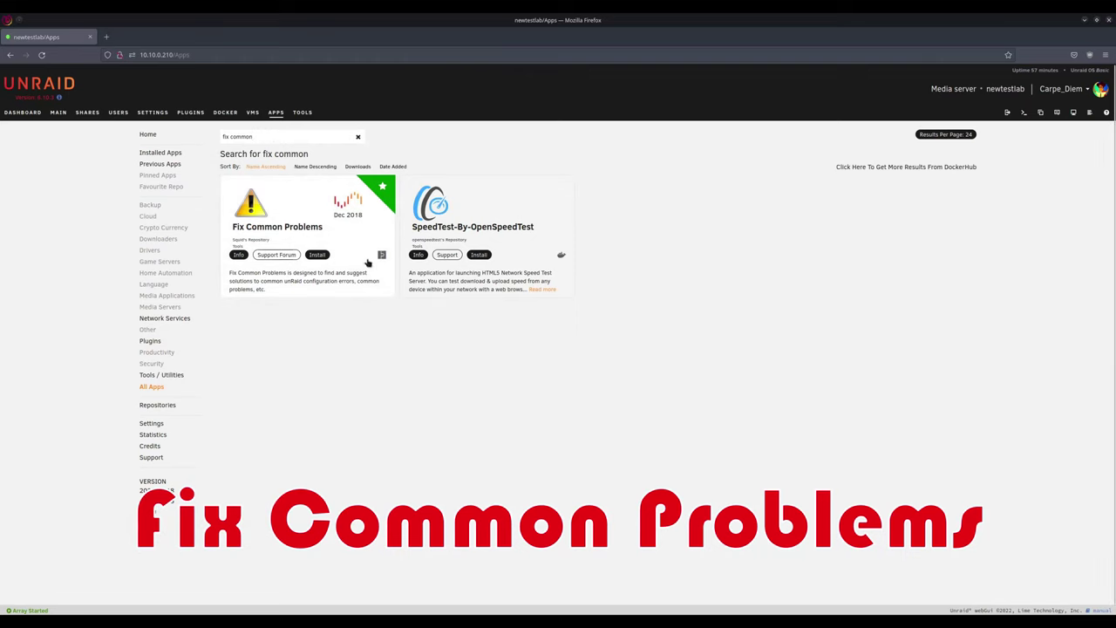
Step: Install Fix Common Problems, review its page under Plugins, and follow the Notification Settings link
click(317, 254)
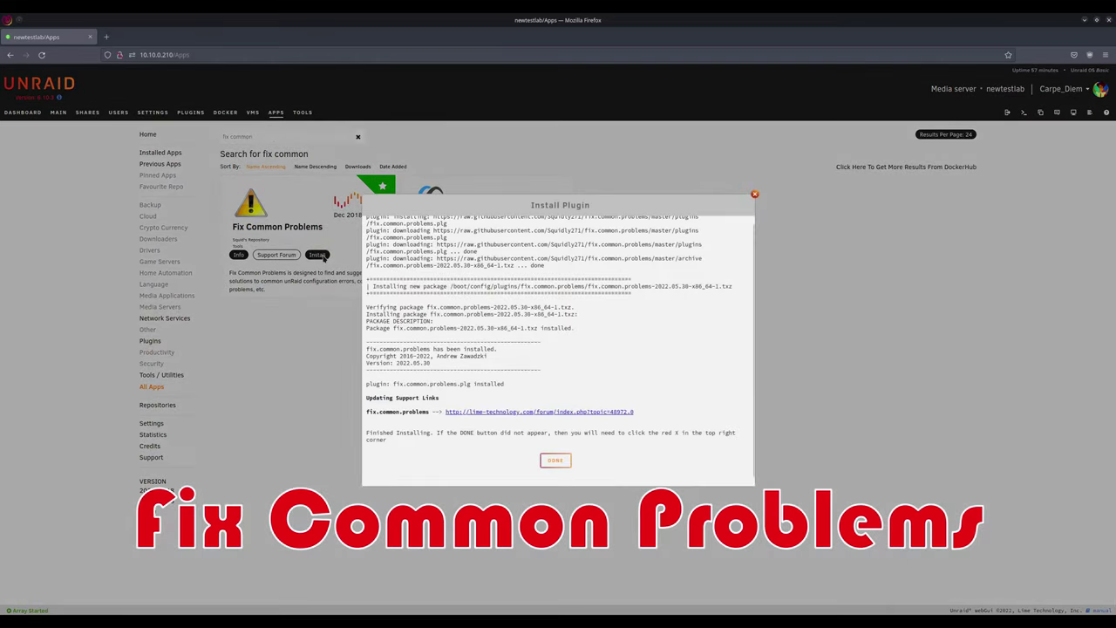
click(556, 461)
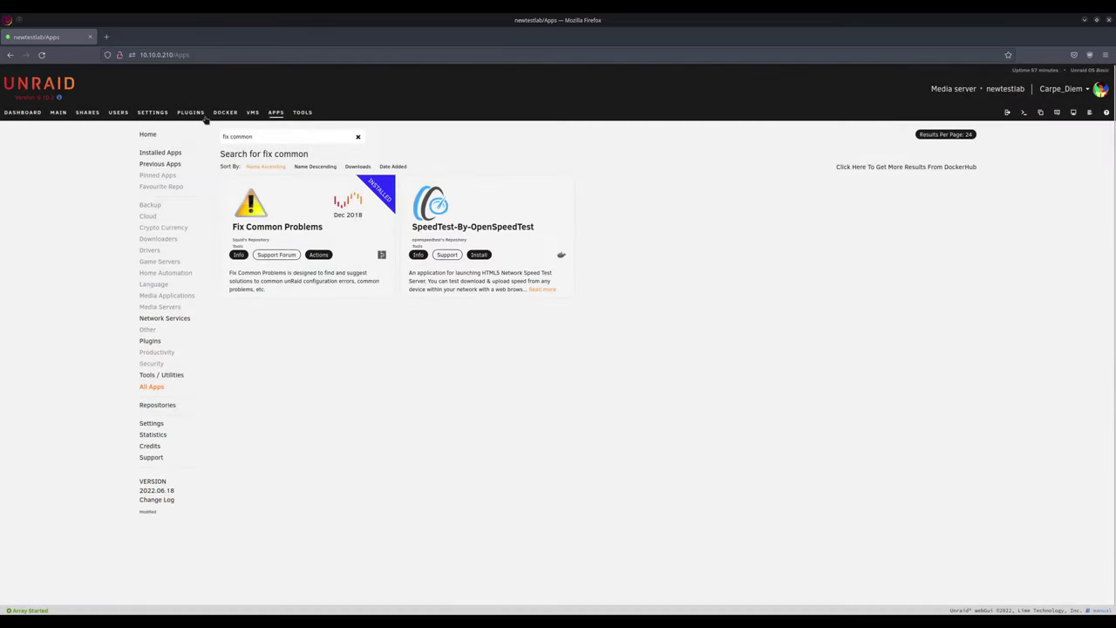
click(190, 113)
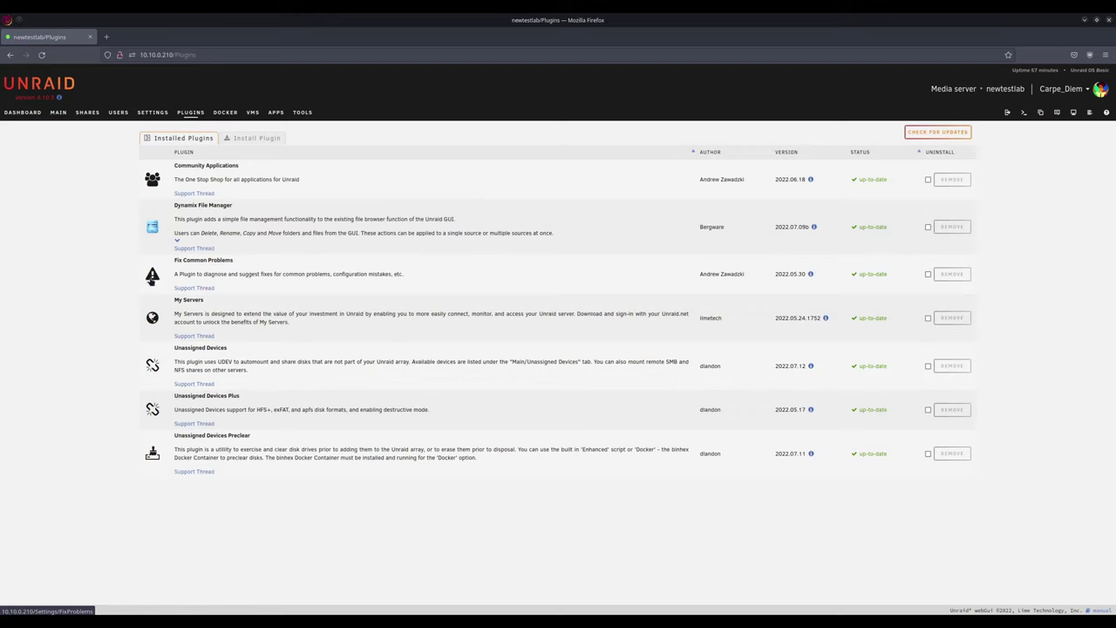
click(151, 277)
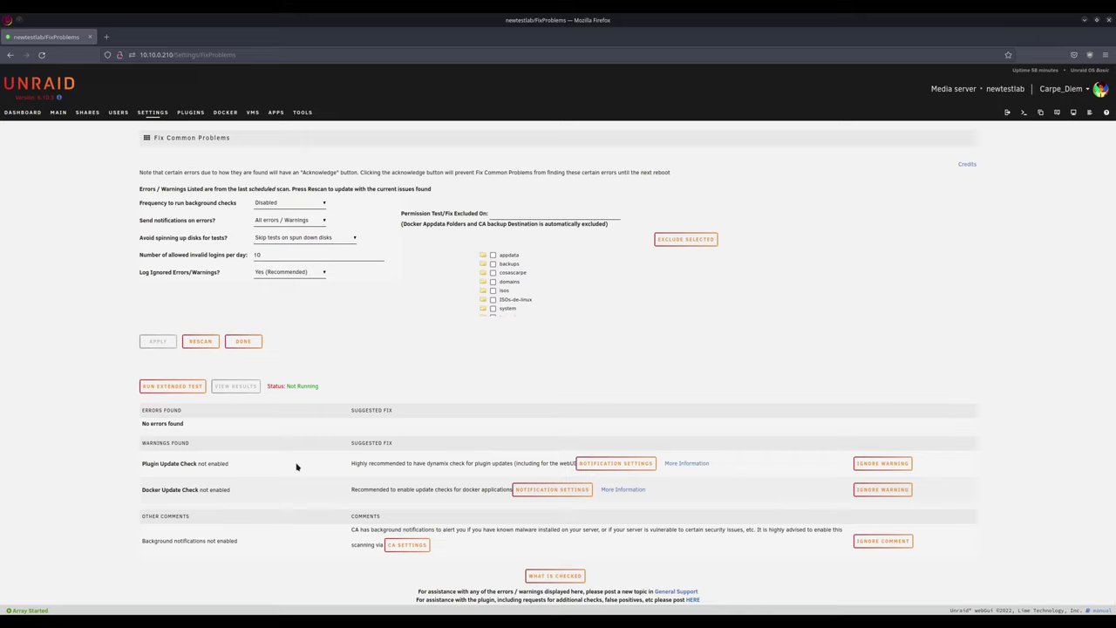
click(644, 469)
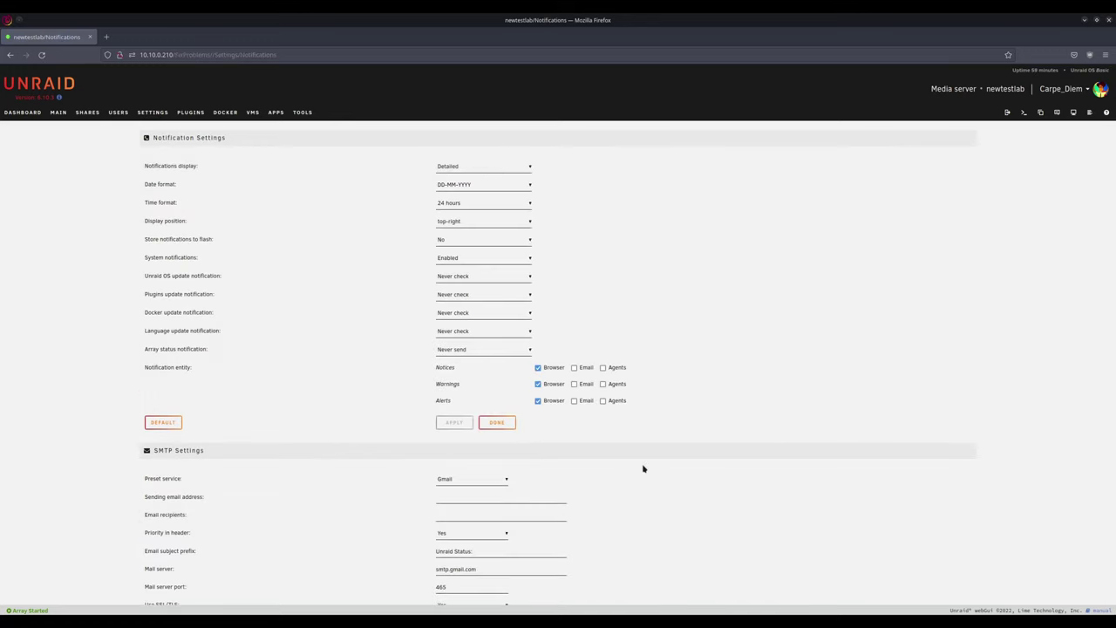
Step: Set plugin update notifications to 'Check once a month' and reopen Fix Common Problems
click(462, 295)
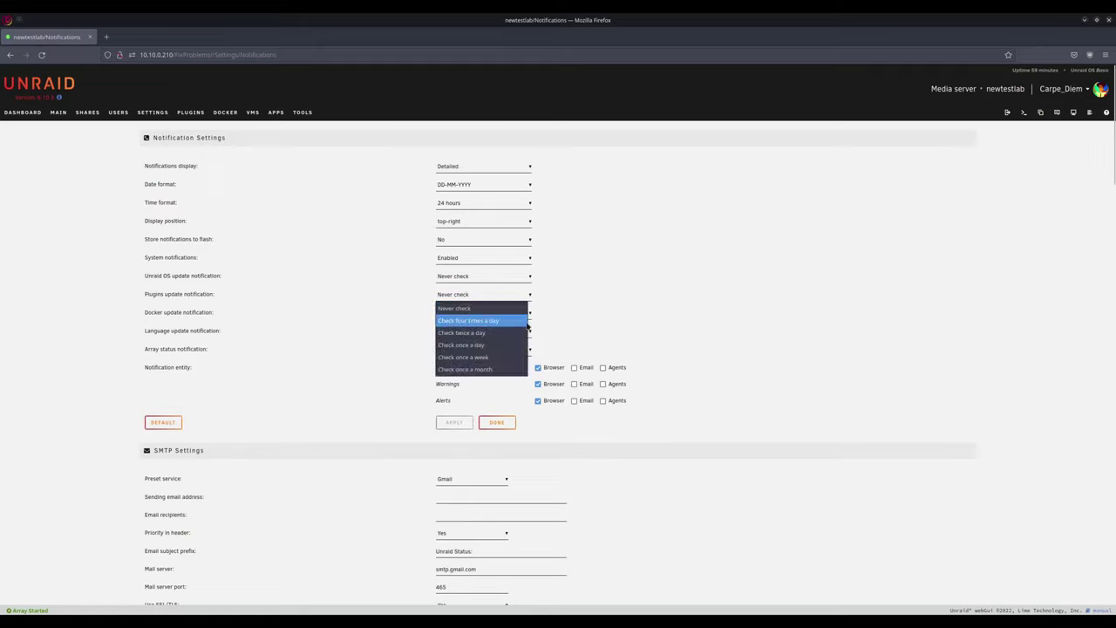
click(487, 369)
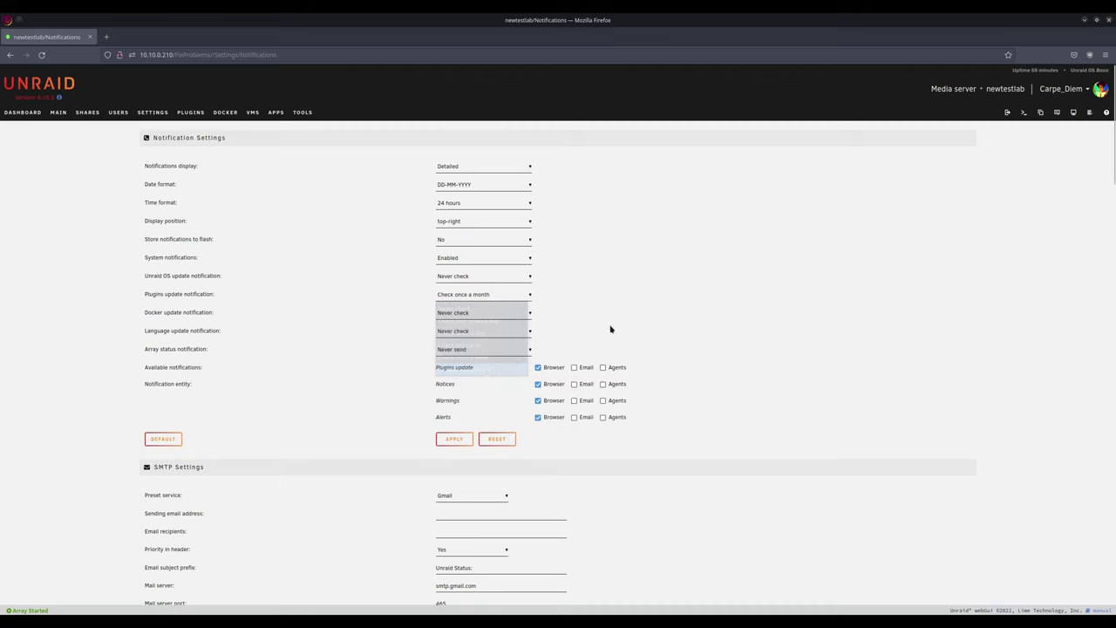
click(457, 439)
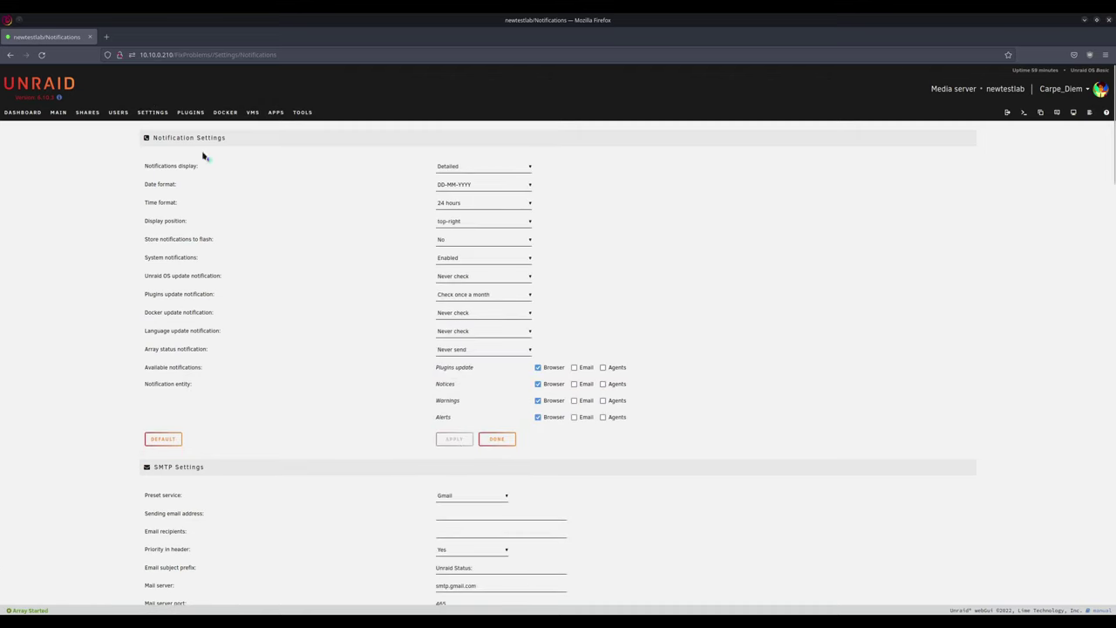
click(190, 112)
click(151, 275)
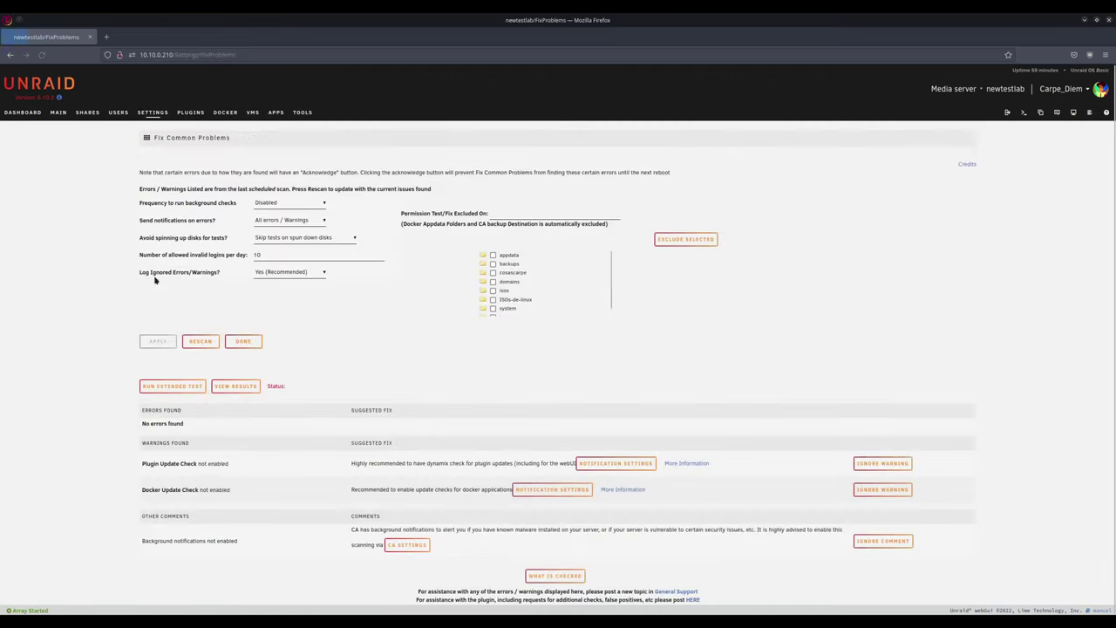
Step: Rerun the Fix Common Problems scan and ignore the Docker Update Check warning
click(200, 342)
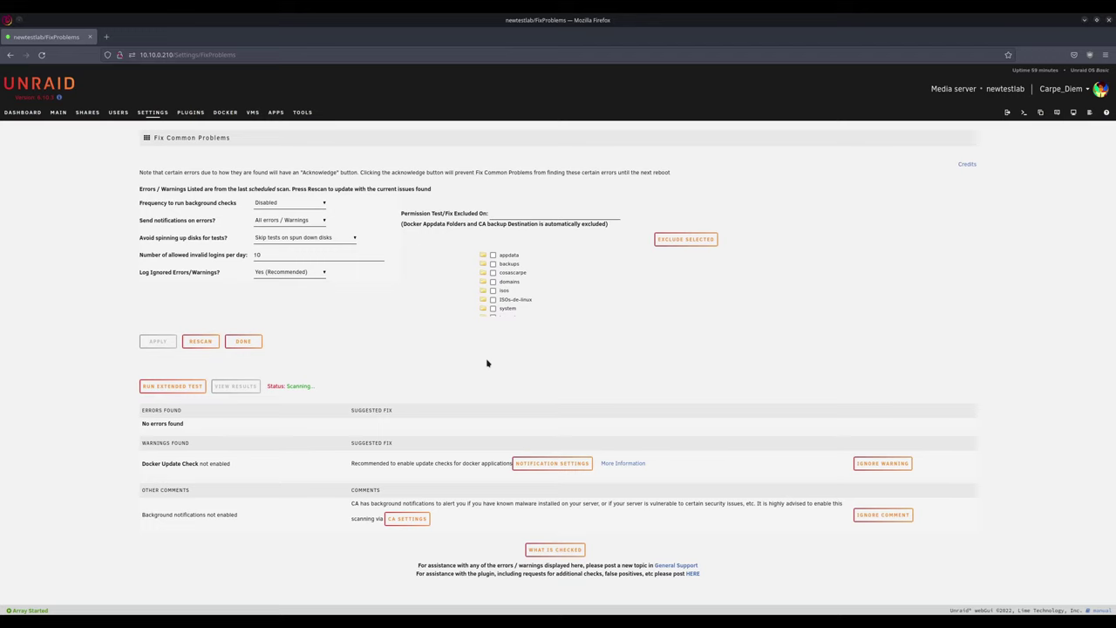
click(882, 463)
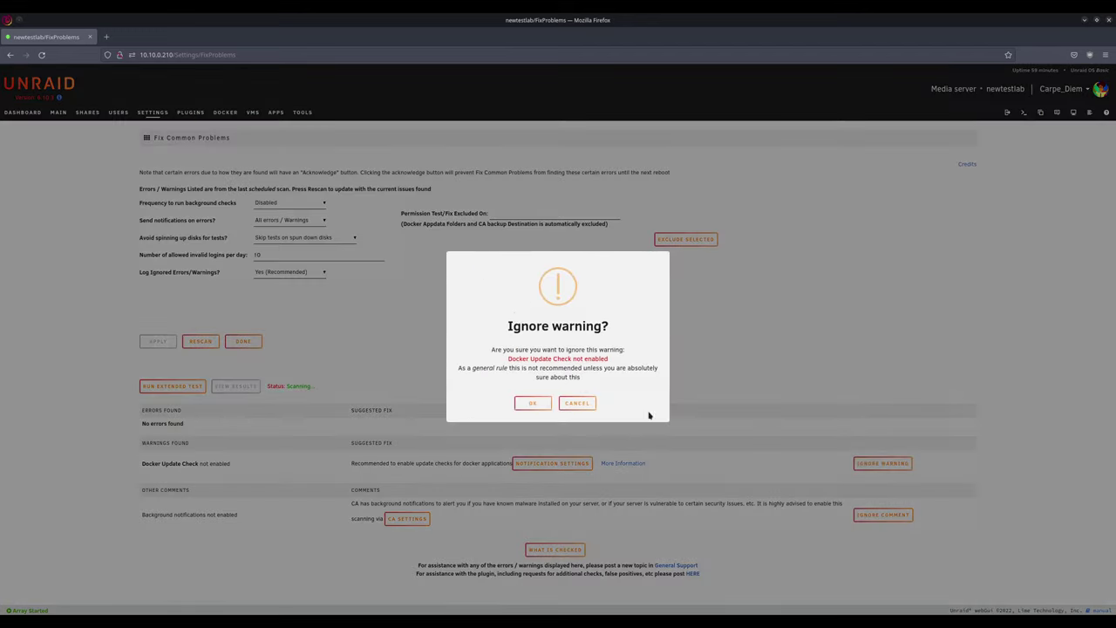
click(523, 406)
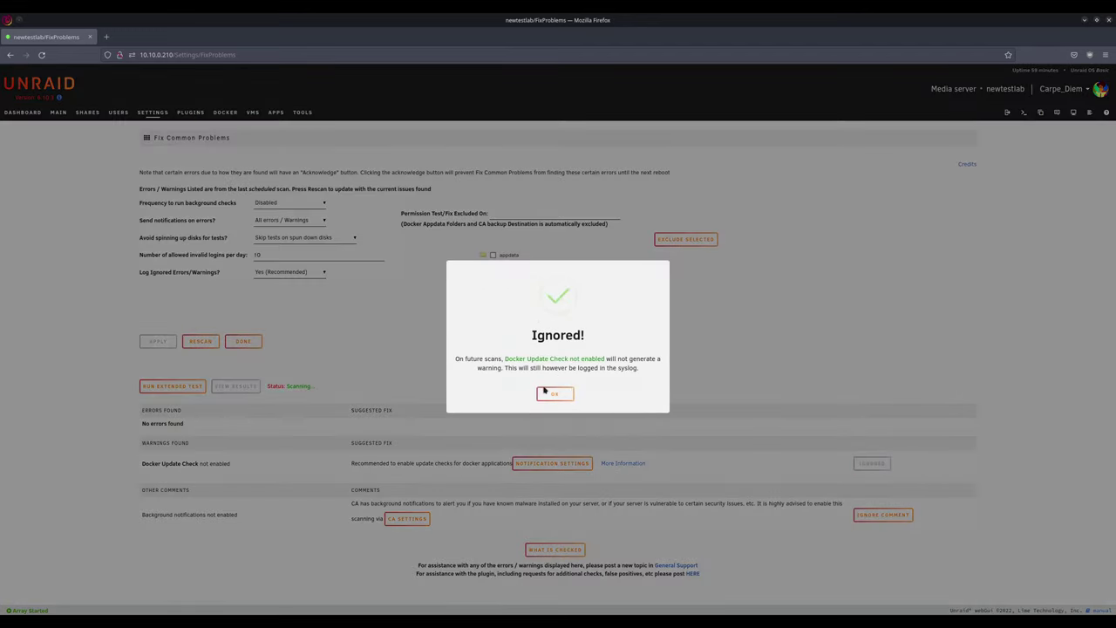
click(544, 390)
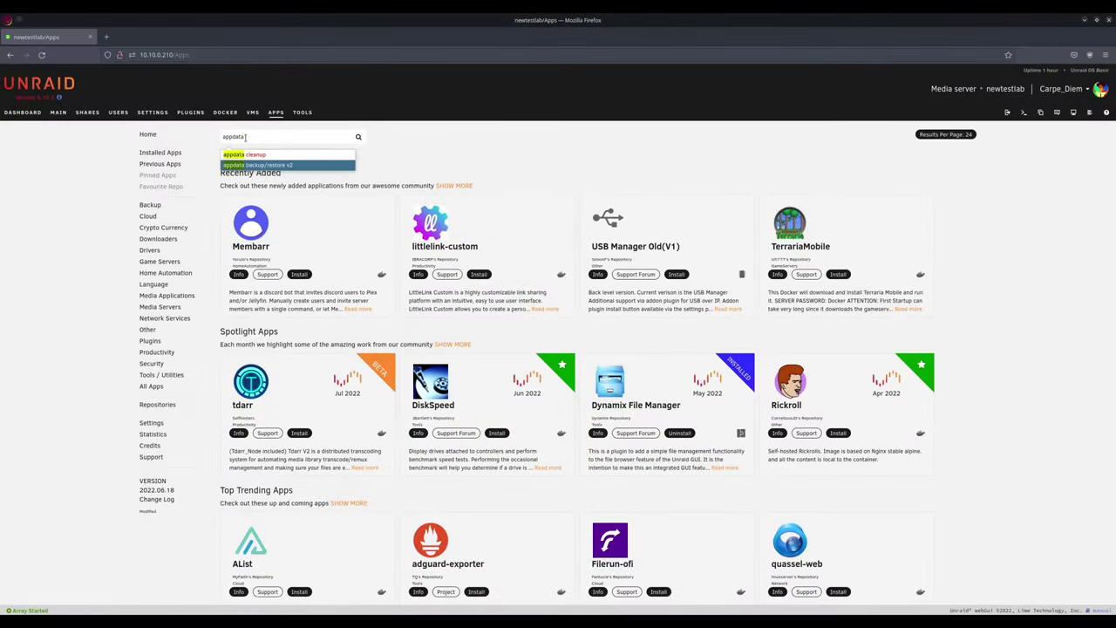
Step: Pick 'appdata backup/restore v2' from the Apps search and install the plugin
click(257, 165)
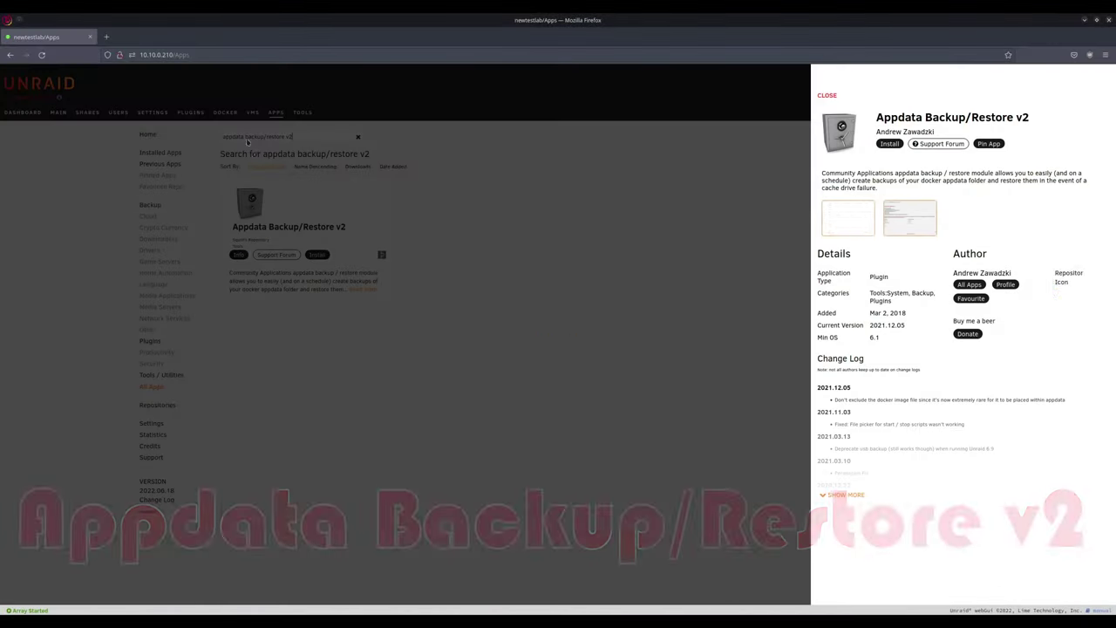
click(523, 224)
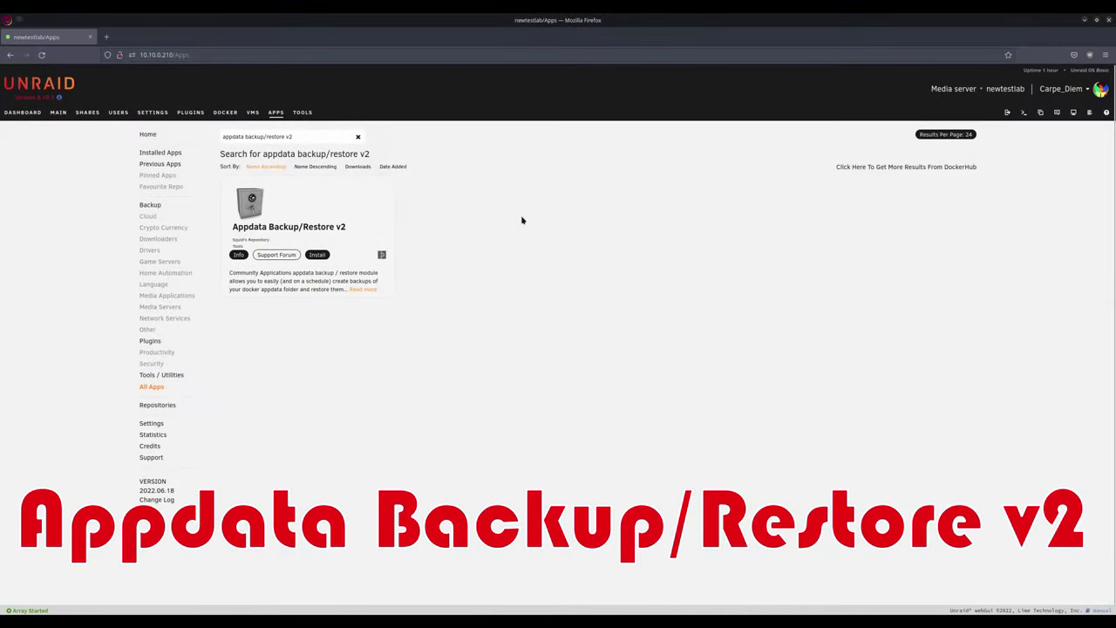
click(318, 256)
click(552, 462)
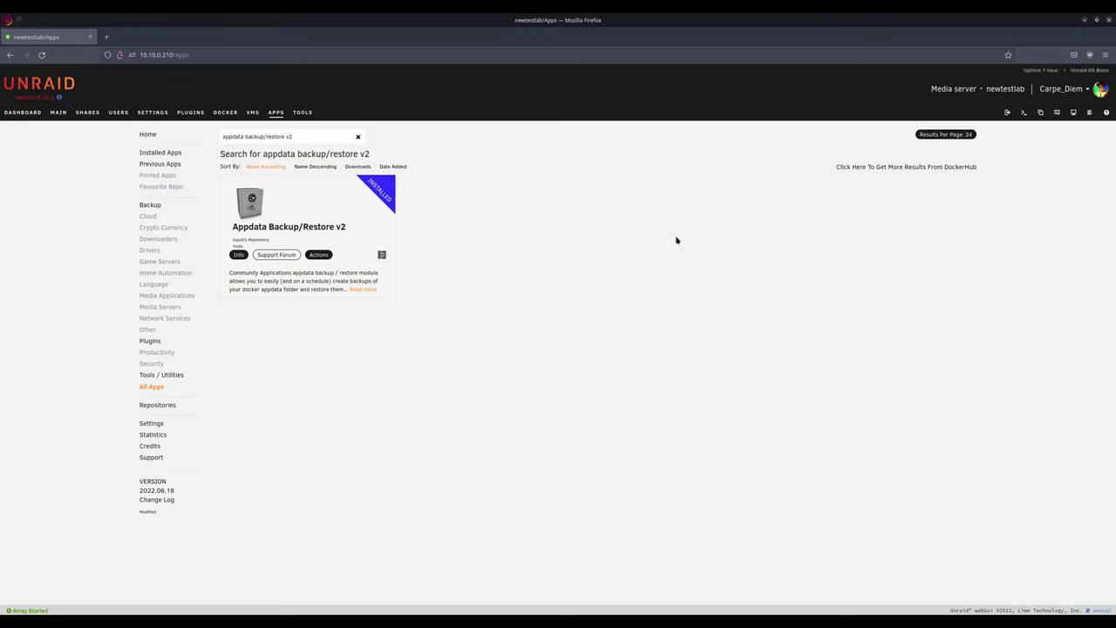
click(319, 255)
Step: In Appdata Backup settings, set the backup source to /mnt/user/appdata/
click(335, 214)
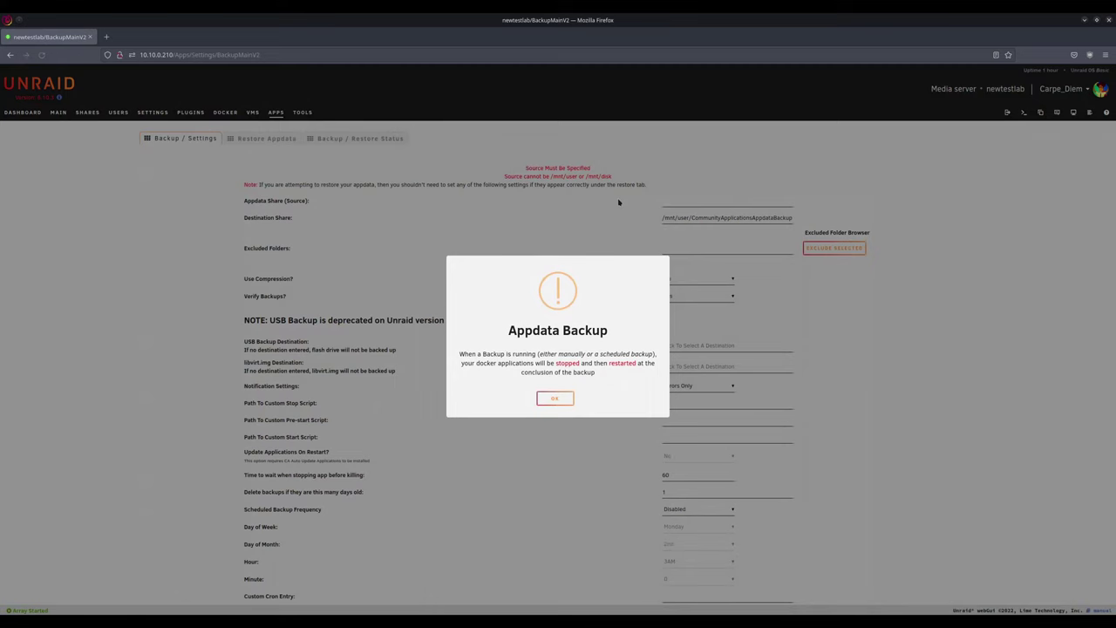
click(554, 398)
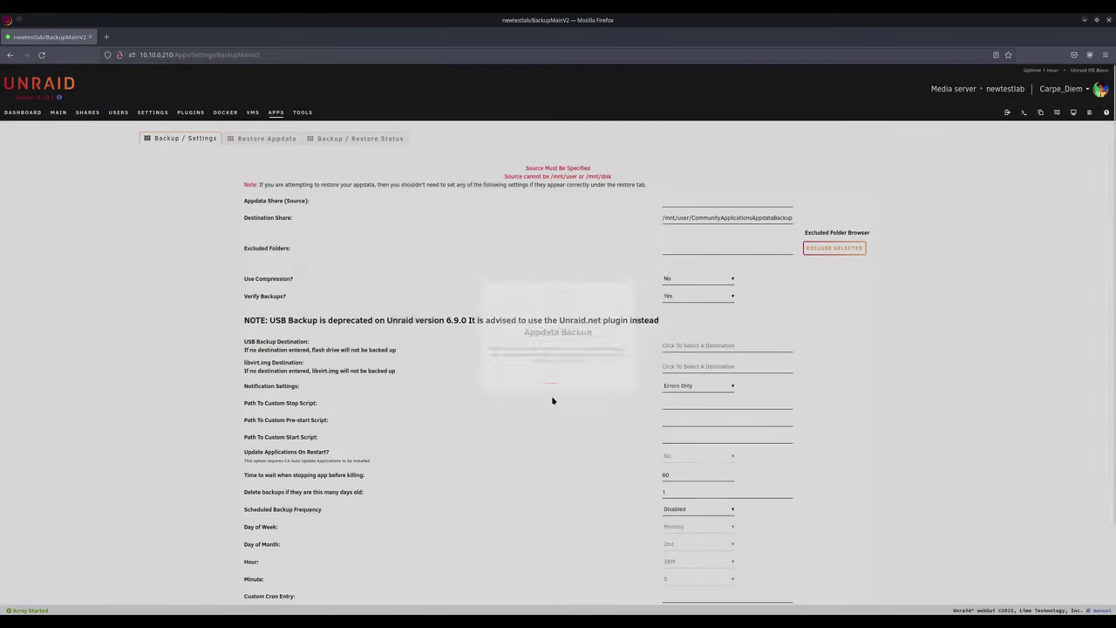
click(682, 198)
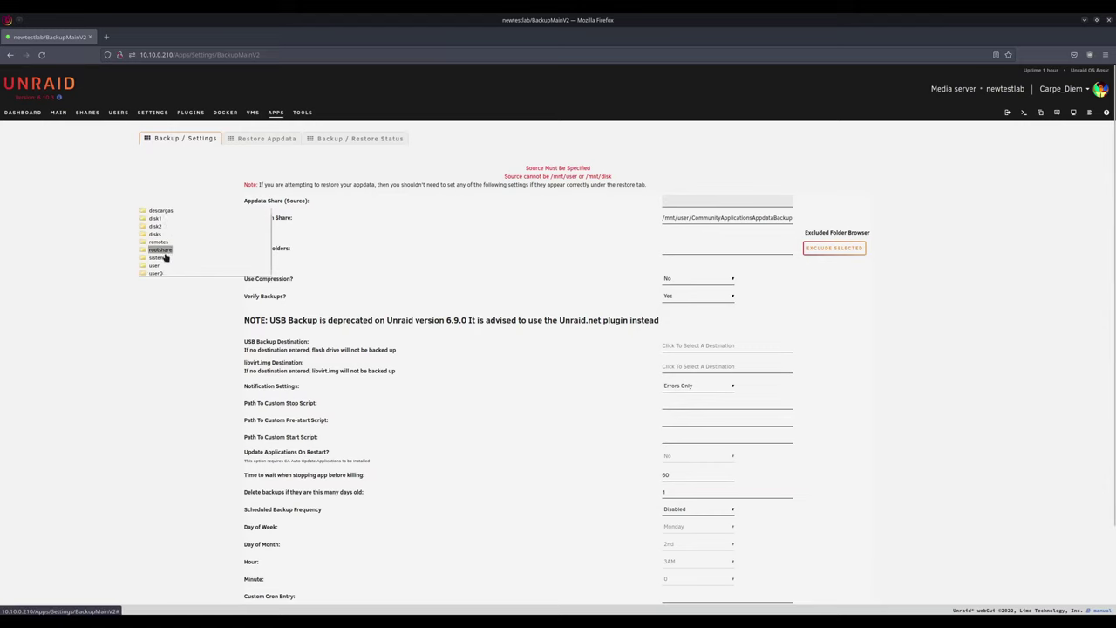
scroll(164, 259, down, 2)
click(155, 206)
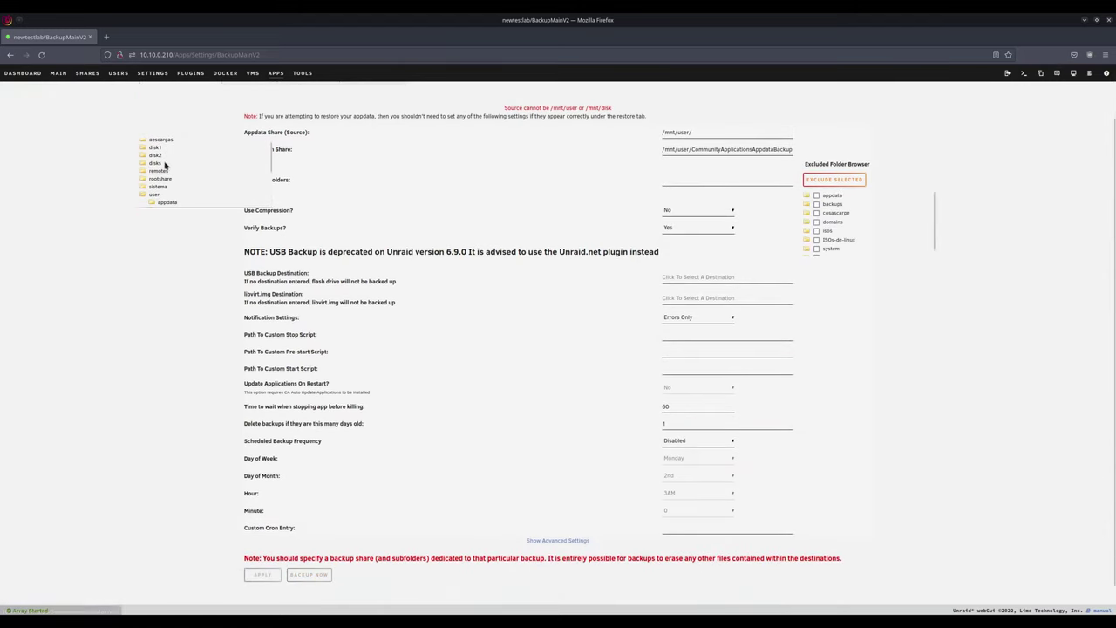
click(166, 203)
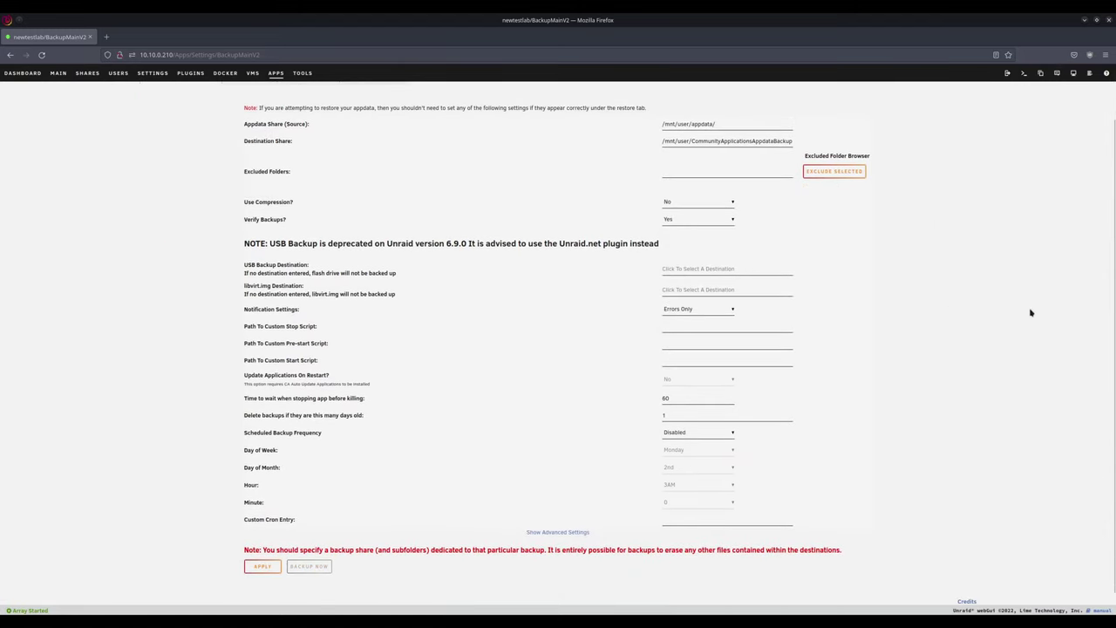
scroll(1003, 307, up, 1)
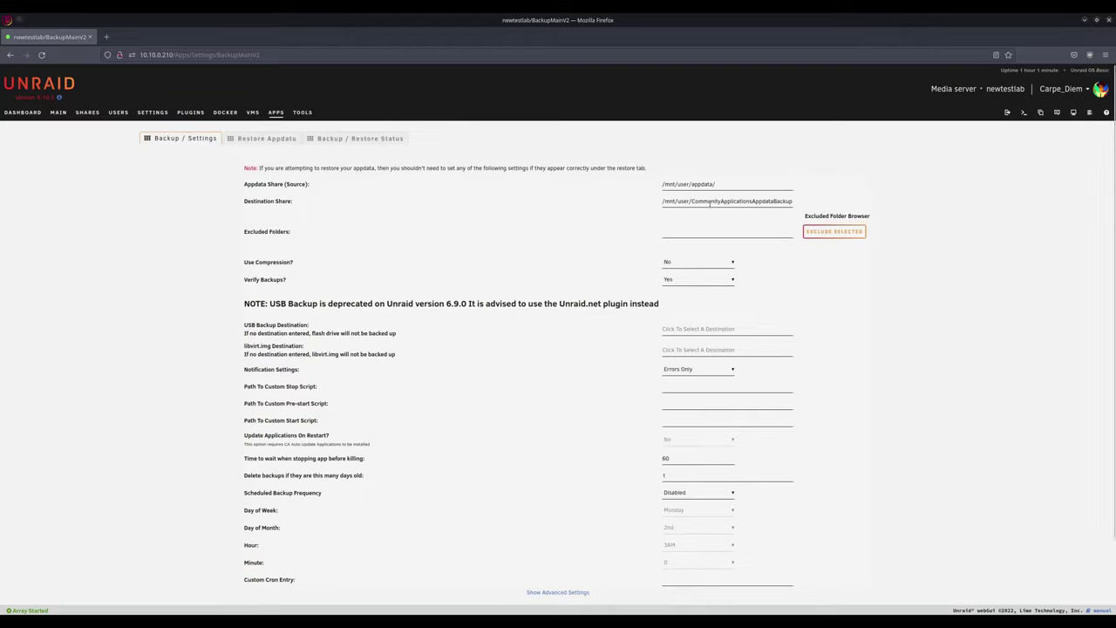
Step: Set the backup destination share to /mnt/user/backups/appdata-backup
click(710, 202)
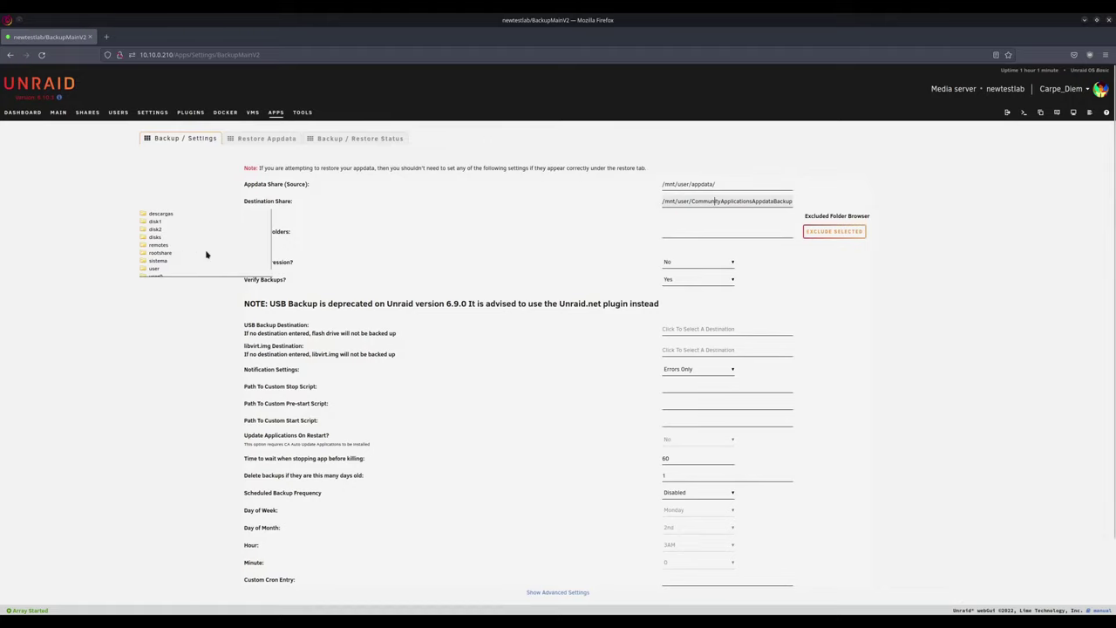
scroll(178, 256, down, 1)
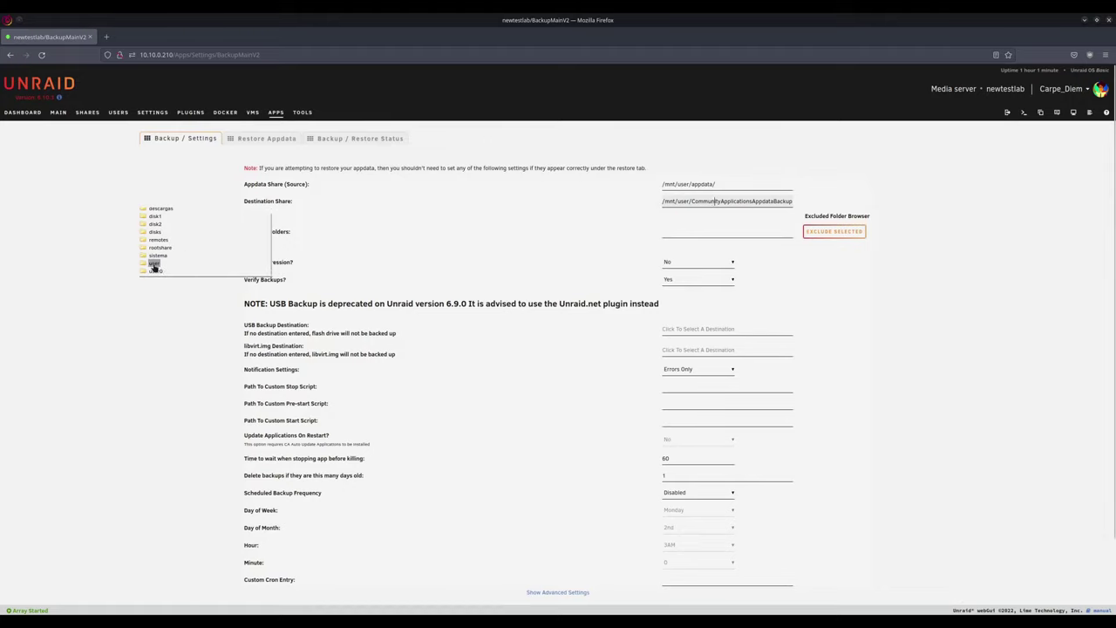
click(154, 263)
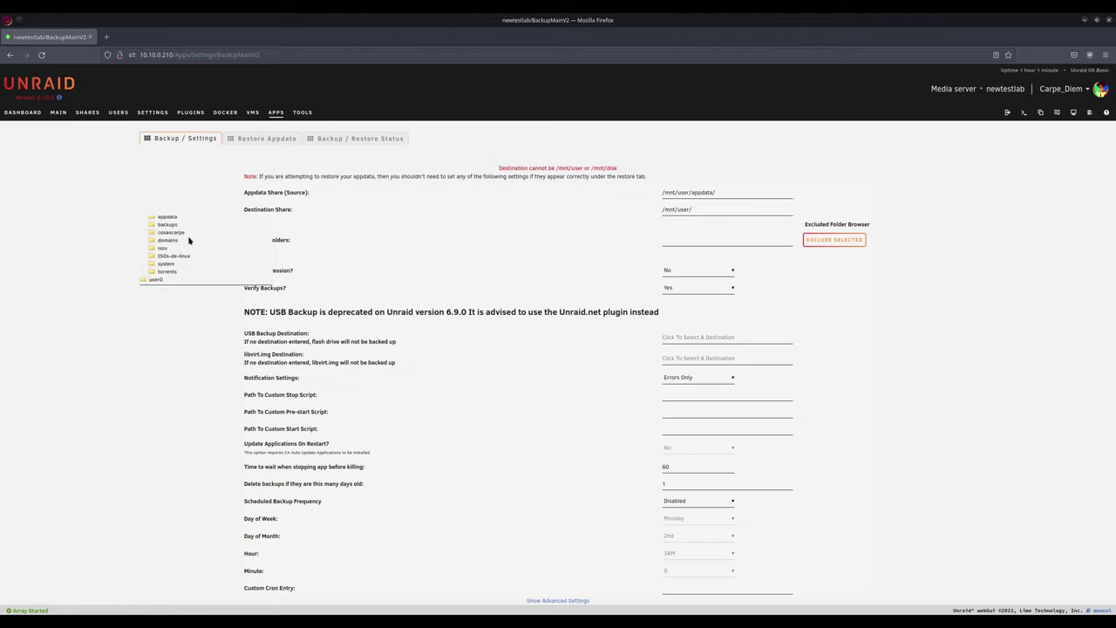
click(167, 224)
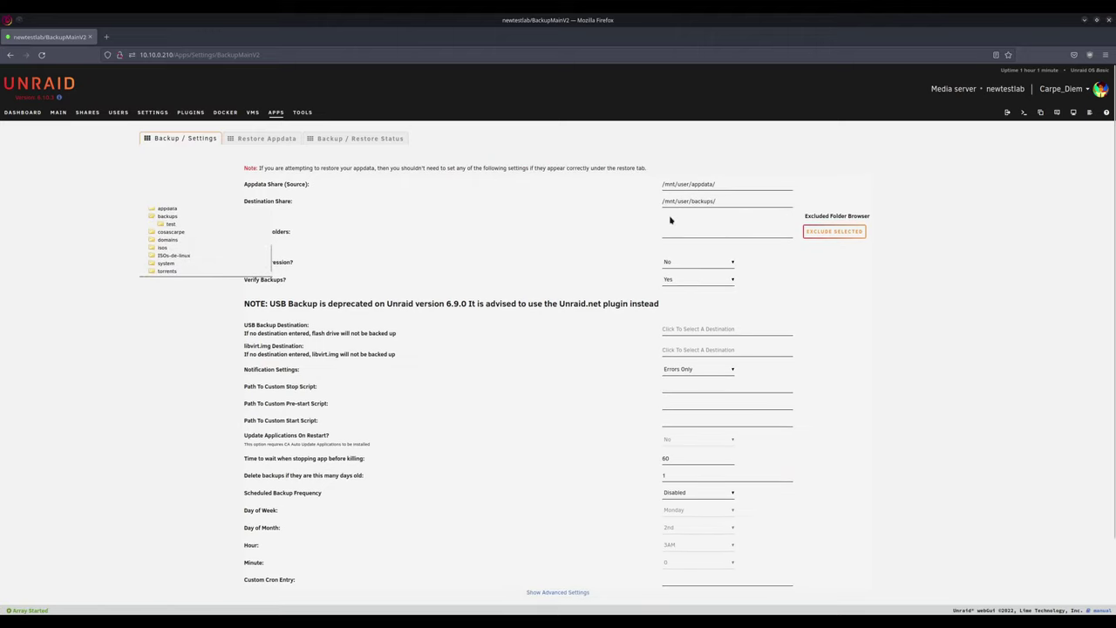
click(769, 207)
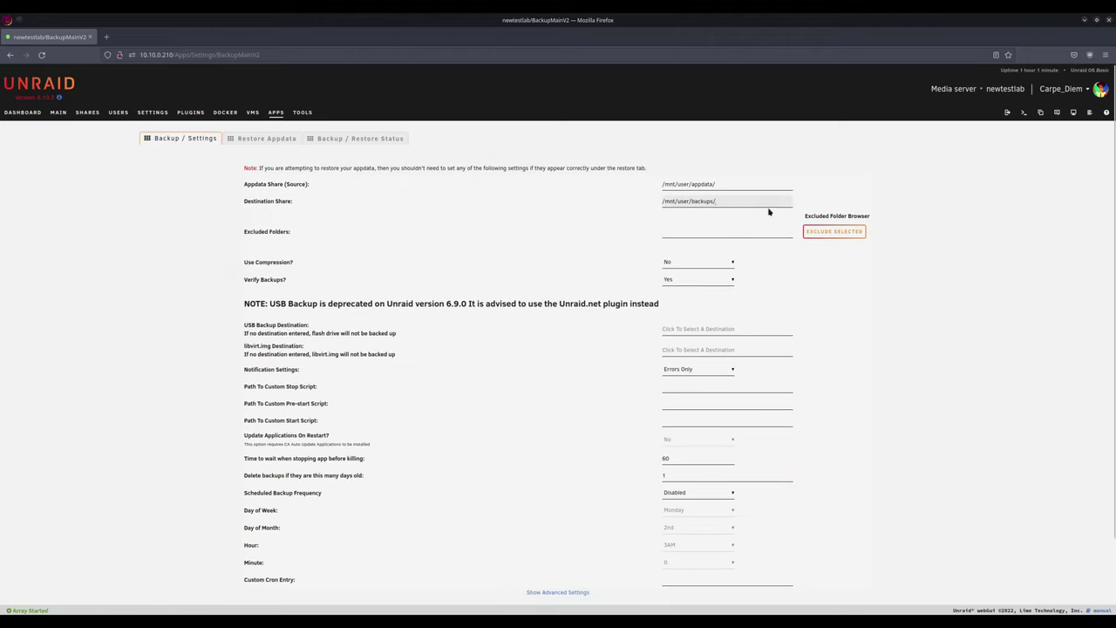
text(appdata-backup)
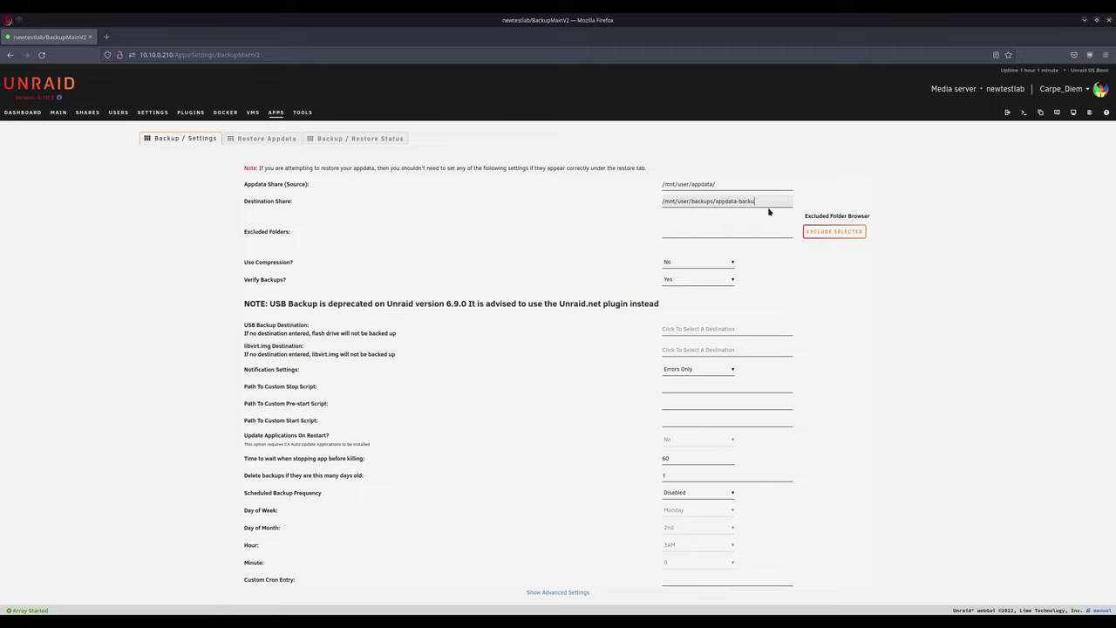
click(877, 273)
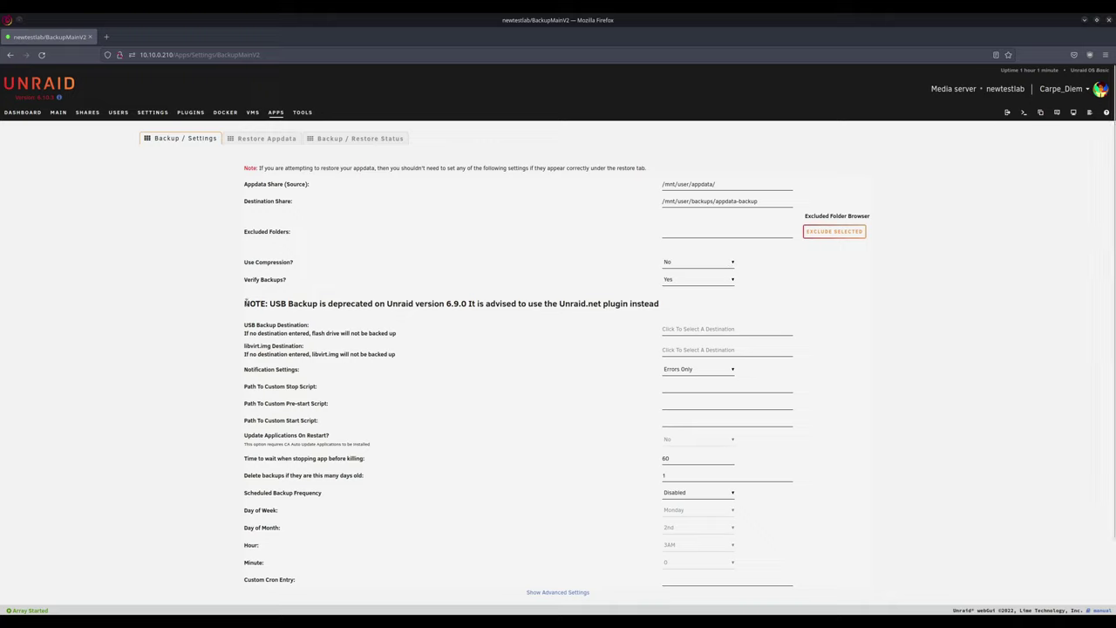
Step: Set the scheduled backup frequency to Weekly
triple_click(665, 309)
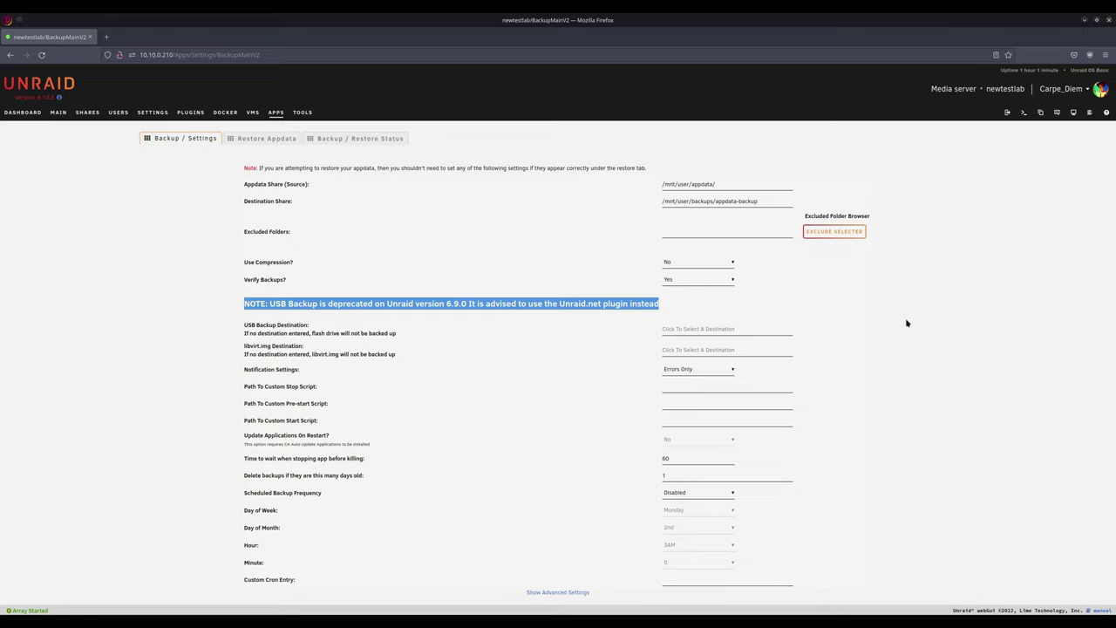
click(697, 493)
click(709, 531)
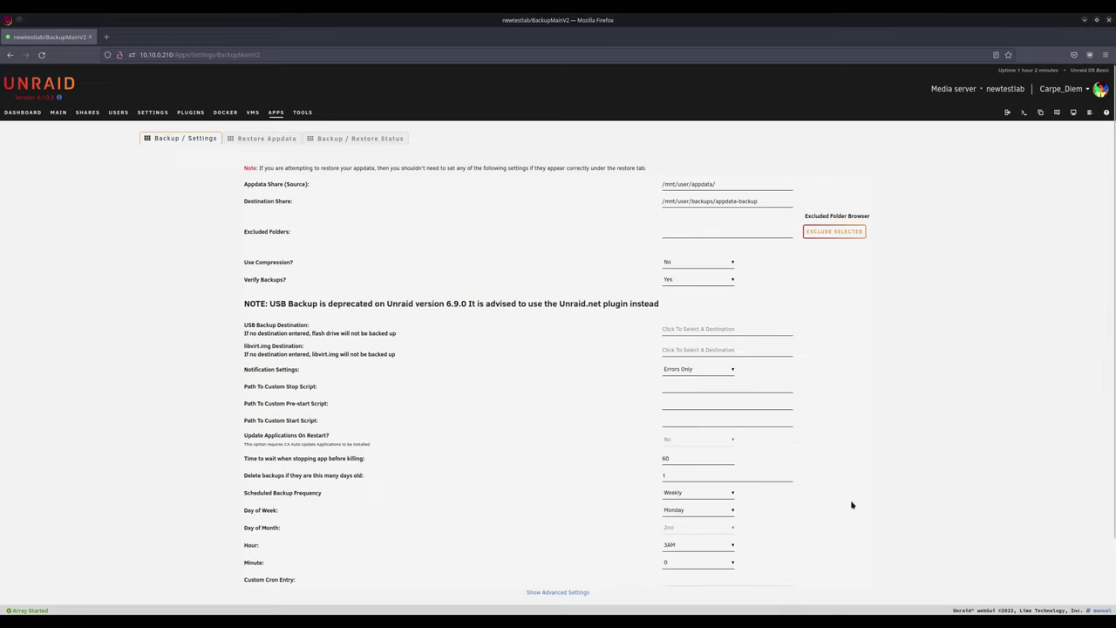
scroll(538, 400, down, 2)
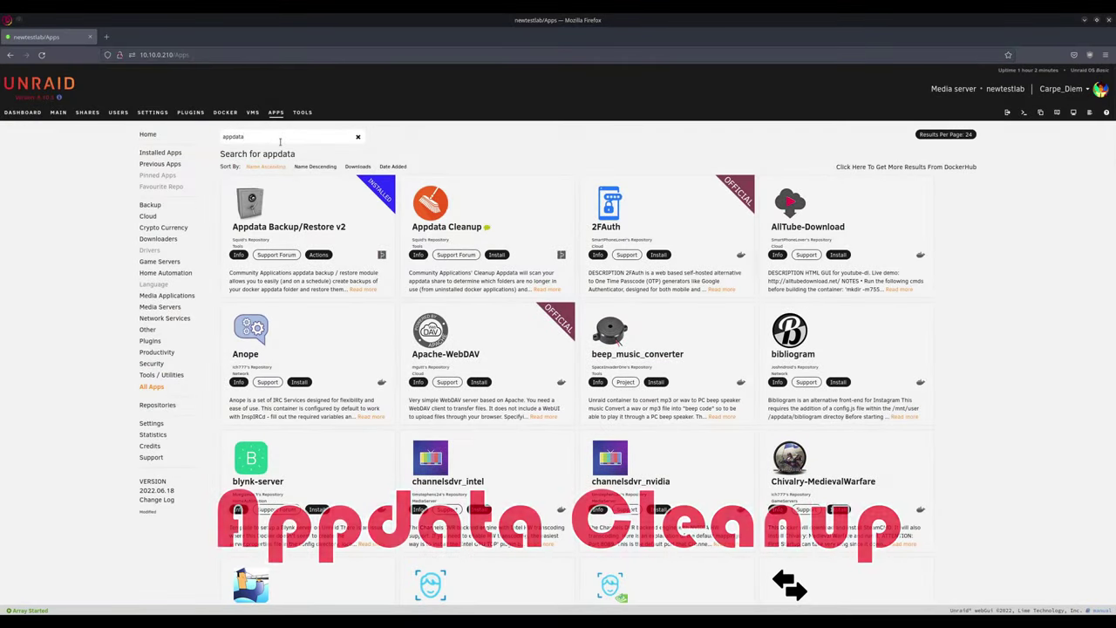
Step: Install Appdata Cleanup and open its Cleanup Appdata settings page
click(496, 254)
click(533, 408)
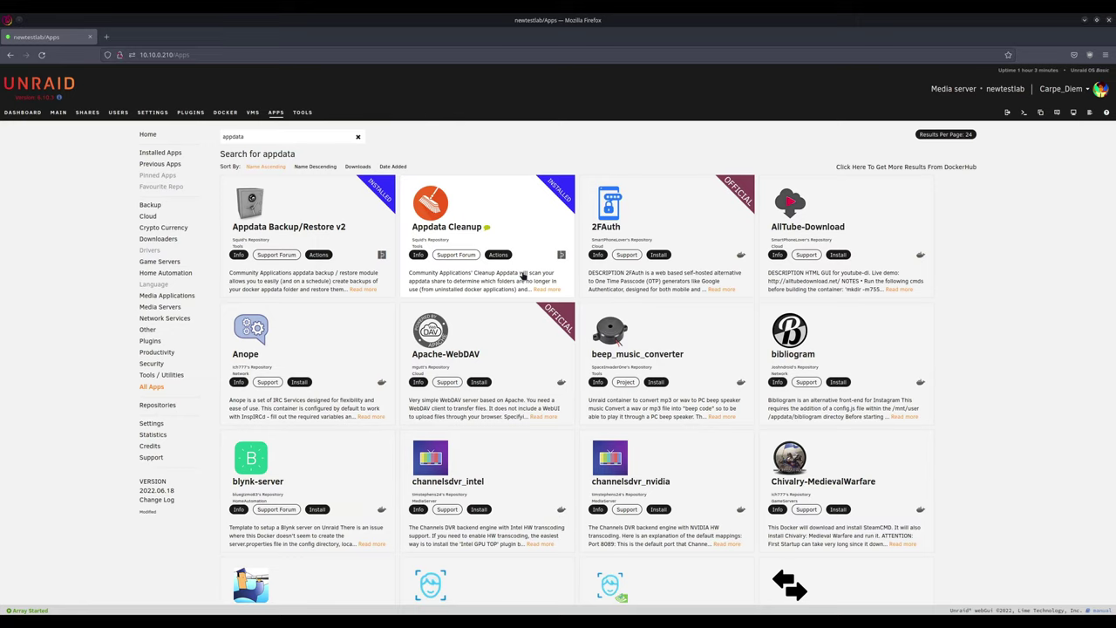
click(498, 253)
click(510, 219)
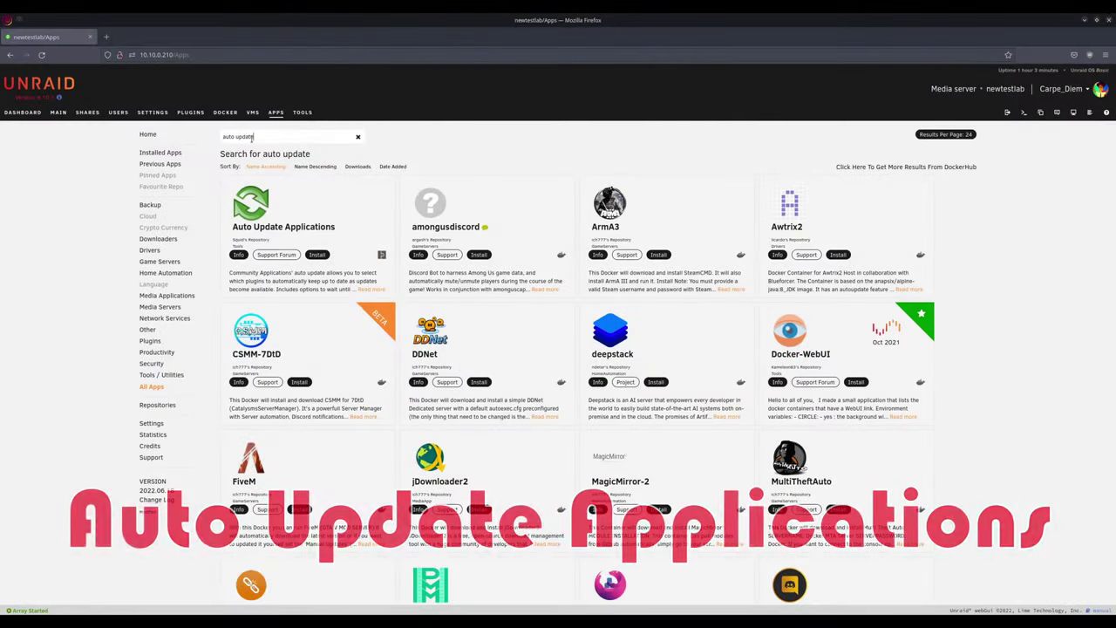
Step: Install Auto Update Applications and open its settings page
click(317, 254)
click(555, 460)
click(318, 211)
click(340, 222)
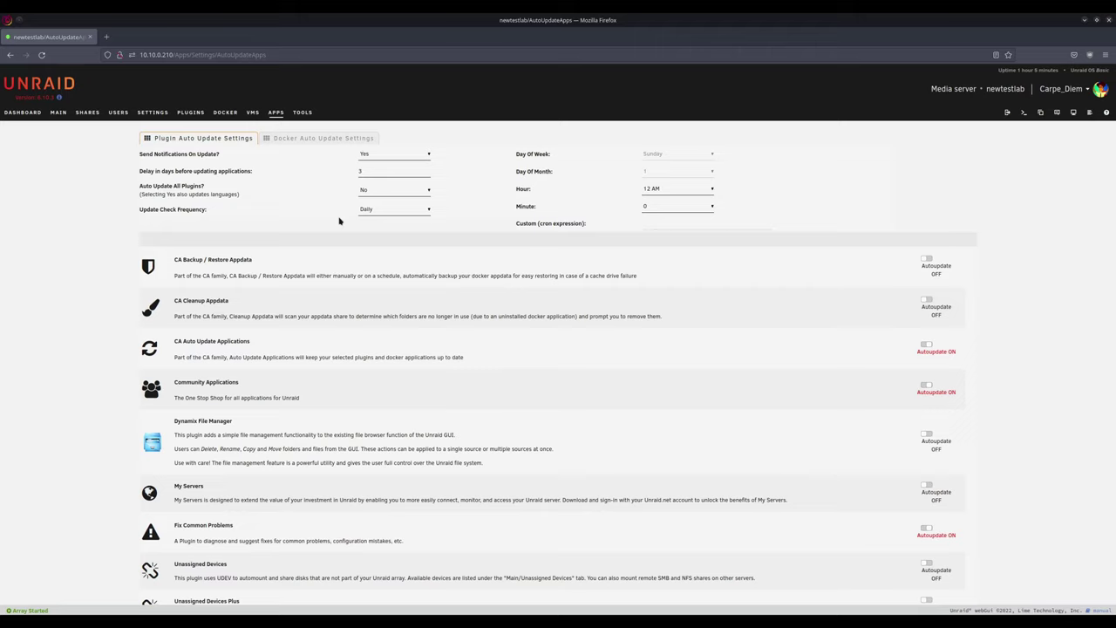
Step: Keep auto-update-all at No; enable autoupdate for CA Backup, CA Cleanup, Dynamix File Manager and My Servers
click(397, 190)
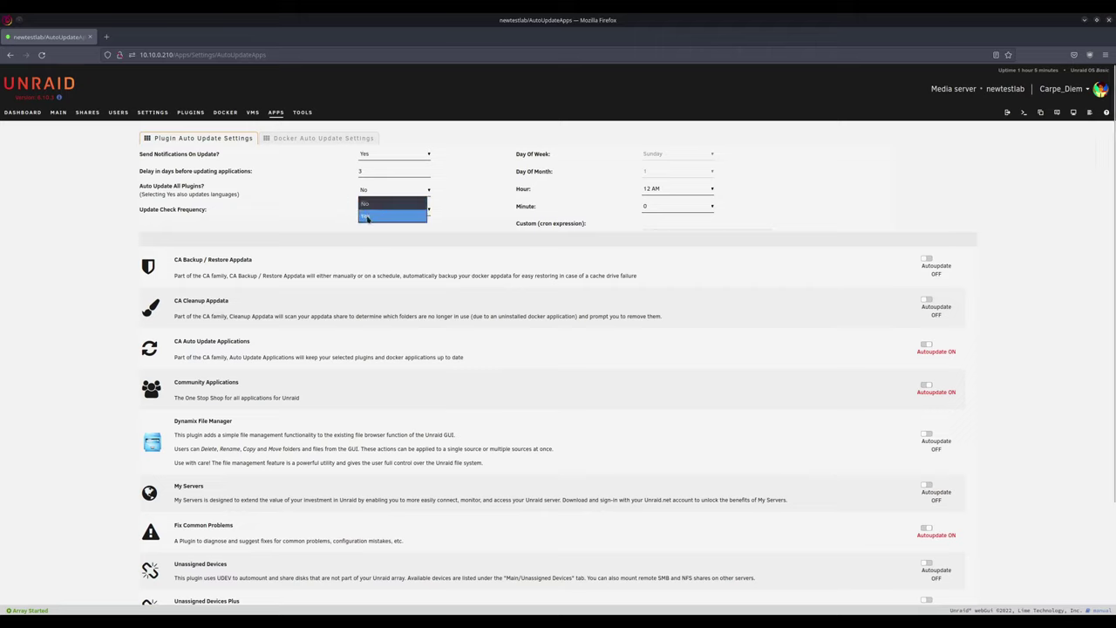
click(367, 217)
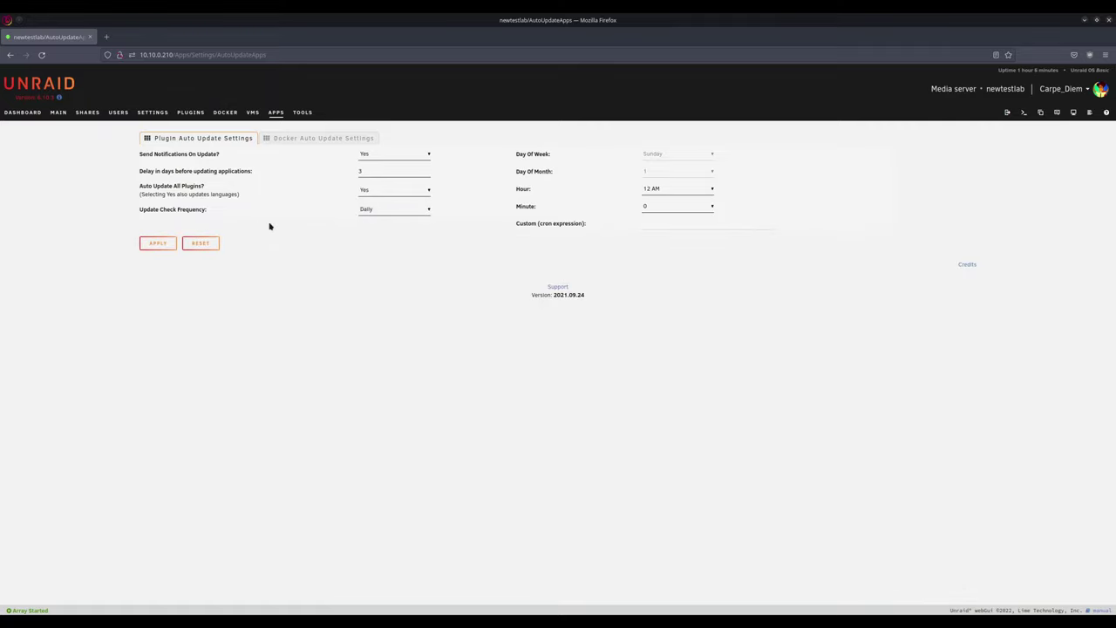
click(374, 193)
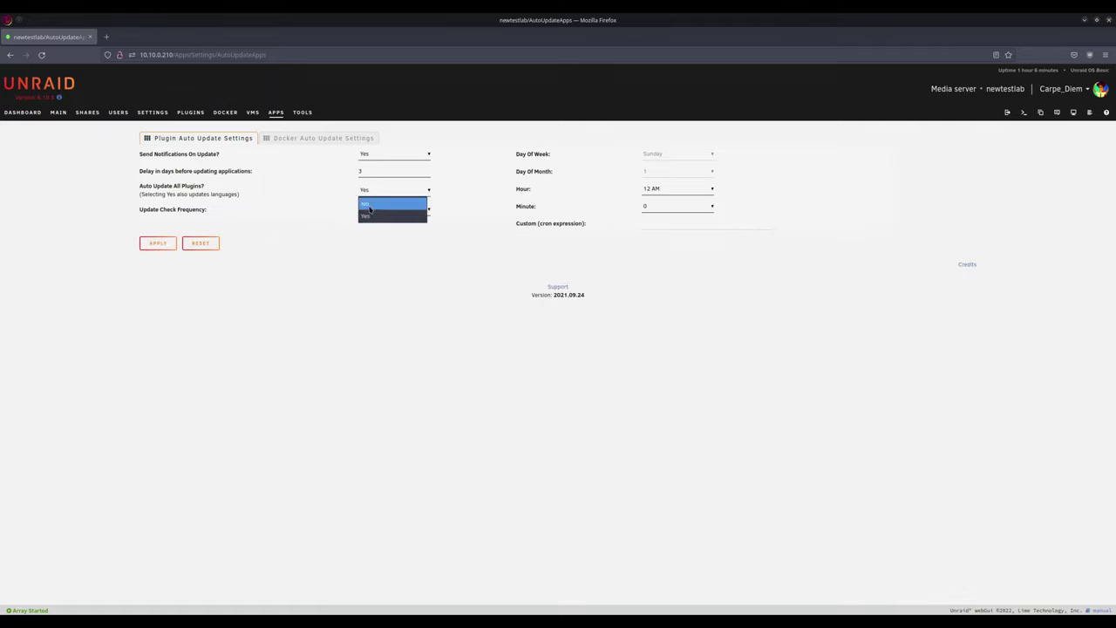
click(371, 203)
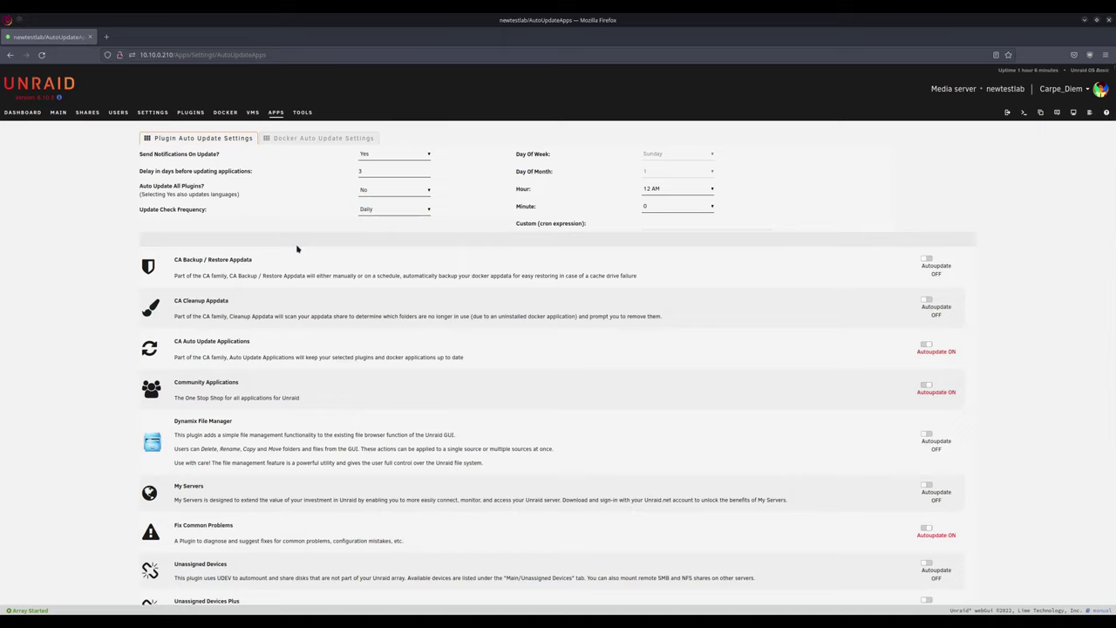
click(928, 261)
click(928, 304)
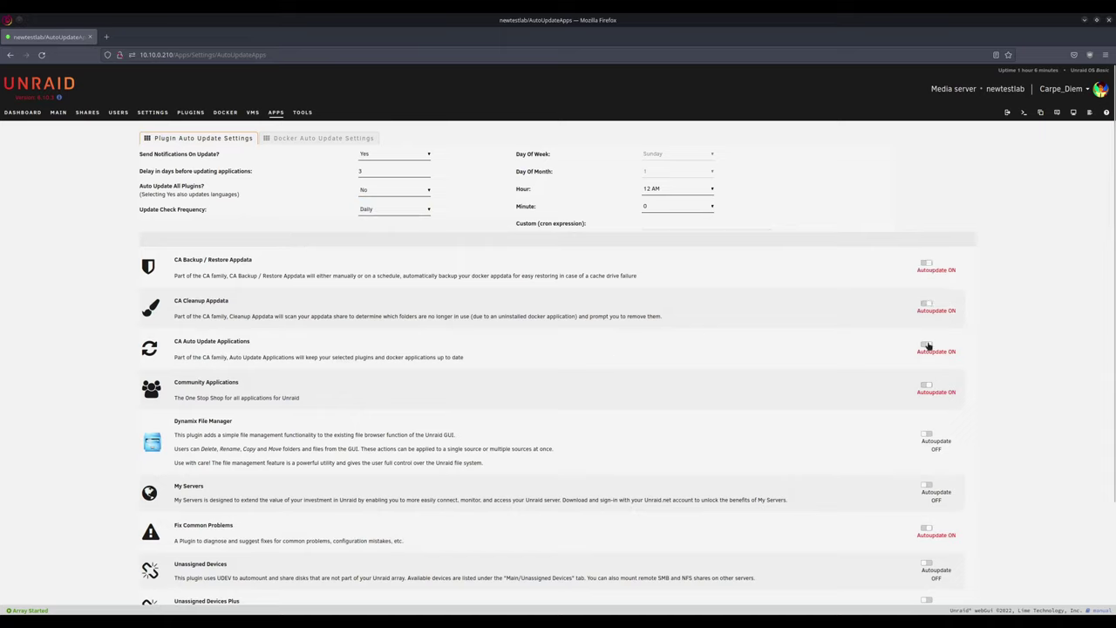
click(926, 436)
click(928, 489)
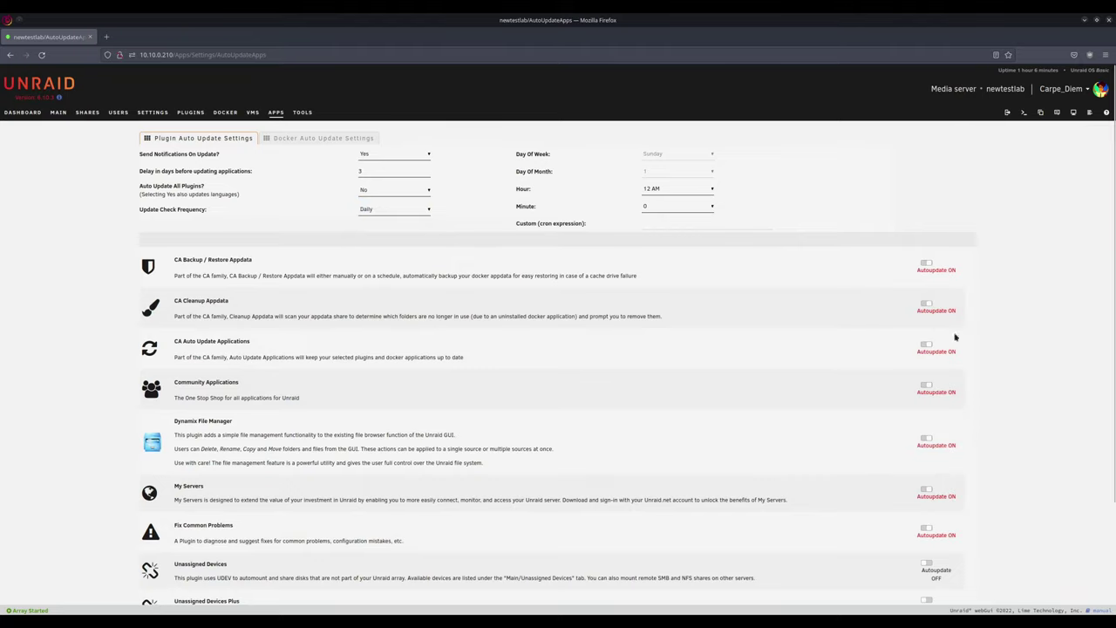
click(295, 139)
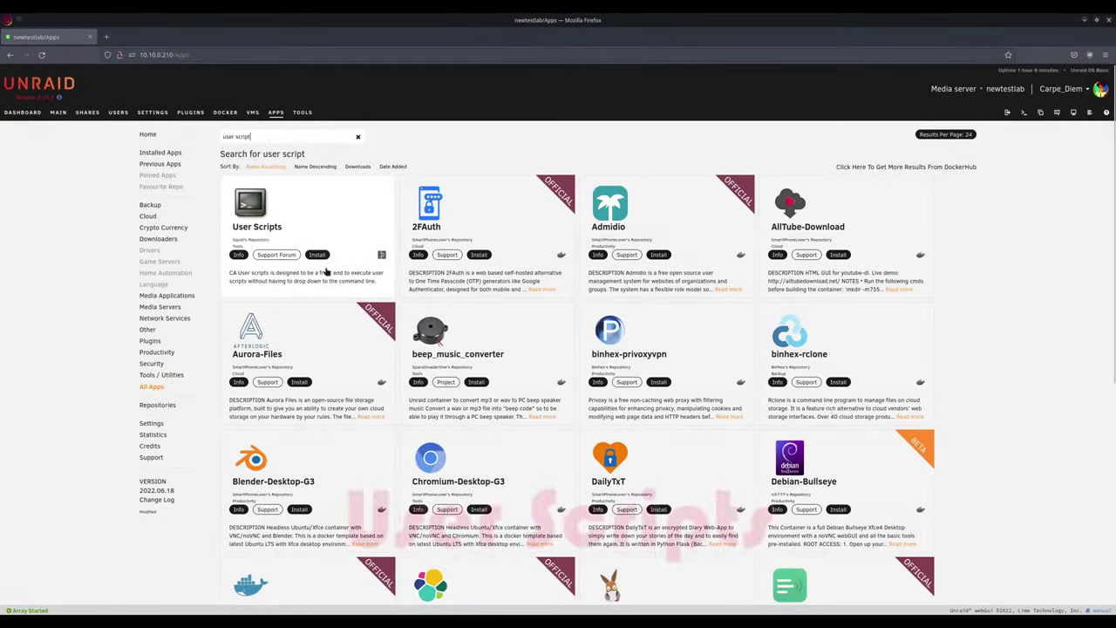
Step: Install User Scripts and open its settings page
click(317, 253)
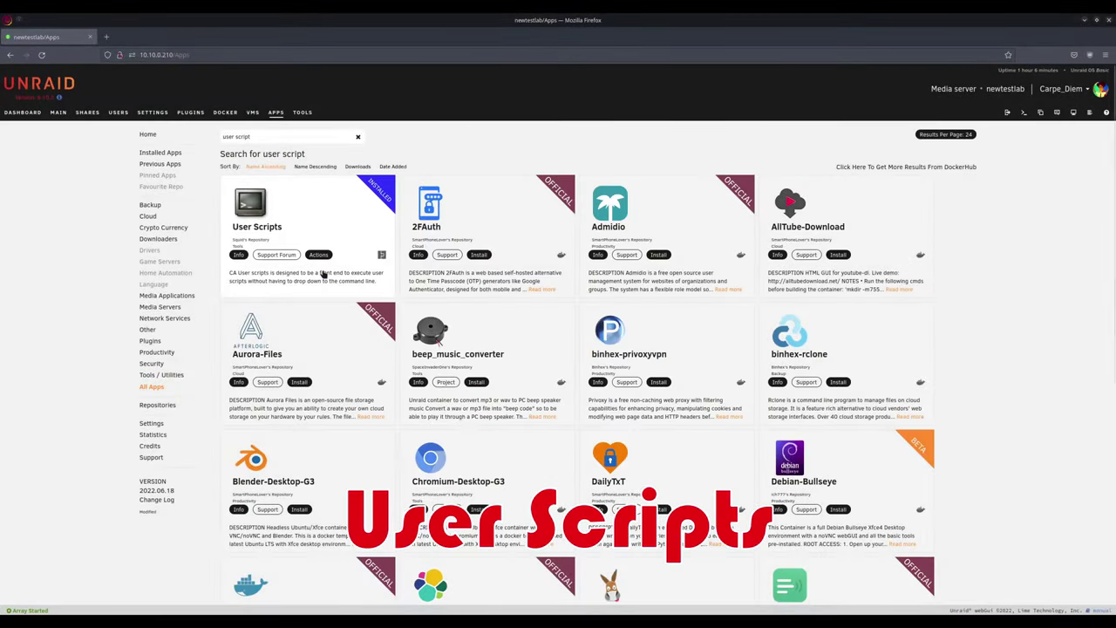
click(325, 254)
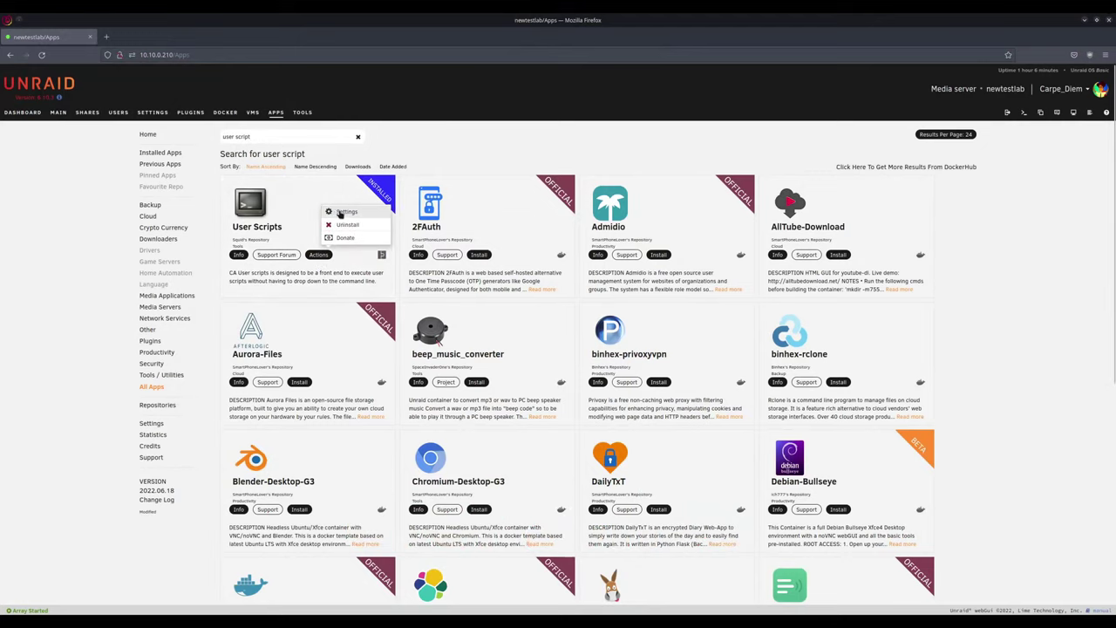
click(341, 215)
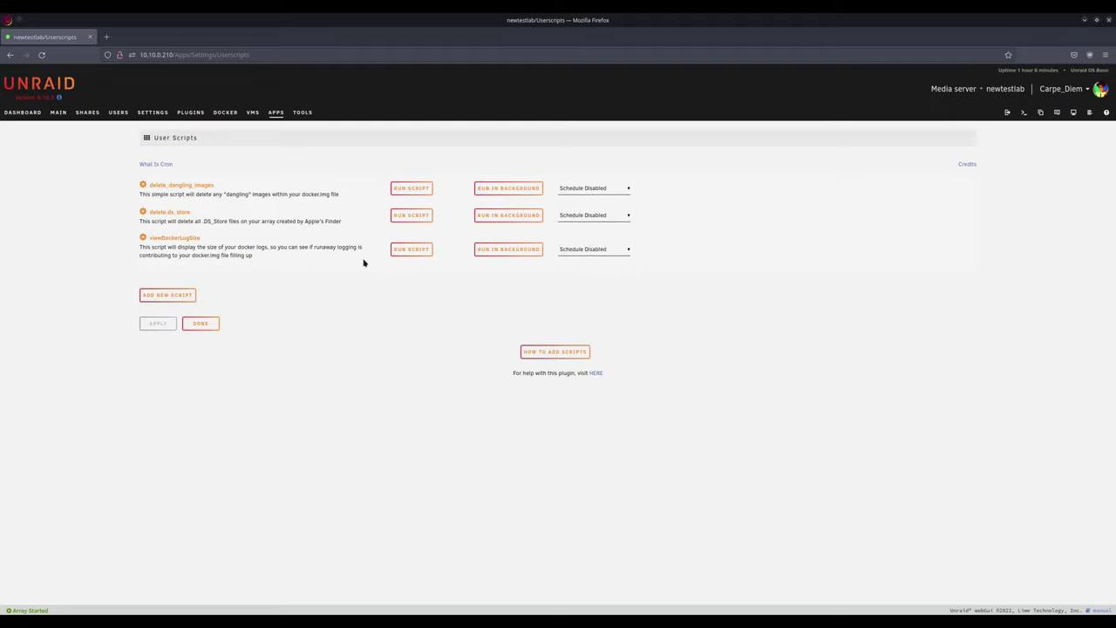
Step: Add a new script named 'demoscript' and open its editor, closing without saving
click(168, 295)
text(demoscript)
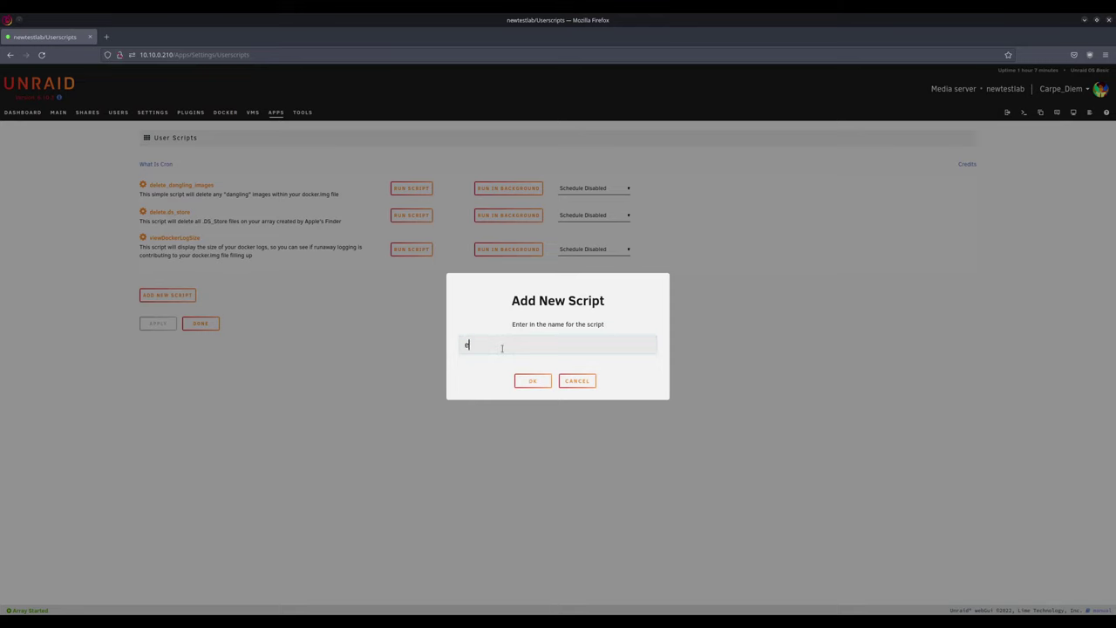
click(531, 381)
click(144, 238)
click(166, 207)
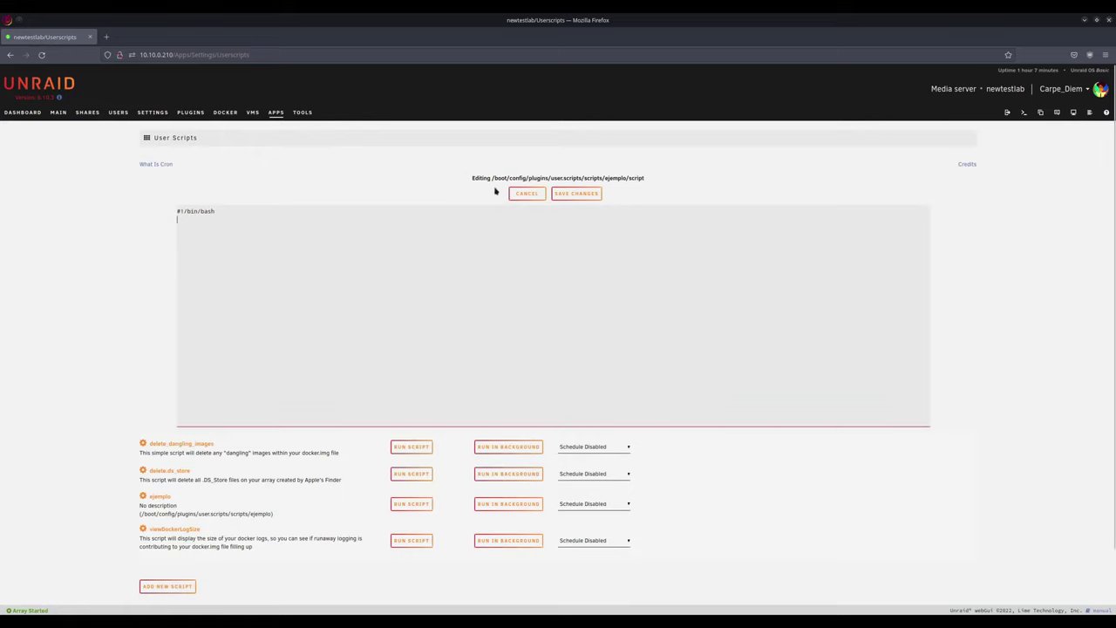
click(528, 194)
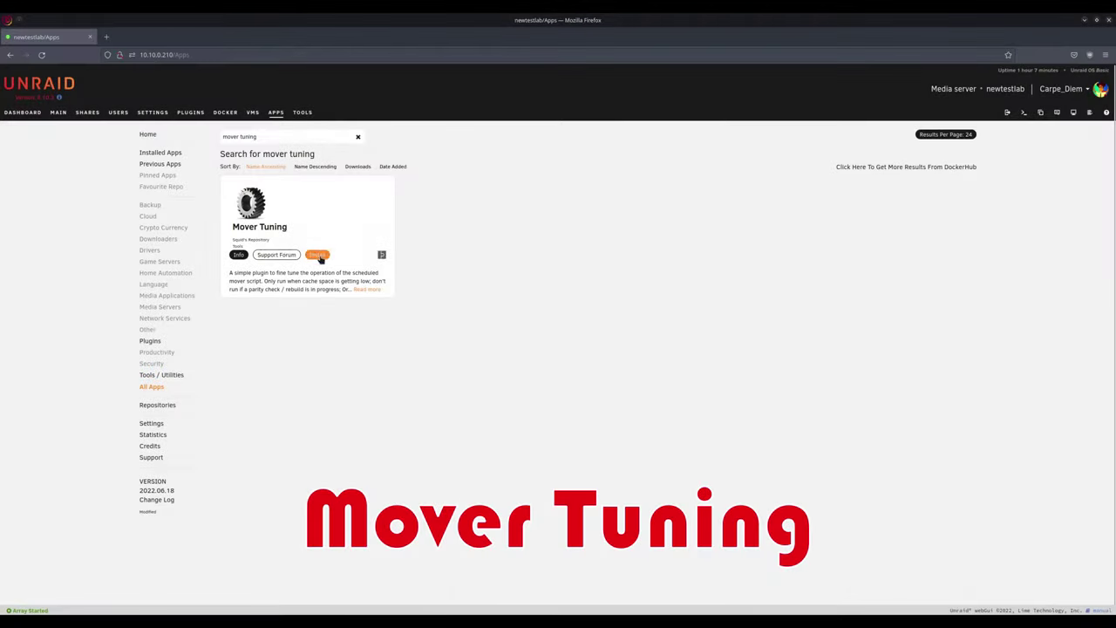
Step: Install Mover Tuning and bring up its Mover Tuning w/Age section on the Scheduler page
click(320, 258)
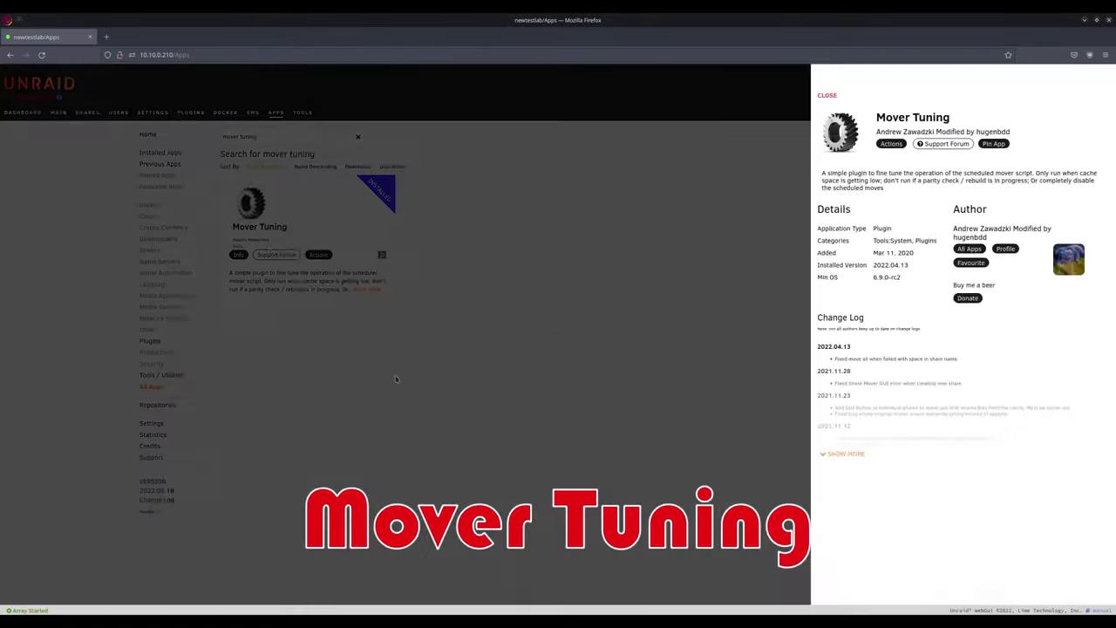
click(395, 378)
click(318, 253)
click(344, 241)
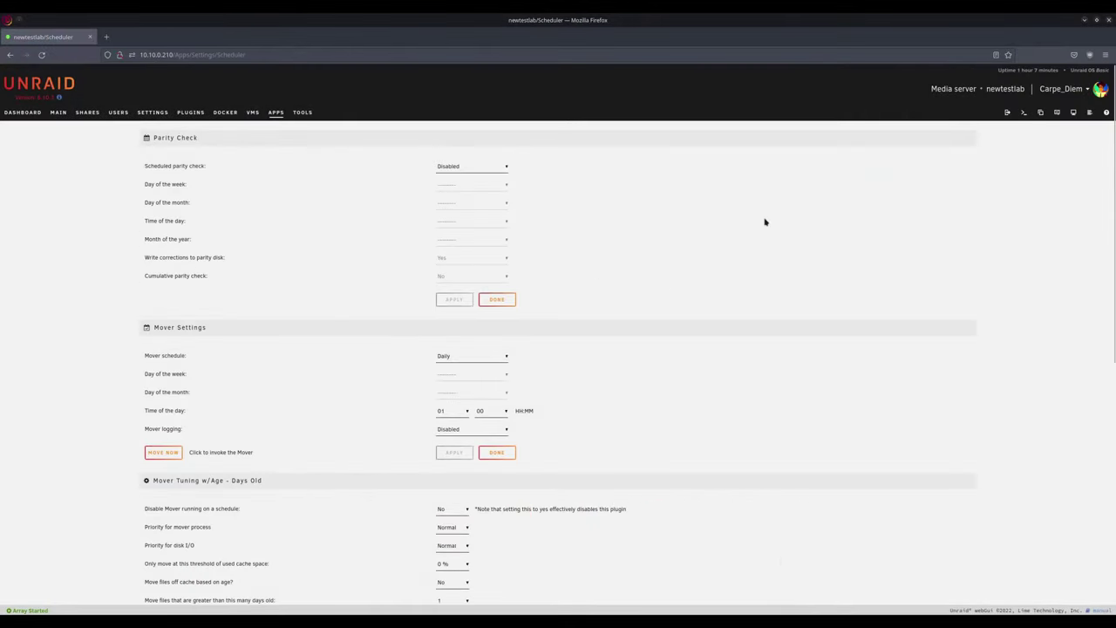
scroll(765, 222, down, 5)
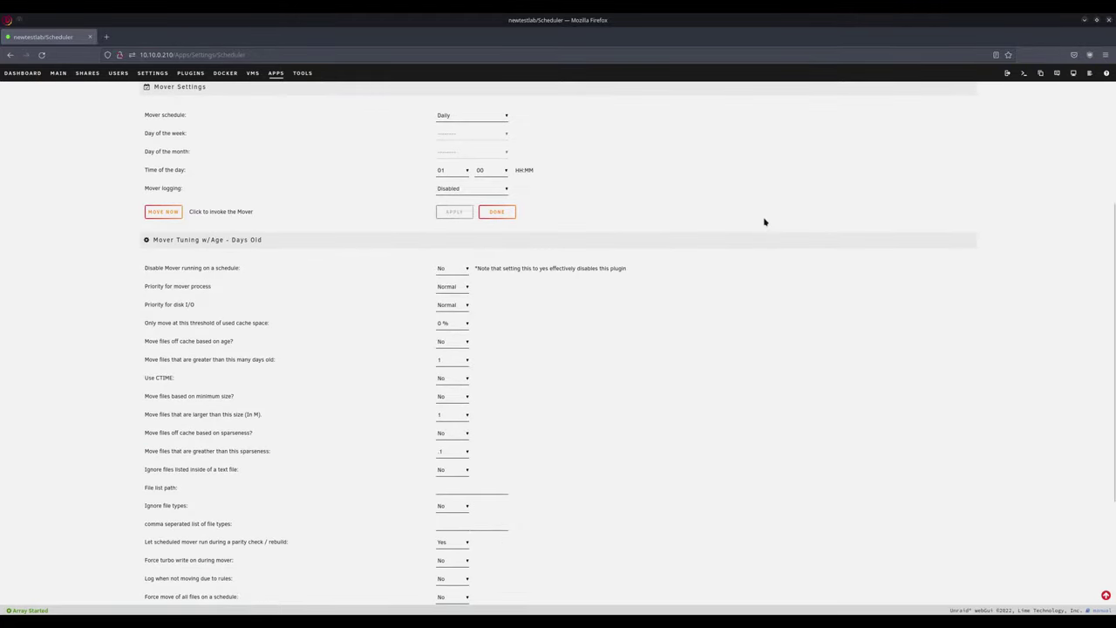
scroll(765, 221, down, 3)
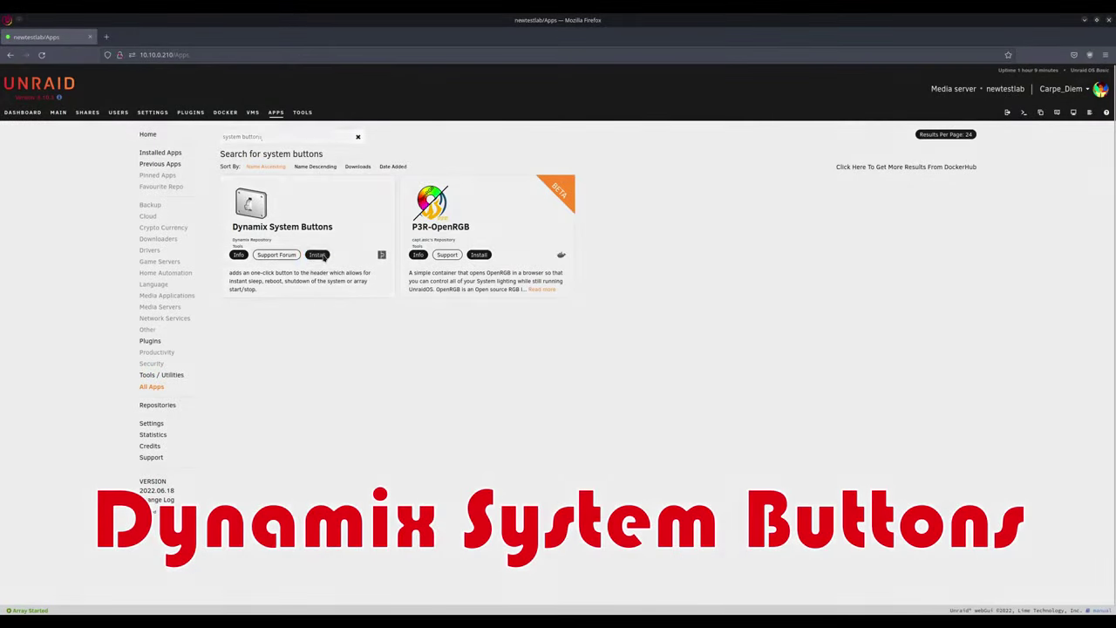
click(317, 255)
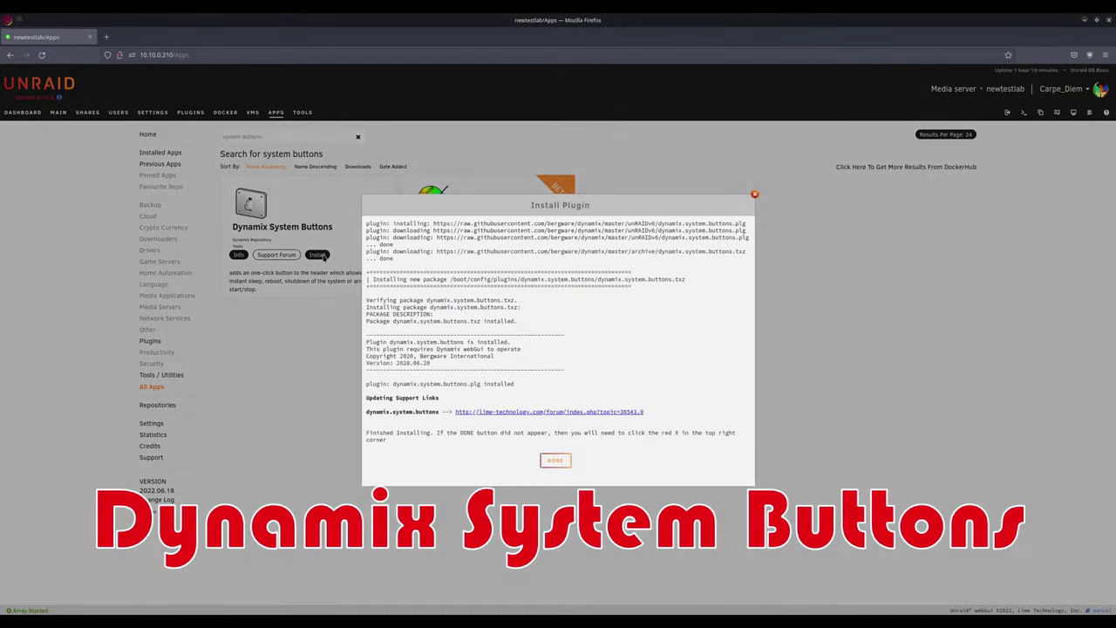
click(542, 456)
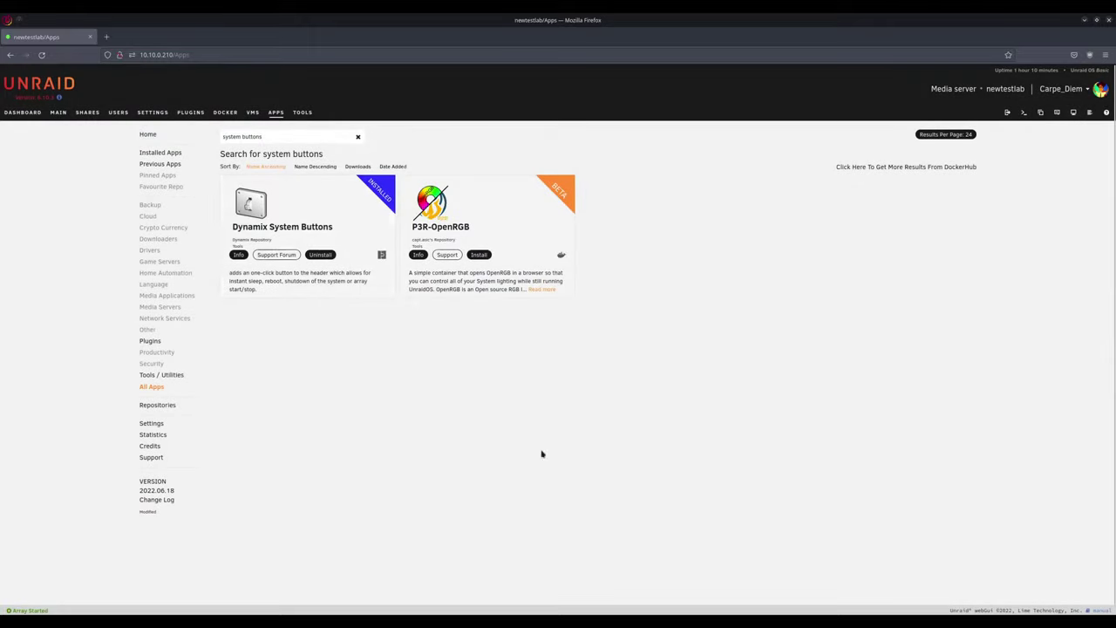
click(58, 113)
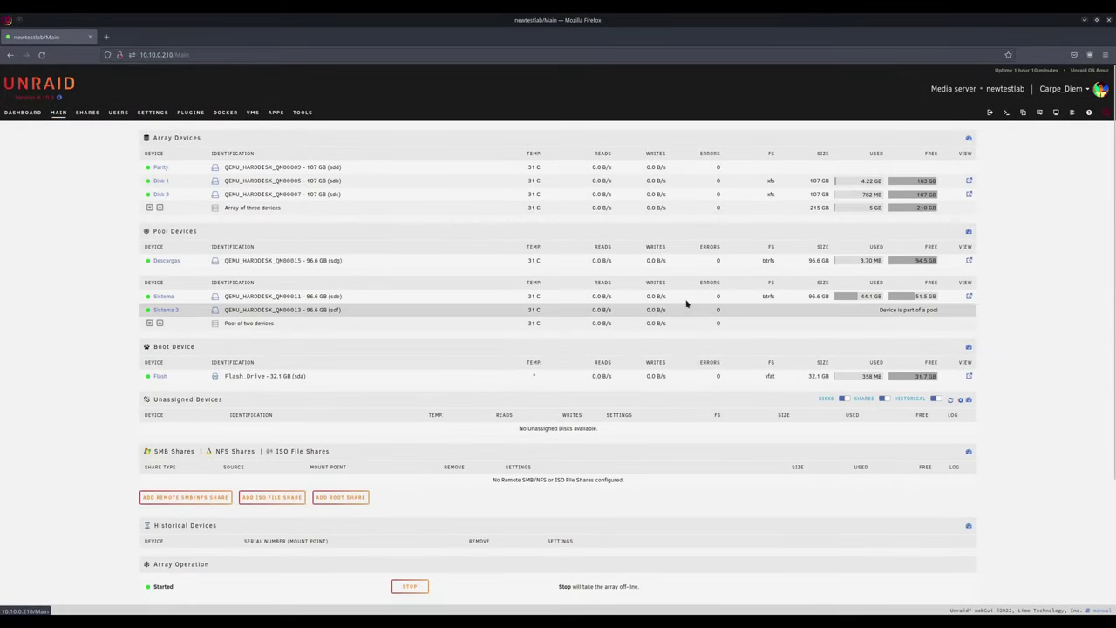
click(1107, 115)
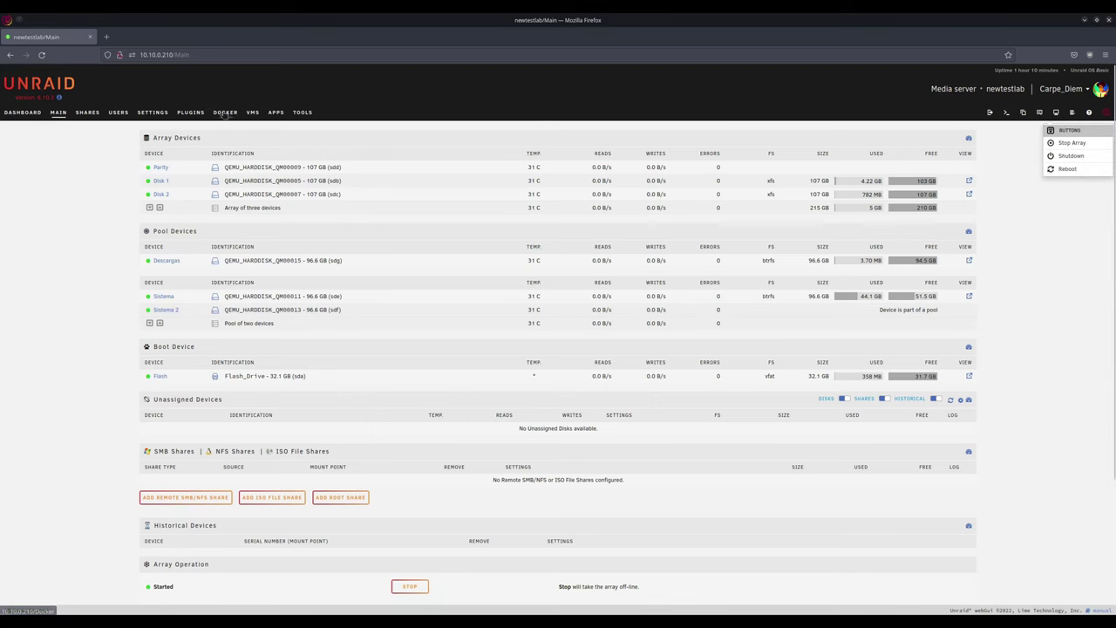
click(276, 112)
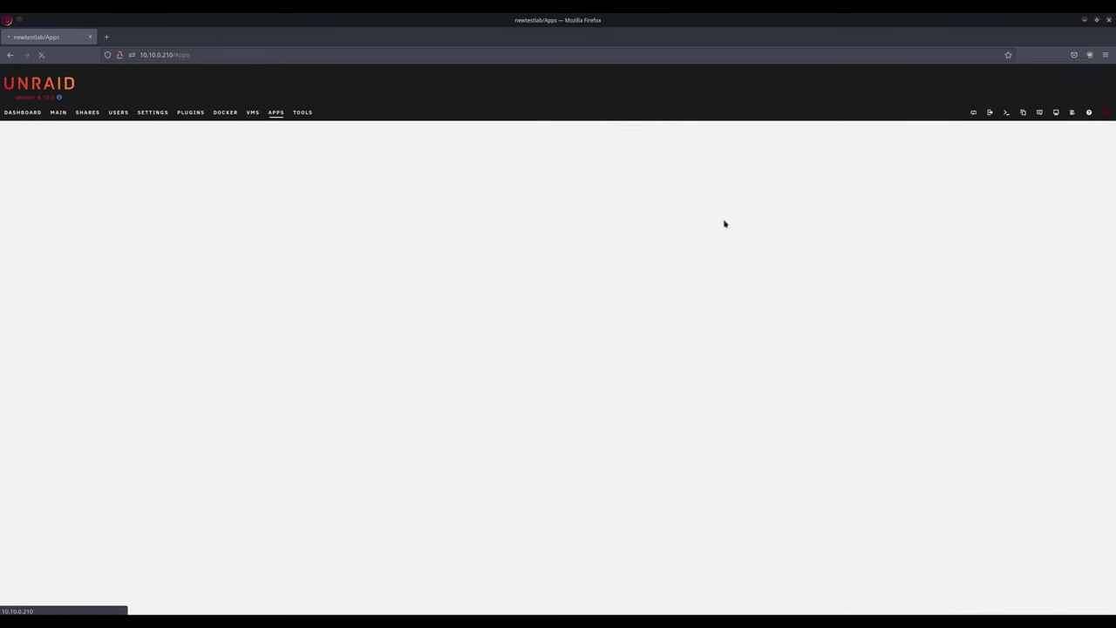
click(1106, 114)
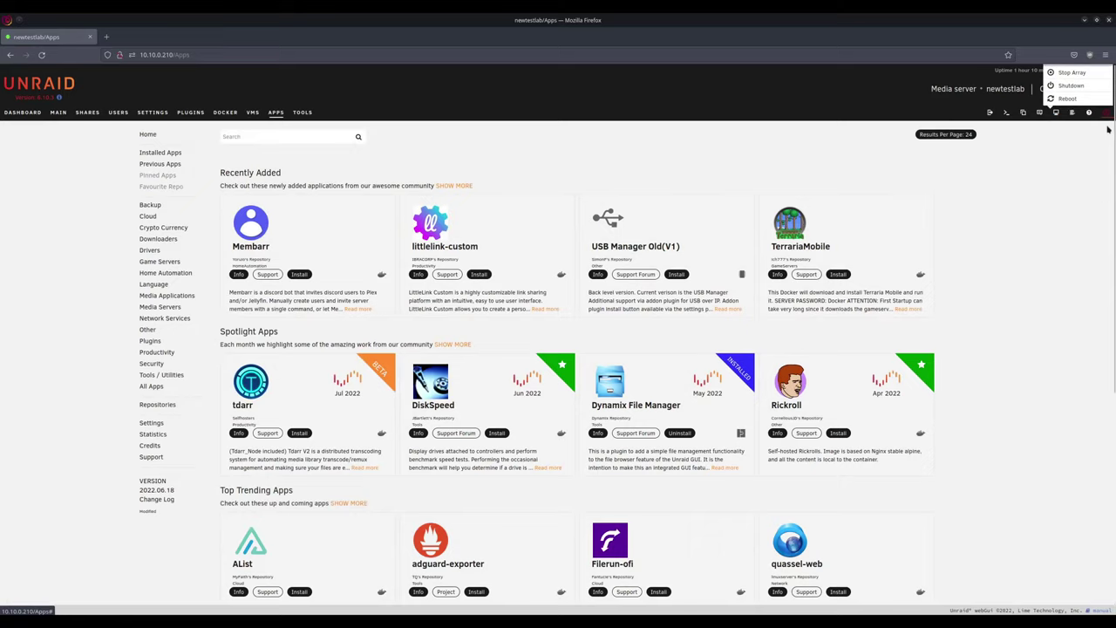
click(1103, 142)
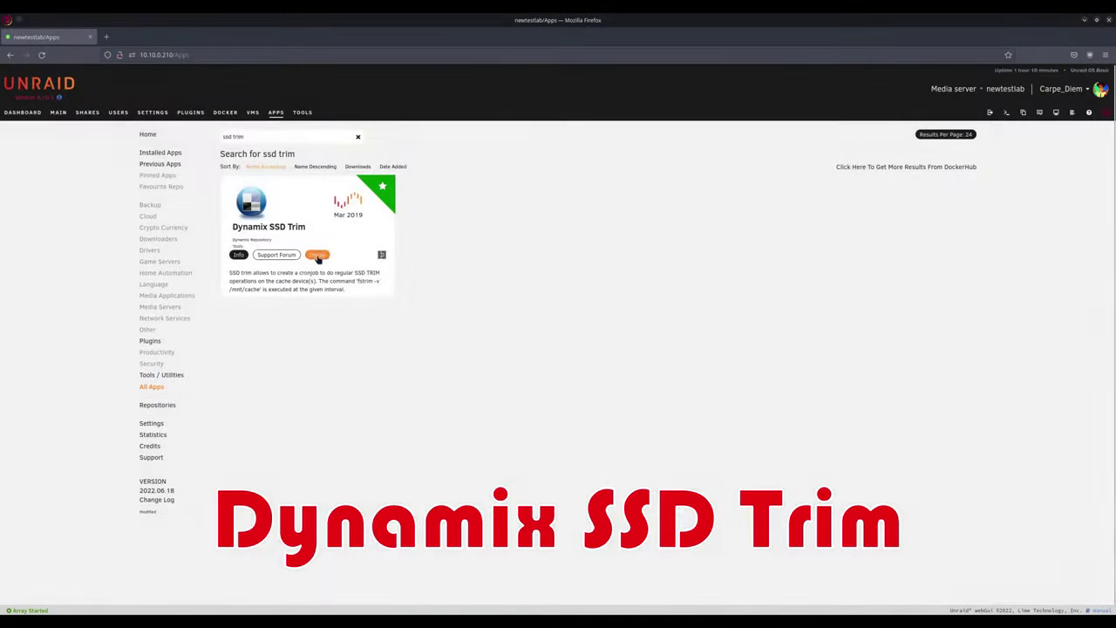
Step: Install the Dynamix SSD Trim plugin
click(322, 255)
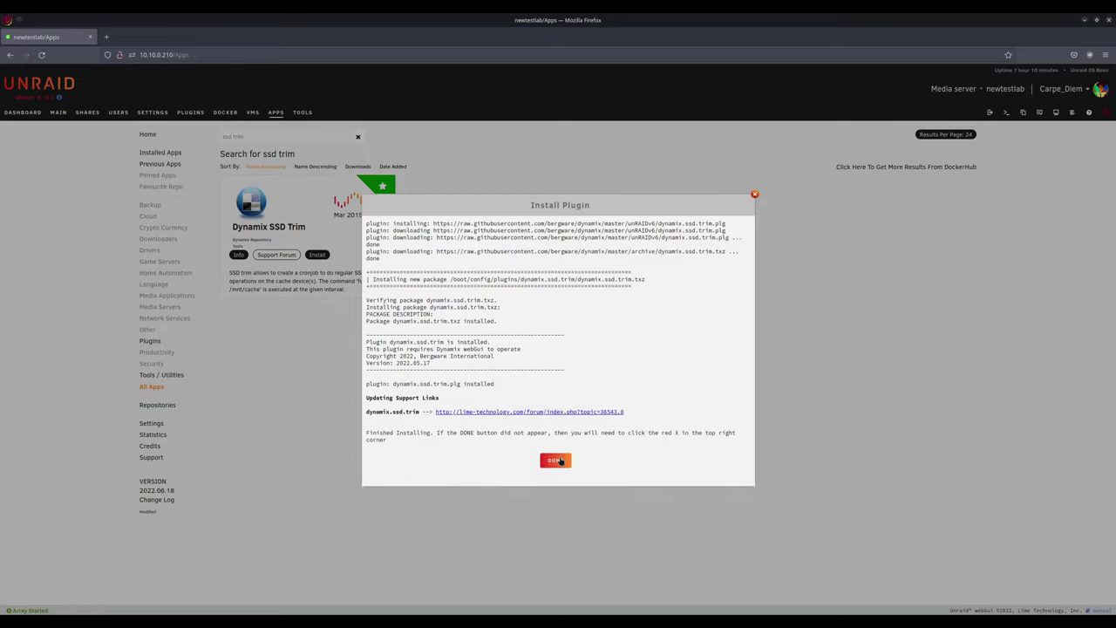
click(556, 460)
click(305, 275)
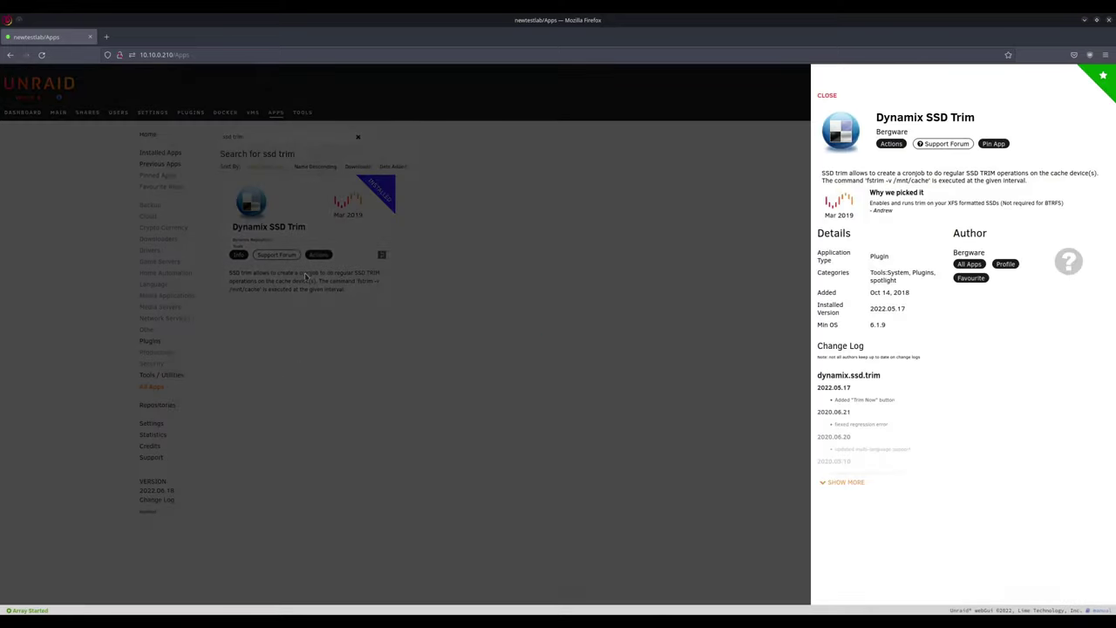
click(384, 362)
Step: Set the SSD TRIM schedule to Daily, then start installing Dynamix S3 Sleep
click(318, 253)
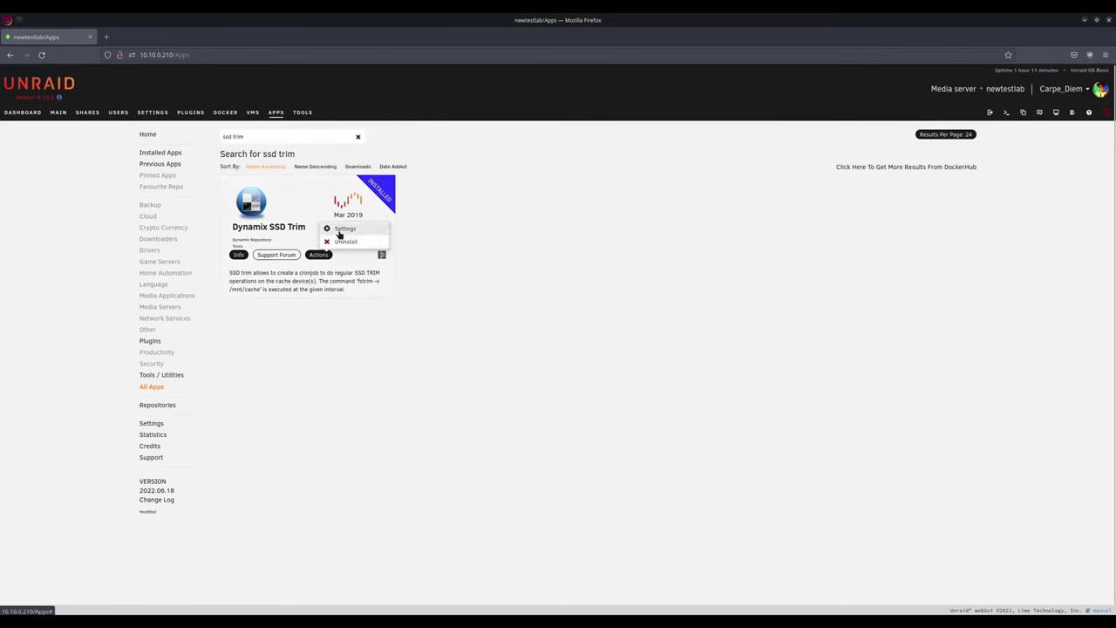
click(342, 229)
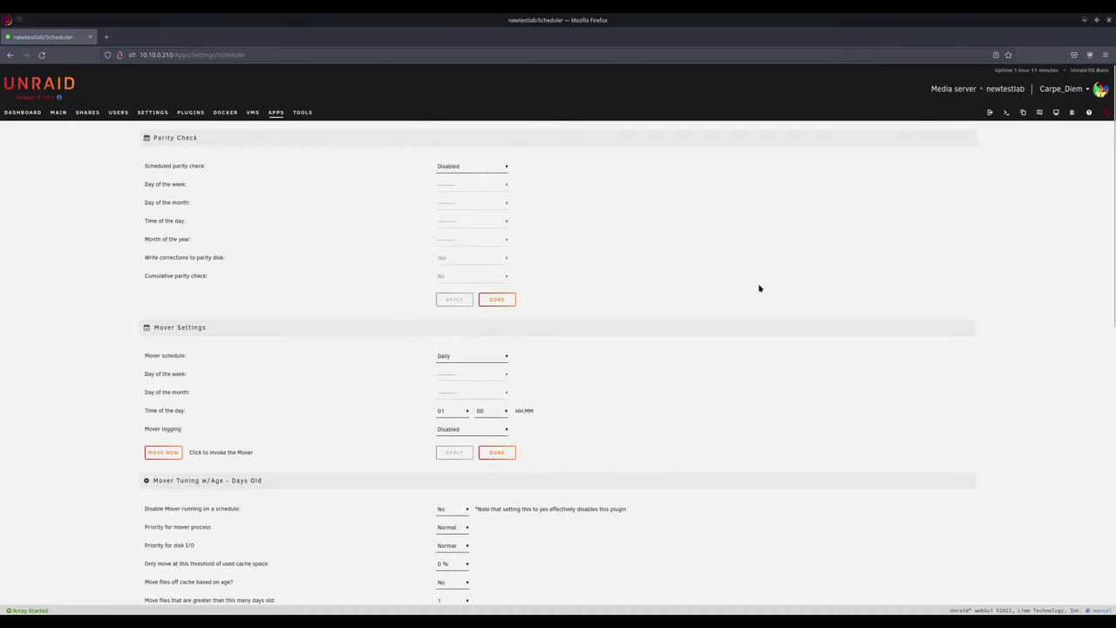
scroll(758, 288, down, 3)
scroll(760, 289, down, 5)
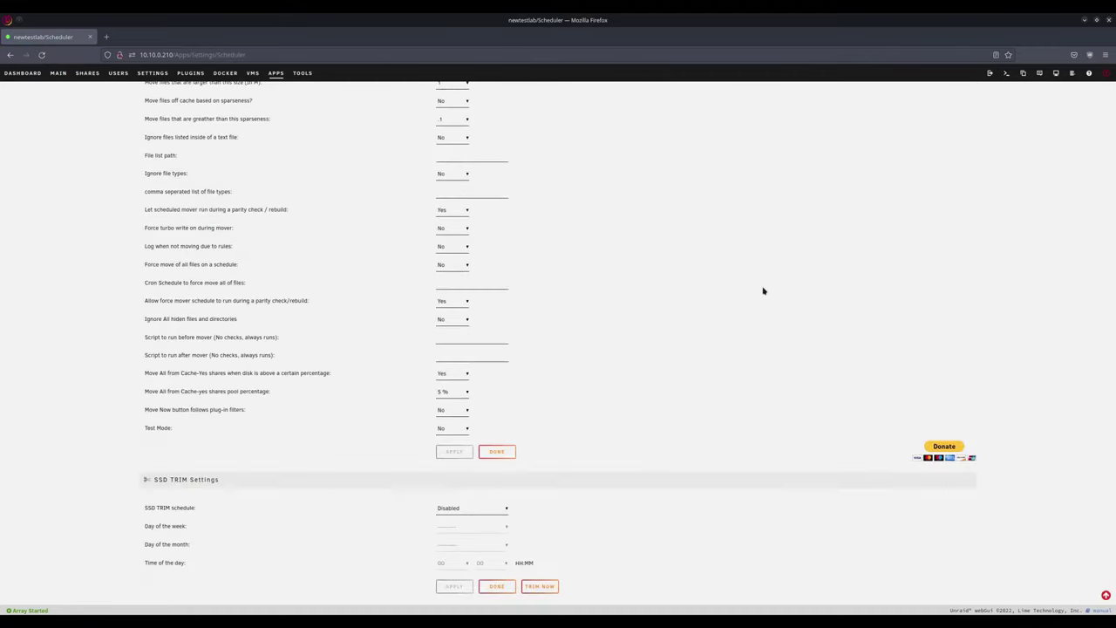
click(482, 509)
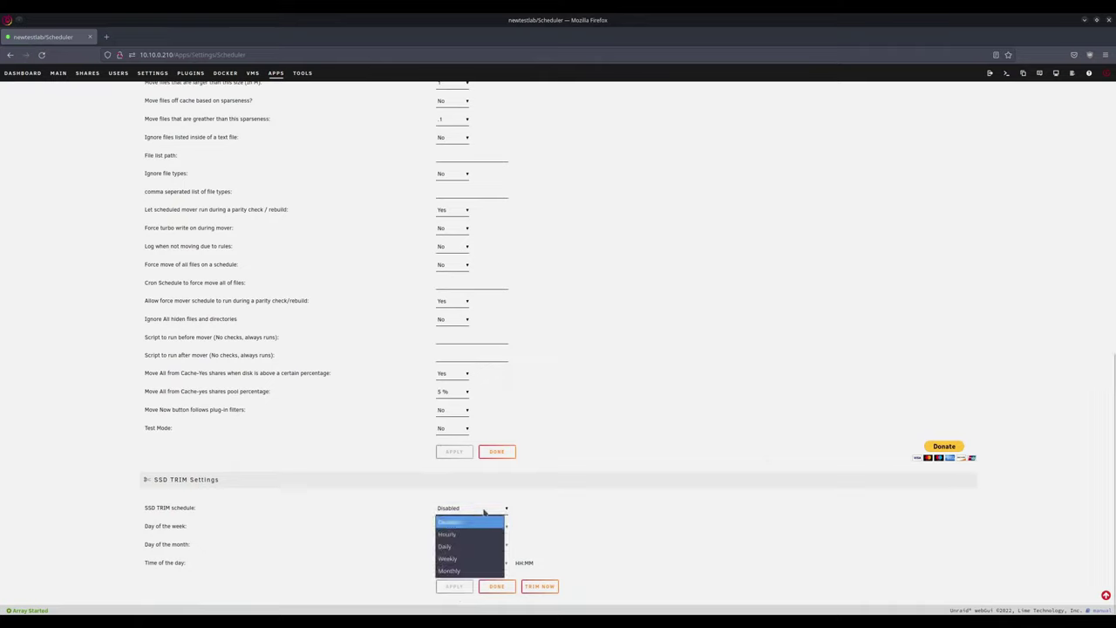
click(451, 548)
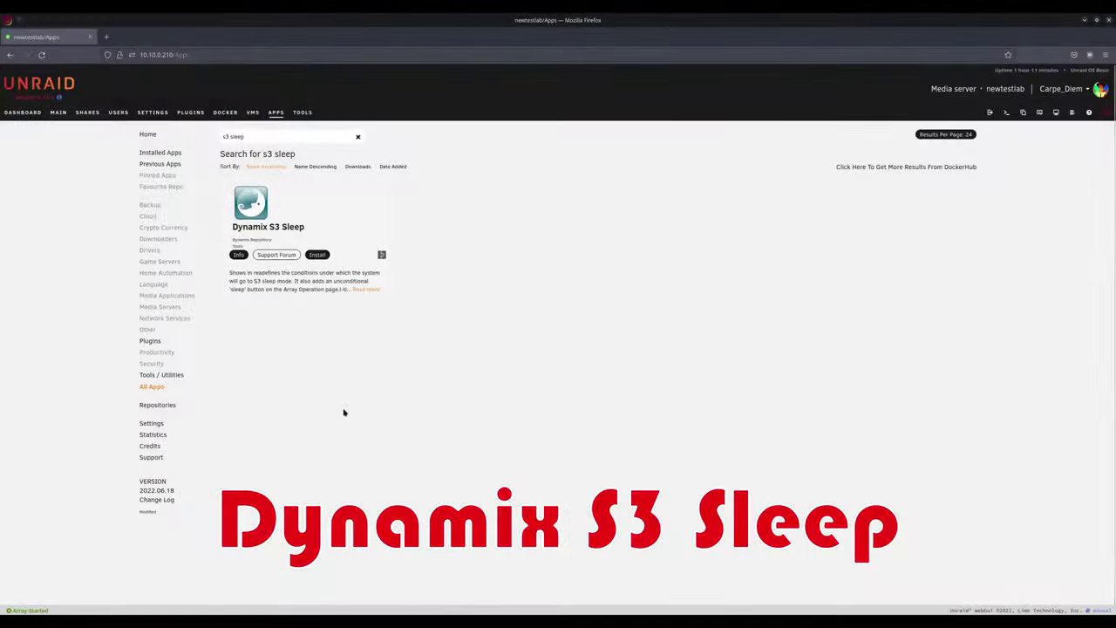
click(317, 255)
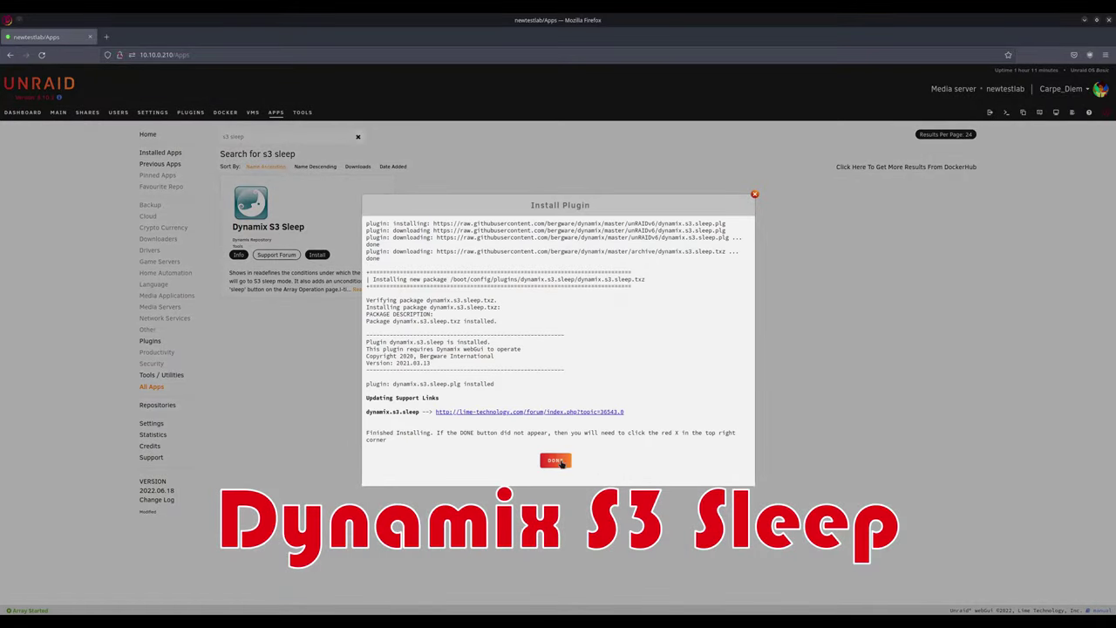
Step: Finish the S3 Sleep install and set its Execute function to Disabled
click(562, 464)
click(891, 143)
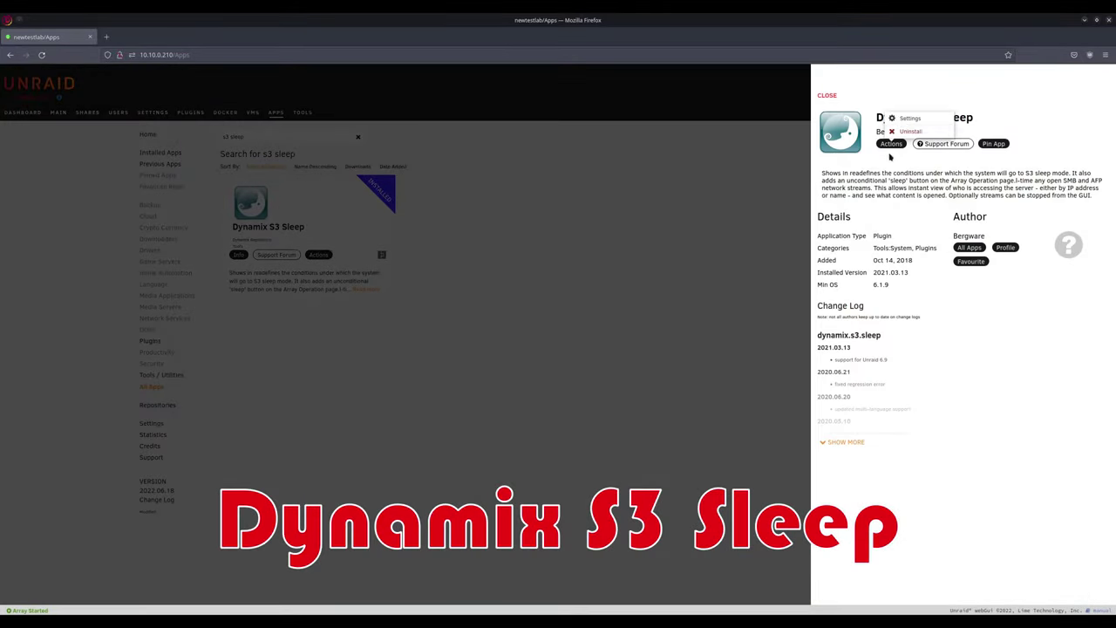
click(907, 118)
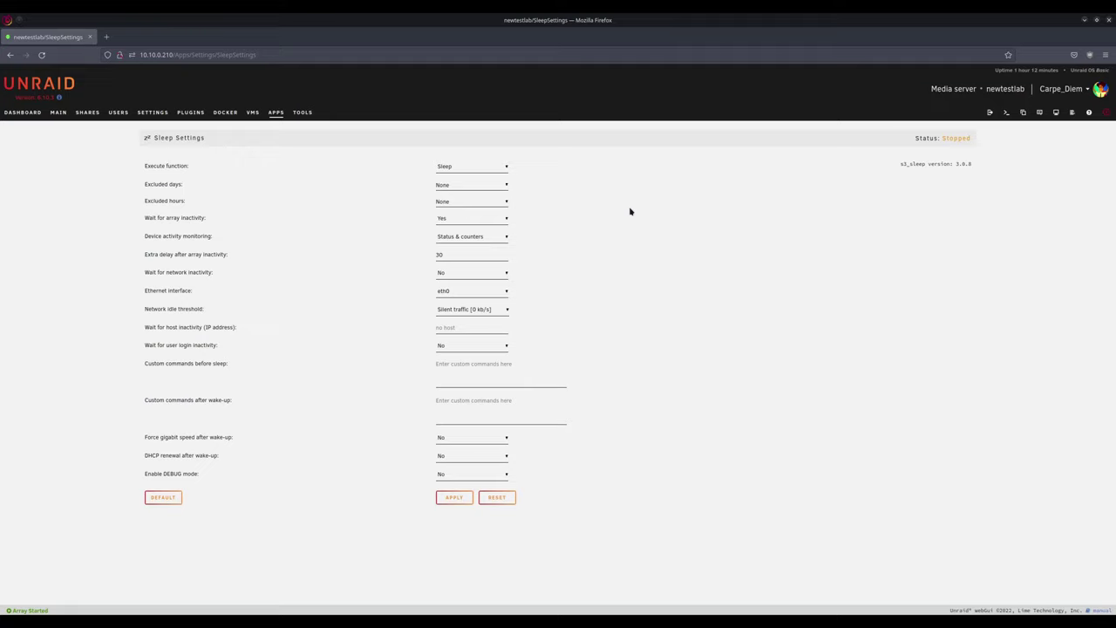
click(480, 167)
click(475, 201)
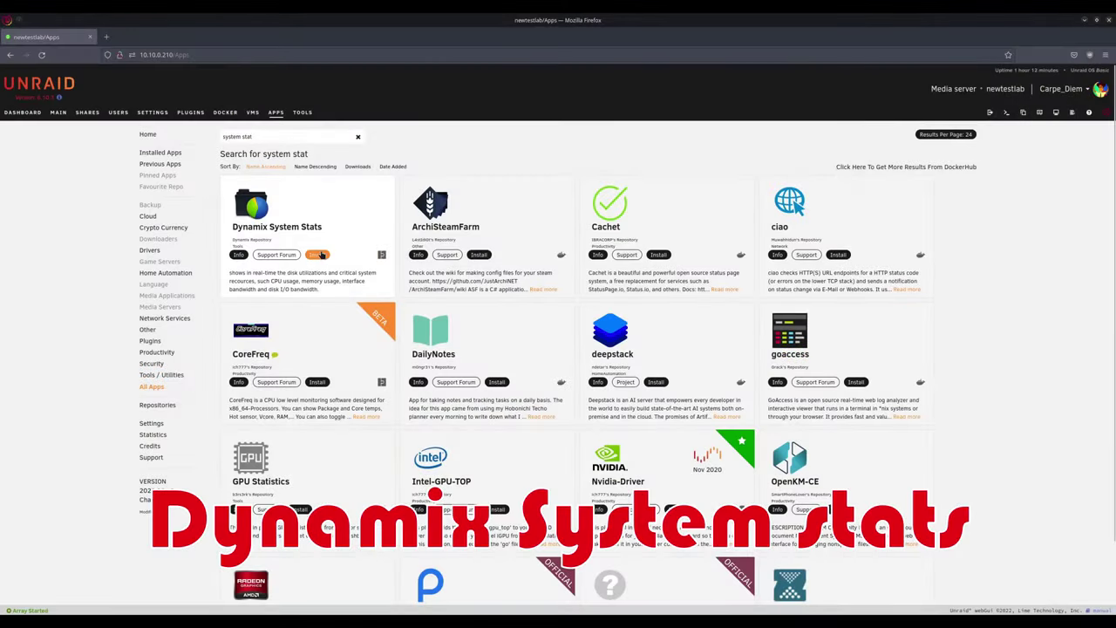
Step: Install Dynamix System Stats and view its Processor, Memory, Network and Storage charts
click(319, 254)
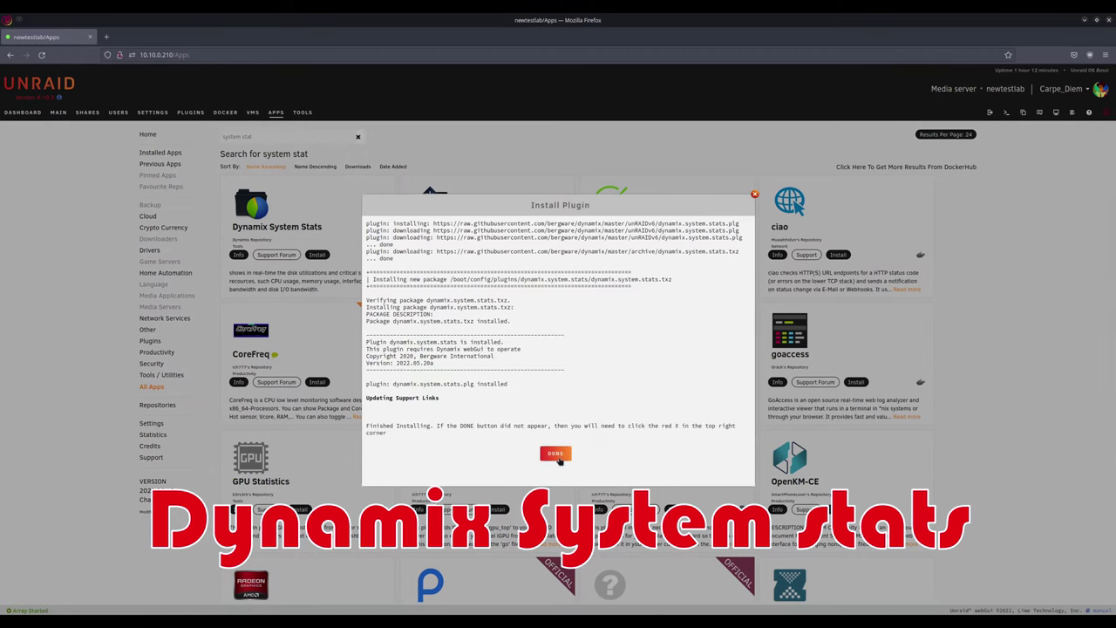
click(556, 454)
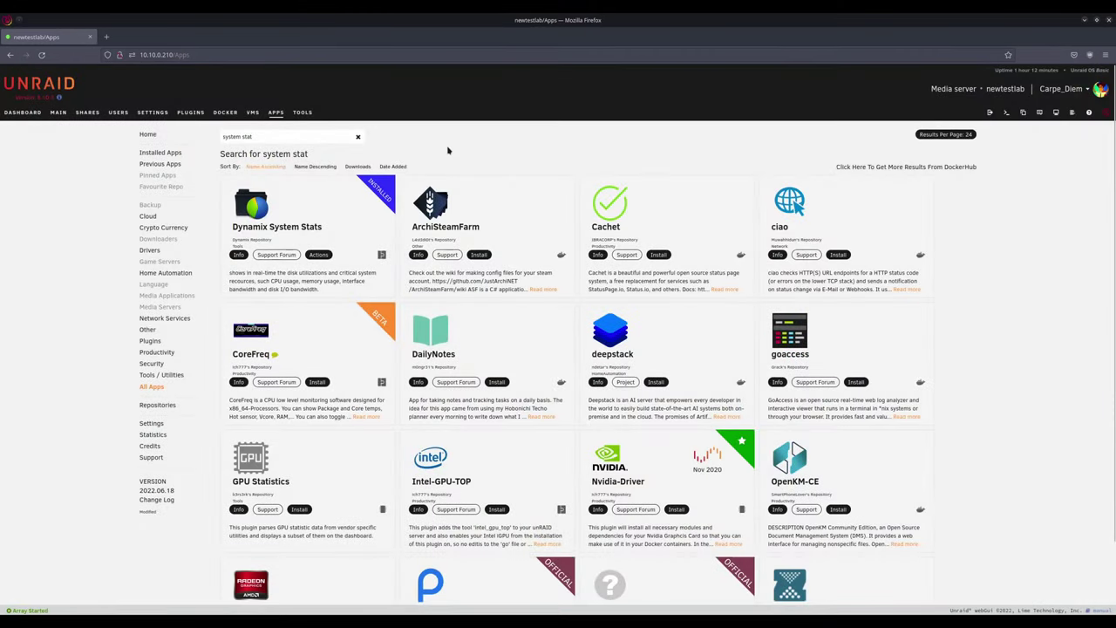
click(318, 255)
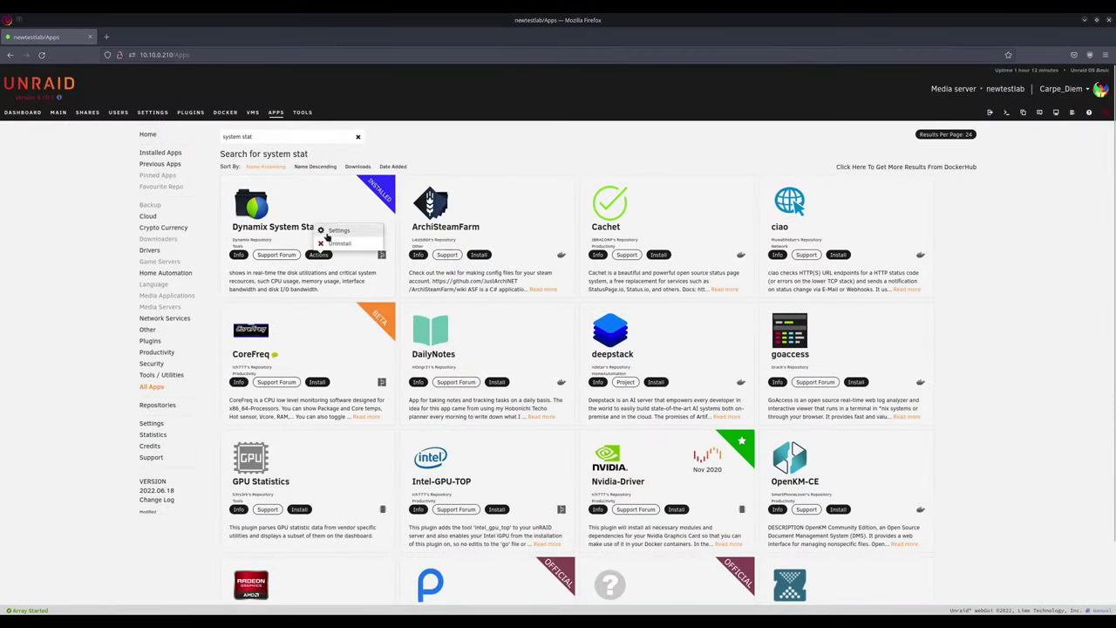
click(326, 236)
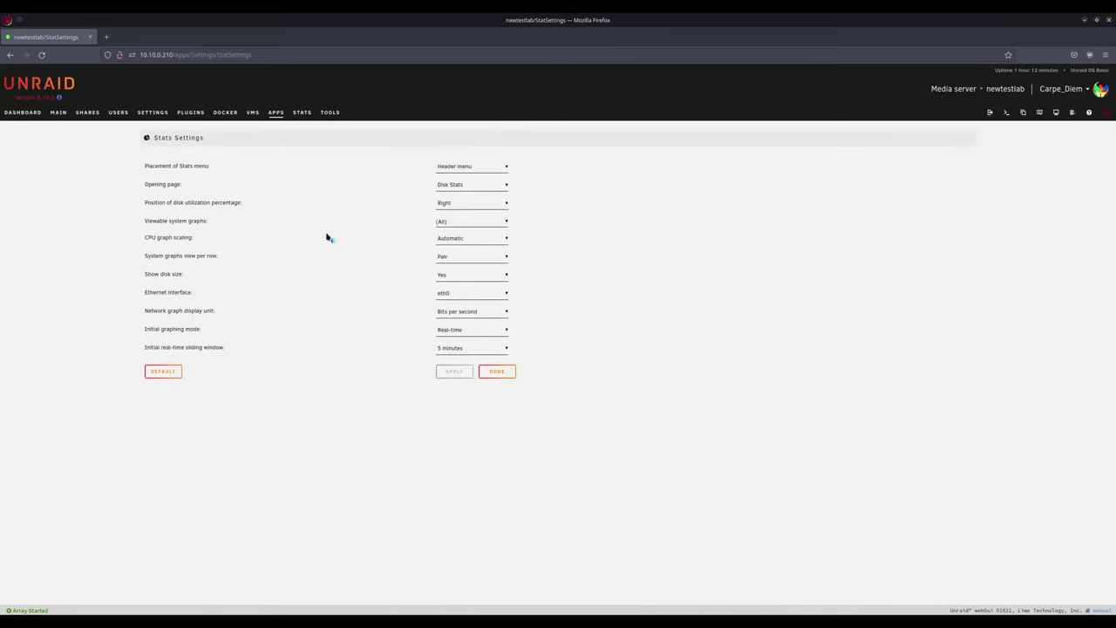
click(302, 113)
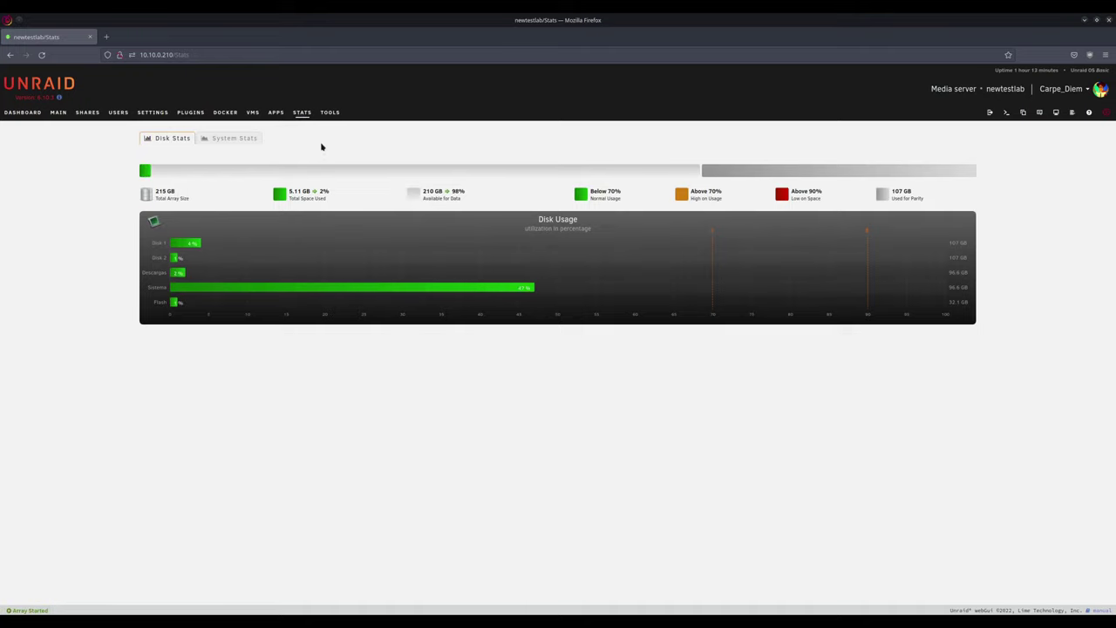
click(238, 139)
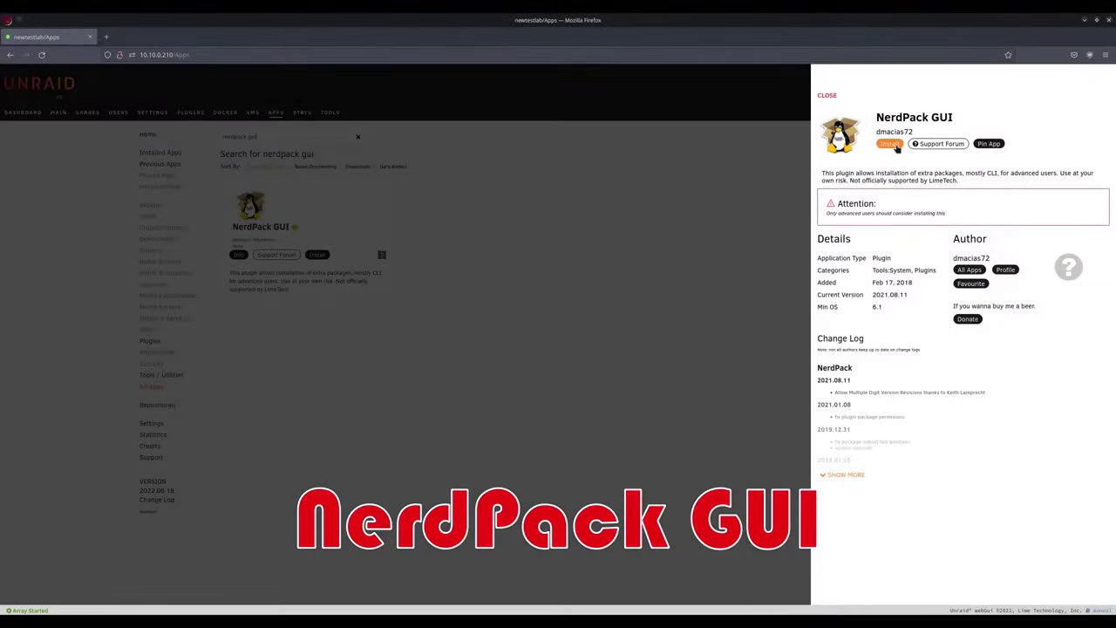
Step: Install the NerdPack GUI plugin and open its Nerd Pack package list from Actions > Settings
click(889, 143)
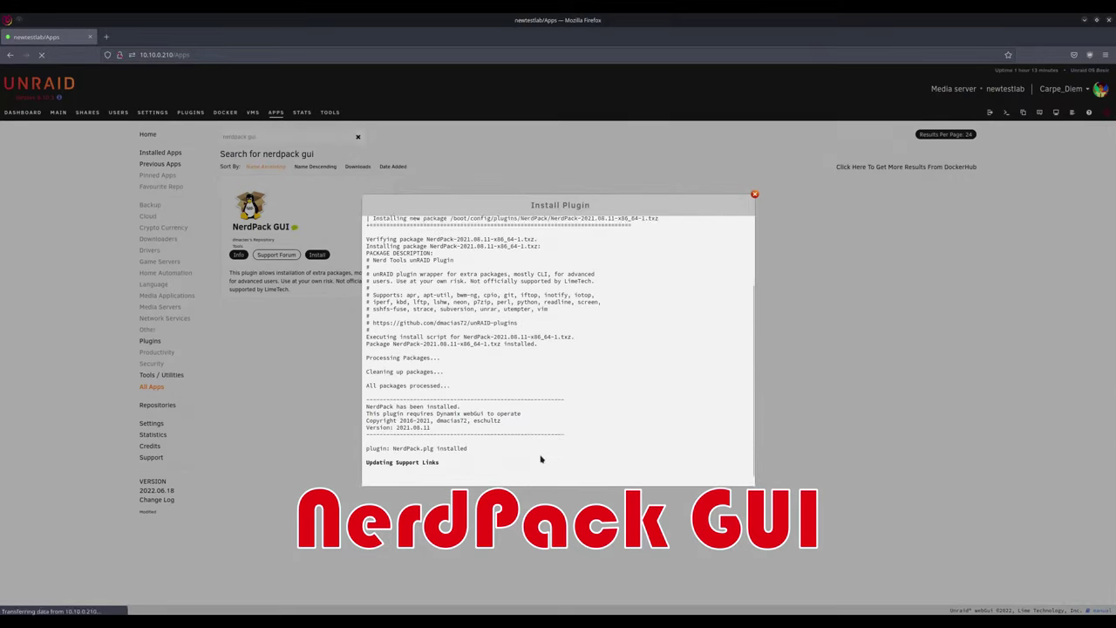
click(569, 462)
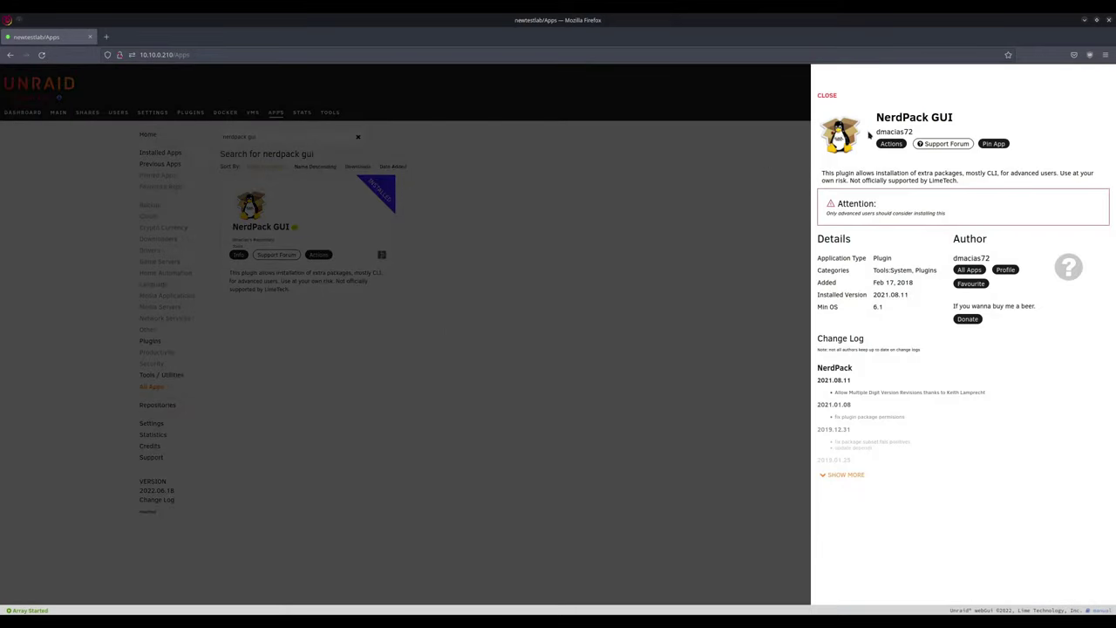
click(886, 144)
click(891, 116)
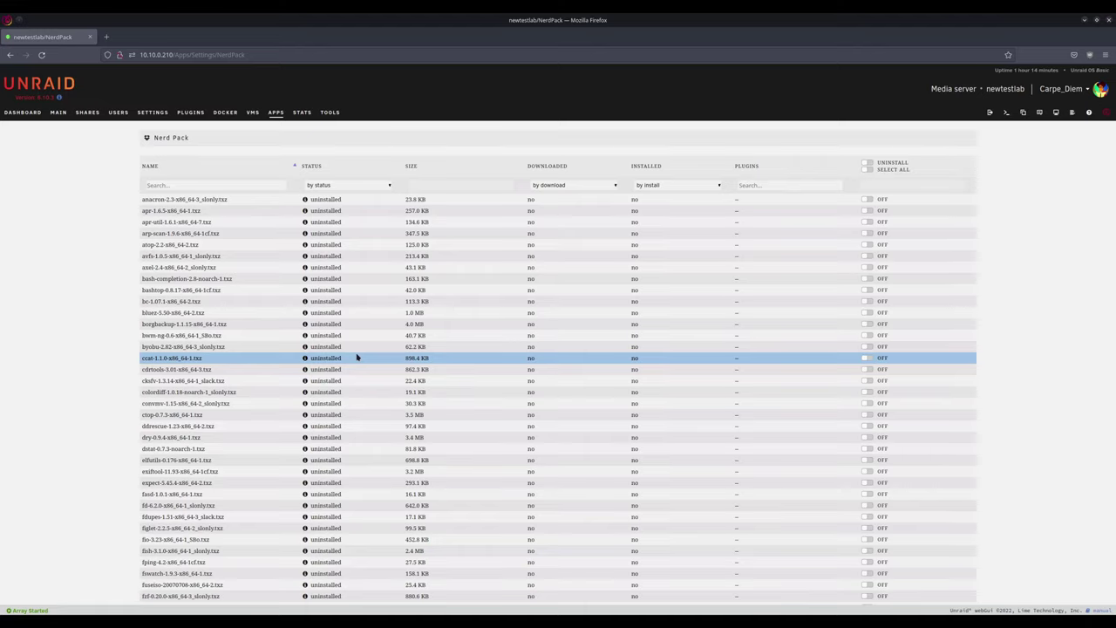
Step: Filter Nerd Pack for 'perl', mark the perl package and install it
click(206, 183)
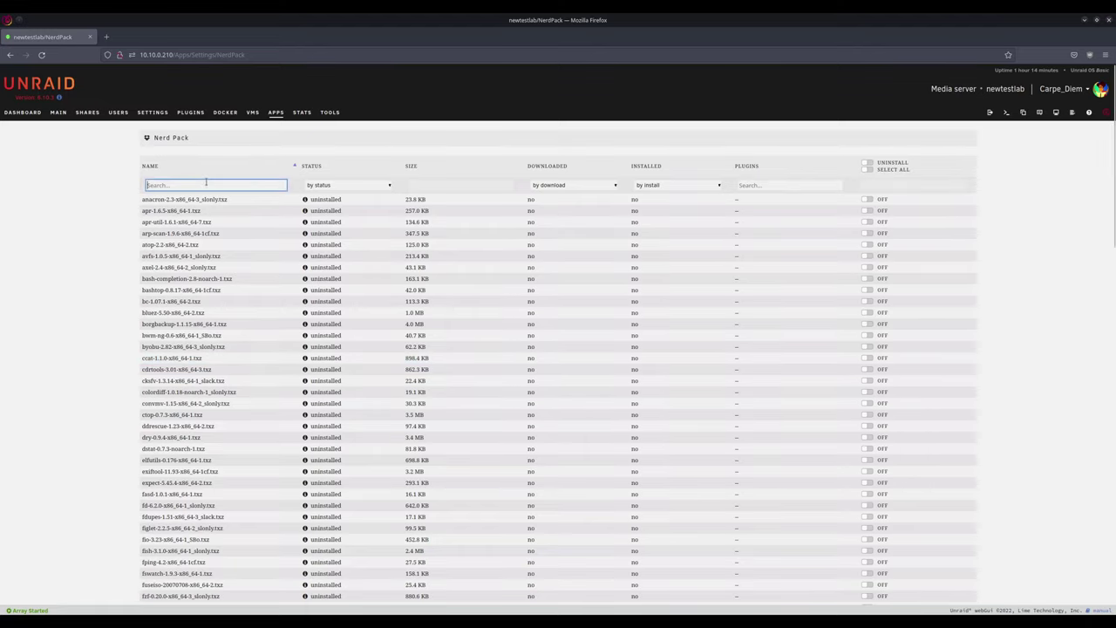
text(perl)
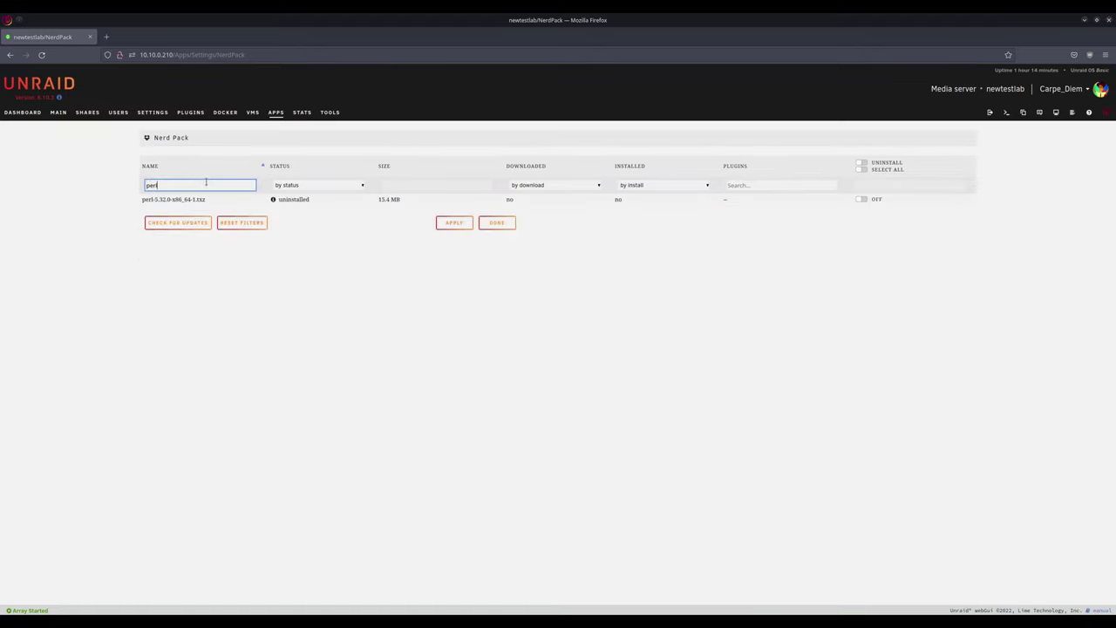
click(861, 200)
click(452, 224)
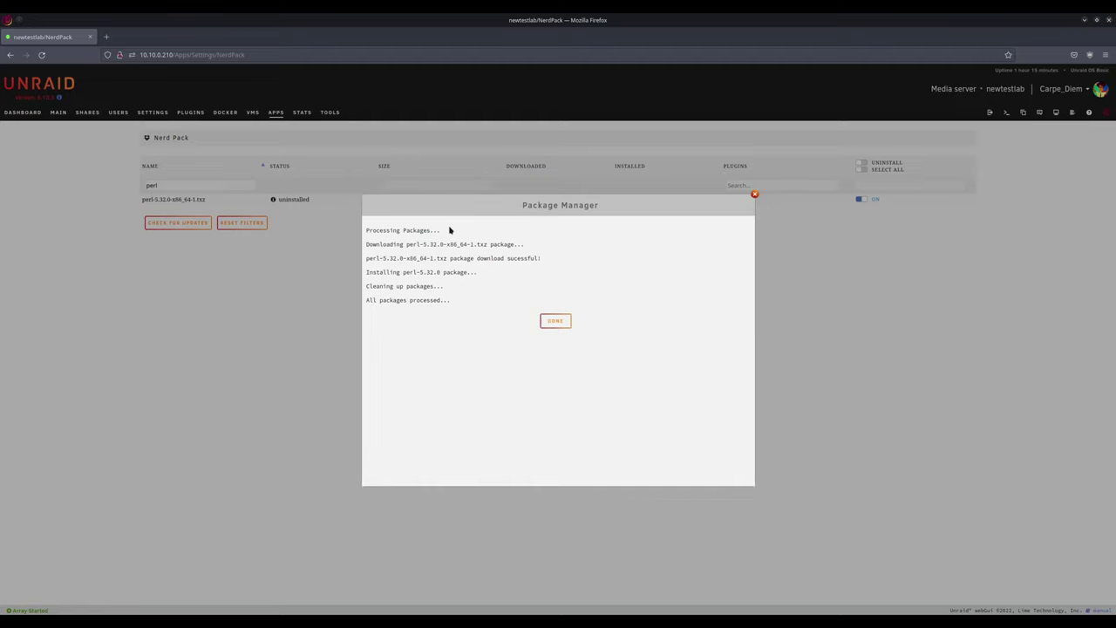
click(562, 321)
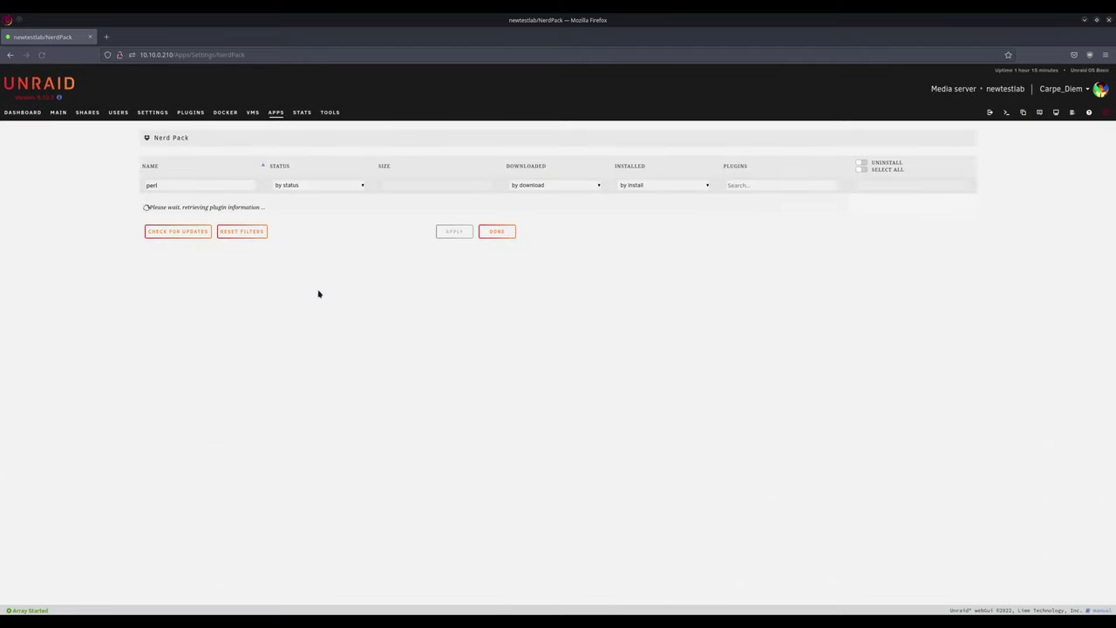
Step: Mark the ncdu, iperf3 and neofetch packages and apply to install them
double_click(164, 184)
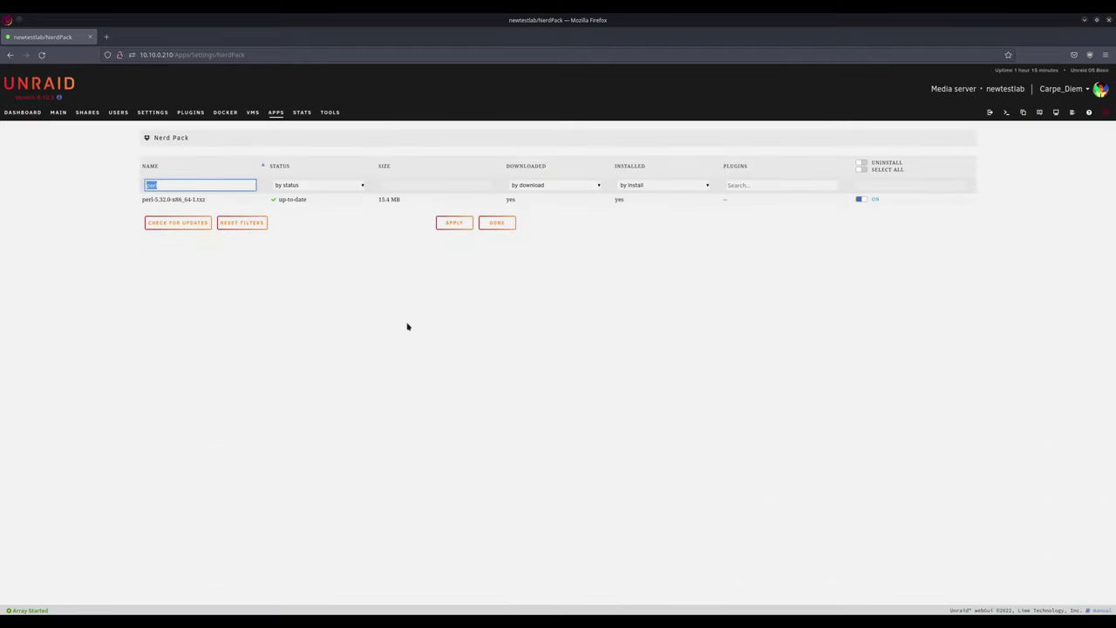
text(ncdu)
click(861, 199)
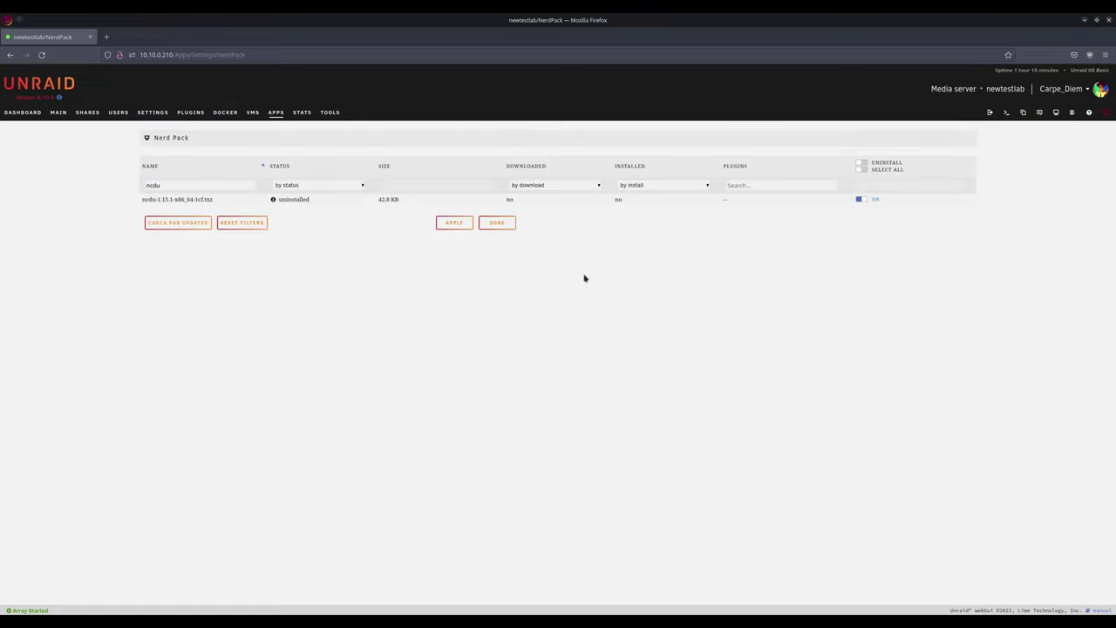
double_click(170, 185)
text(iperf3)
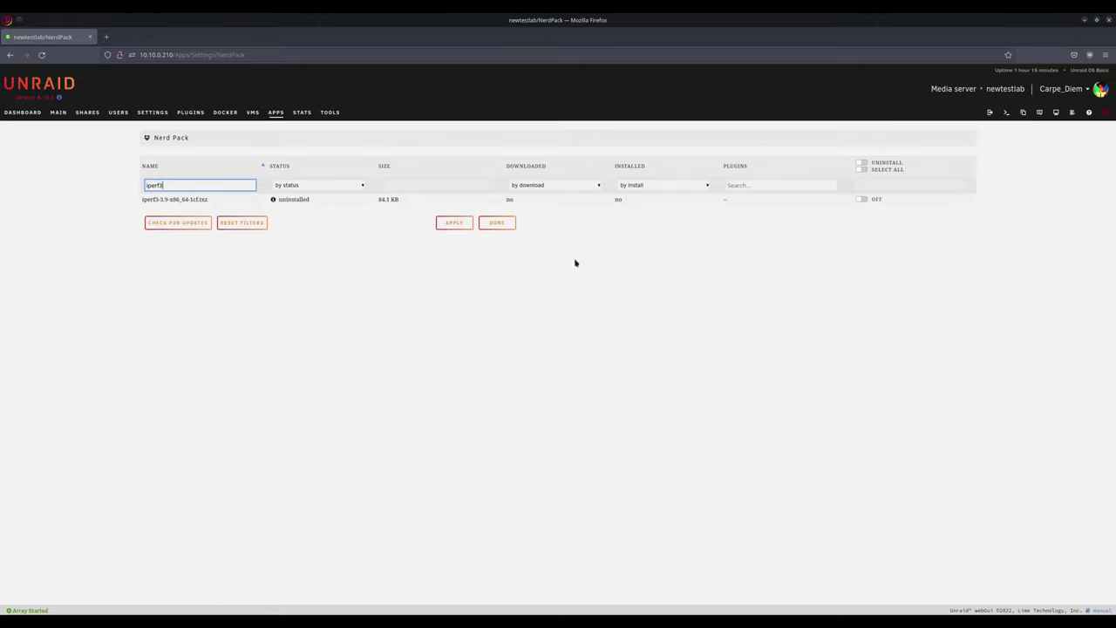
click(862, 199)
double_click(191, 185)
text(neofetch)
click(861, 199)
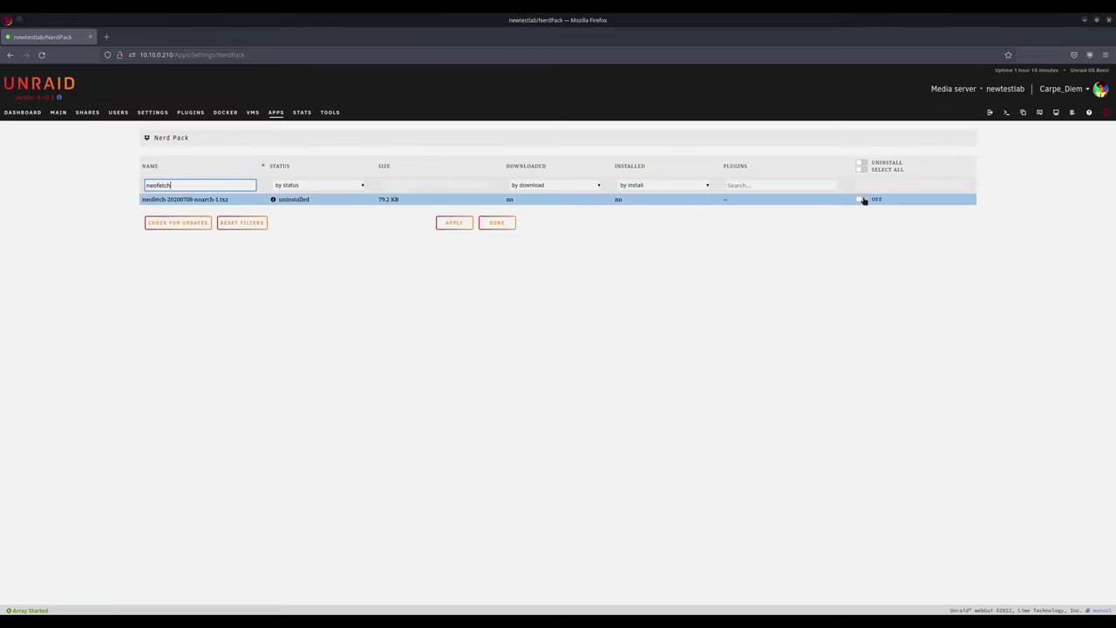
click(445, 222)
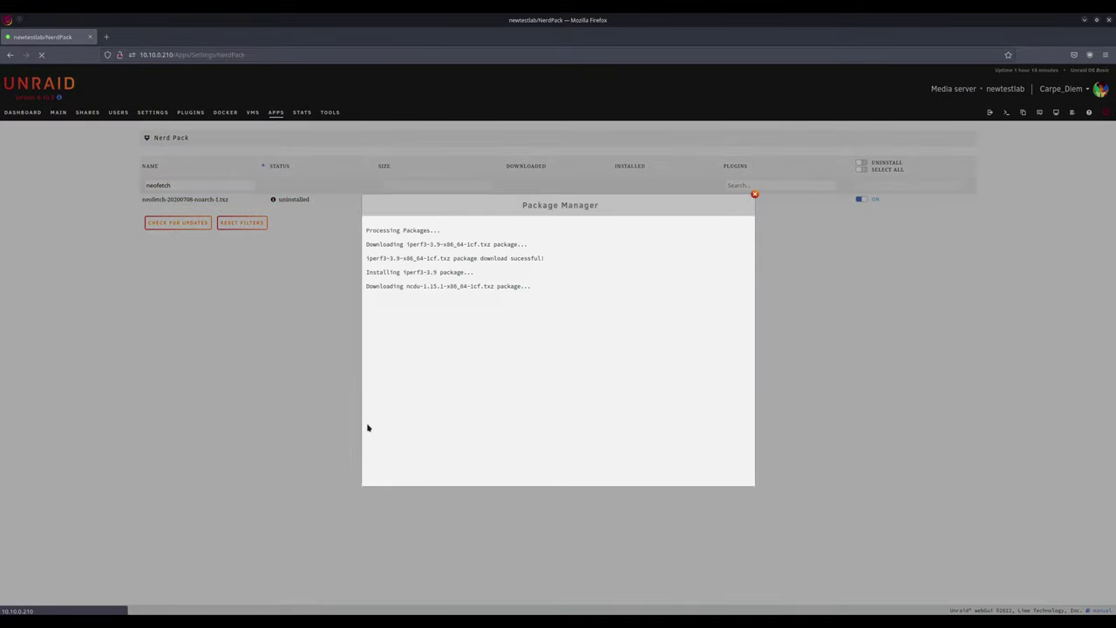
click(549, 420)
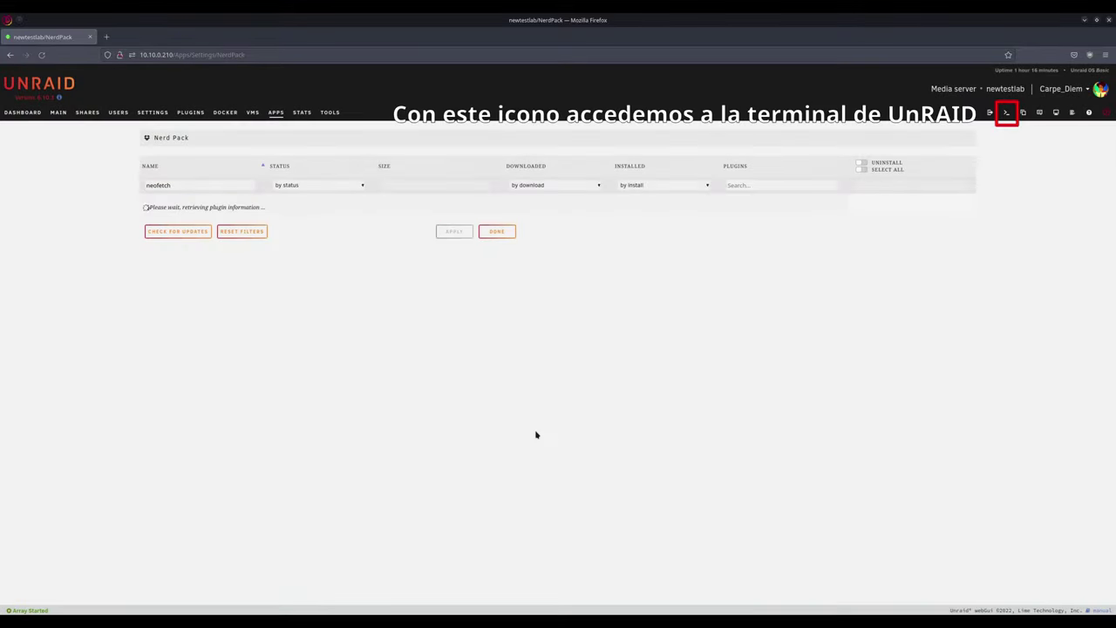
Step: In a root terminal, run ncdu in /mnt/user and browse the system/docker folder size
click(1007, 114)
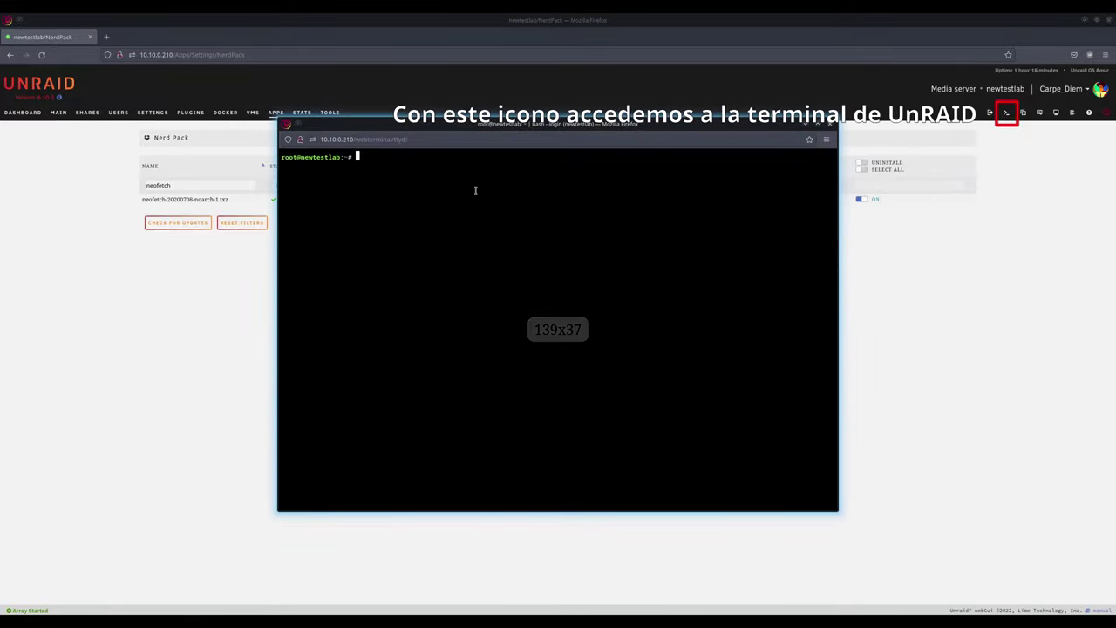
text(cd /mnt/user)
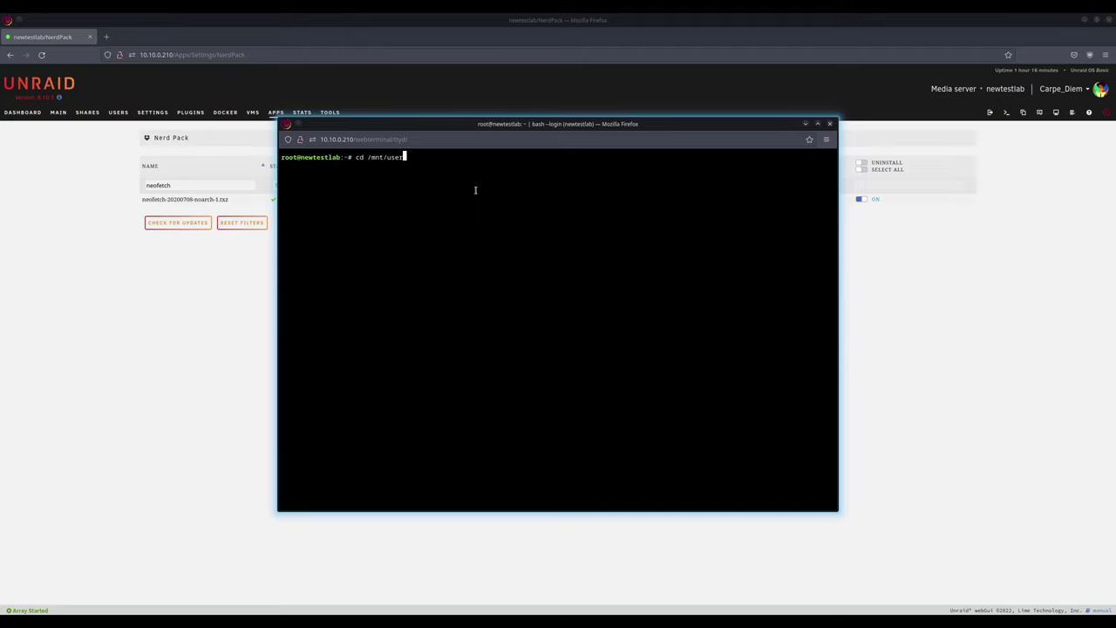
key(Return)
text(ncdu)
key(Return)
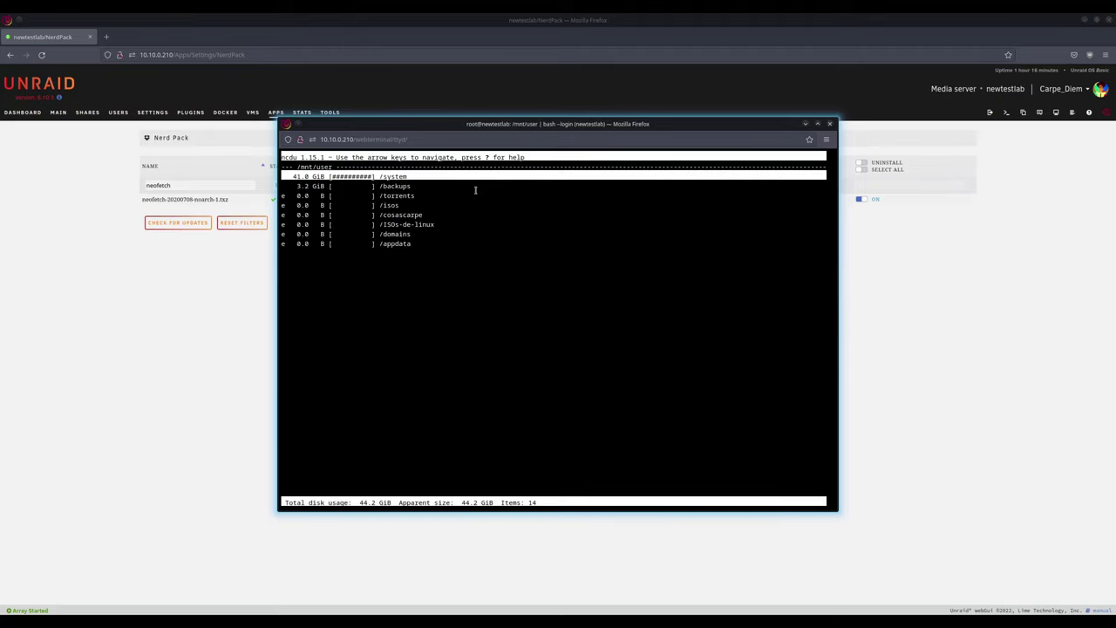
key(Return)
key(Down)
key(Return)
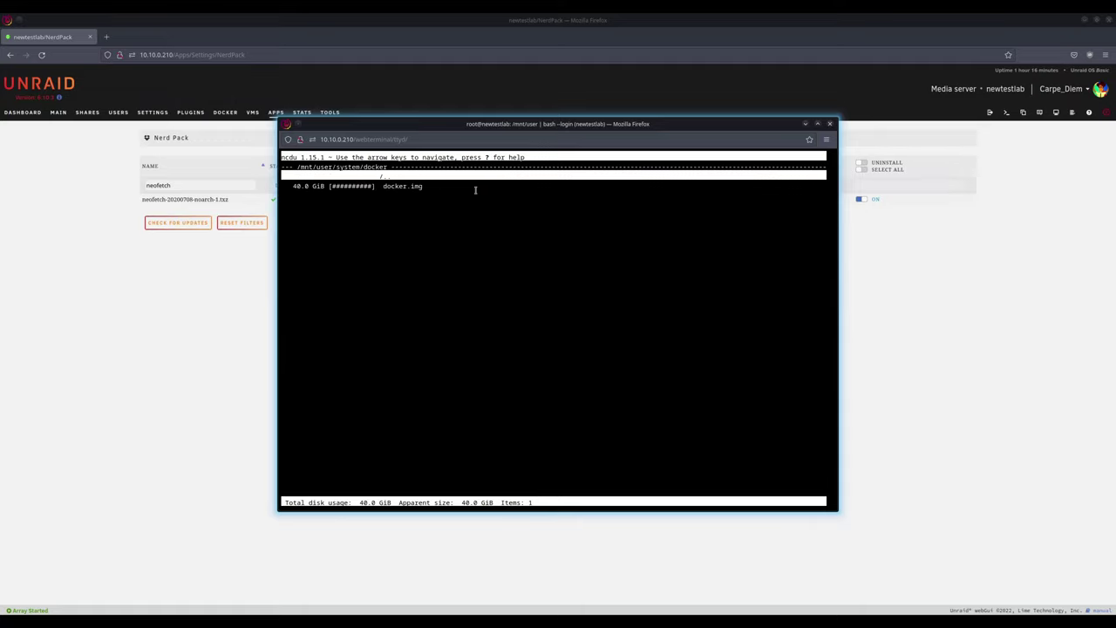
key(Left)
key(Left)
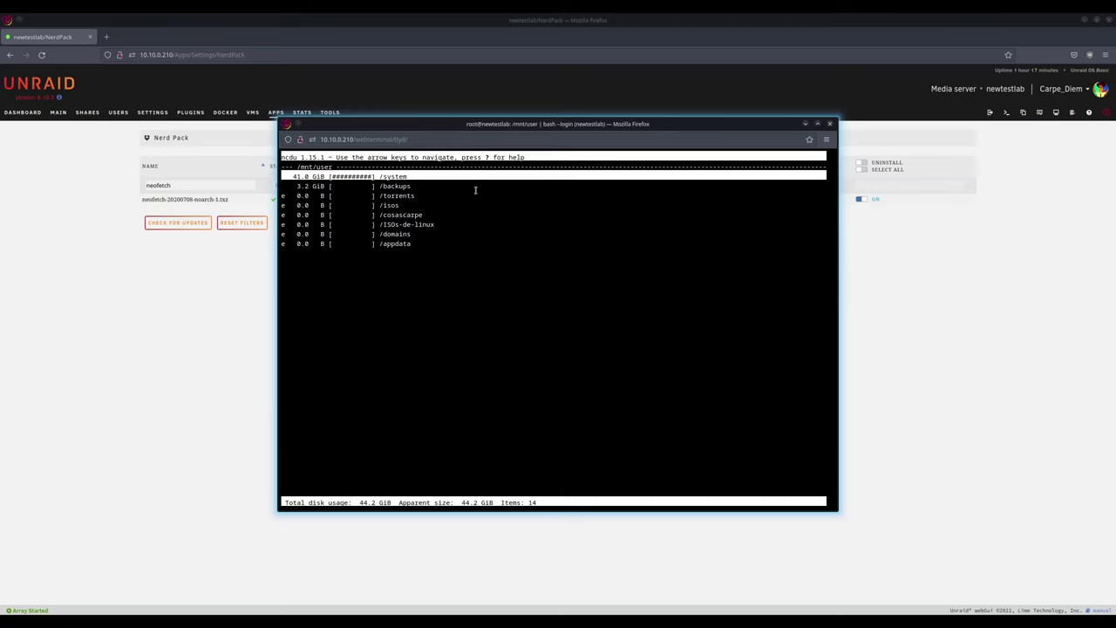
Step: Quit ncdu, then run iperf3 for its help and neofetch for system info
text(qiperf)
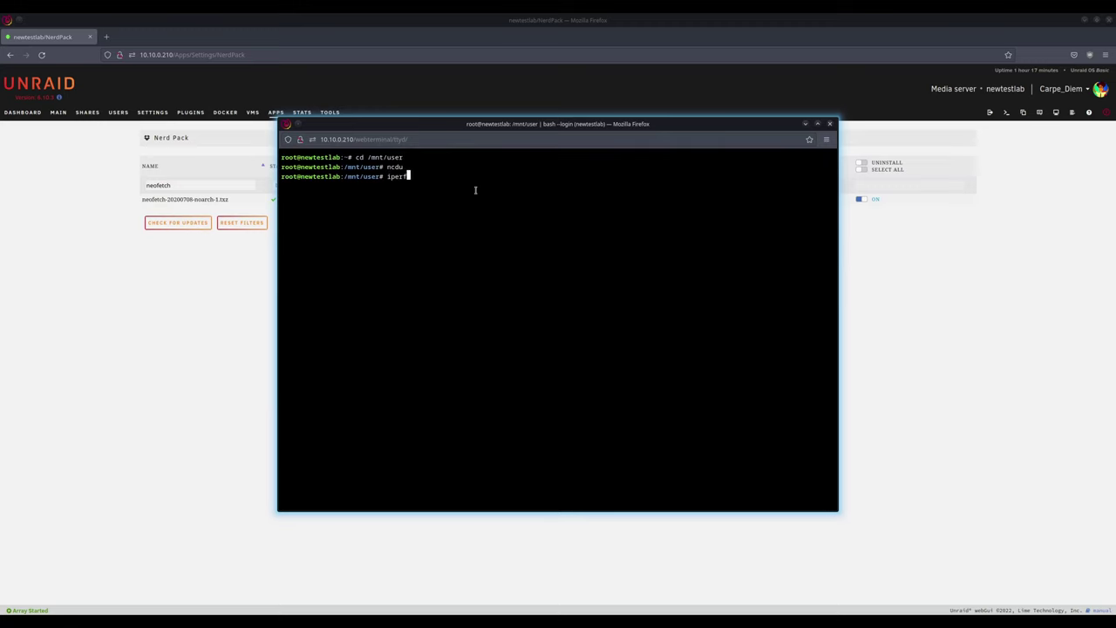
text(3)
key(Return)
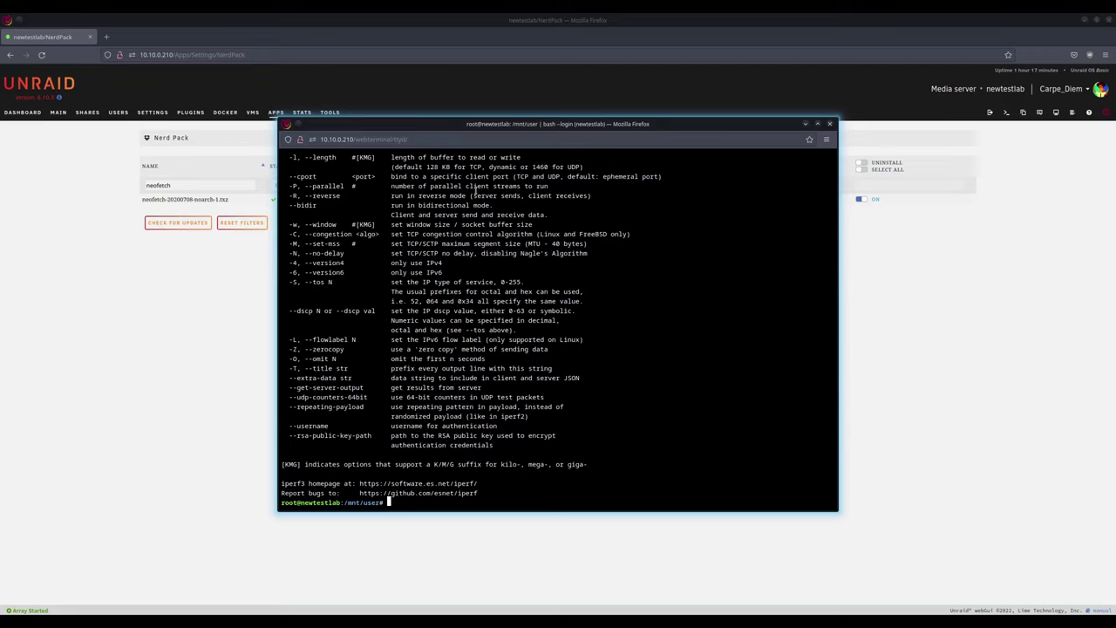
text(neofetch)
key(Return)
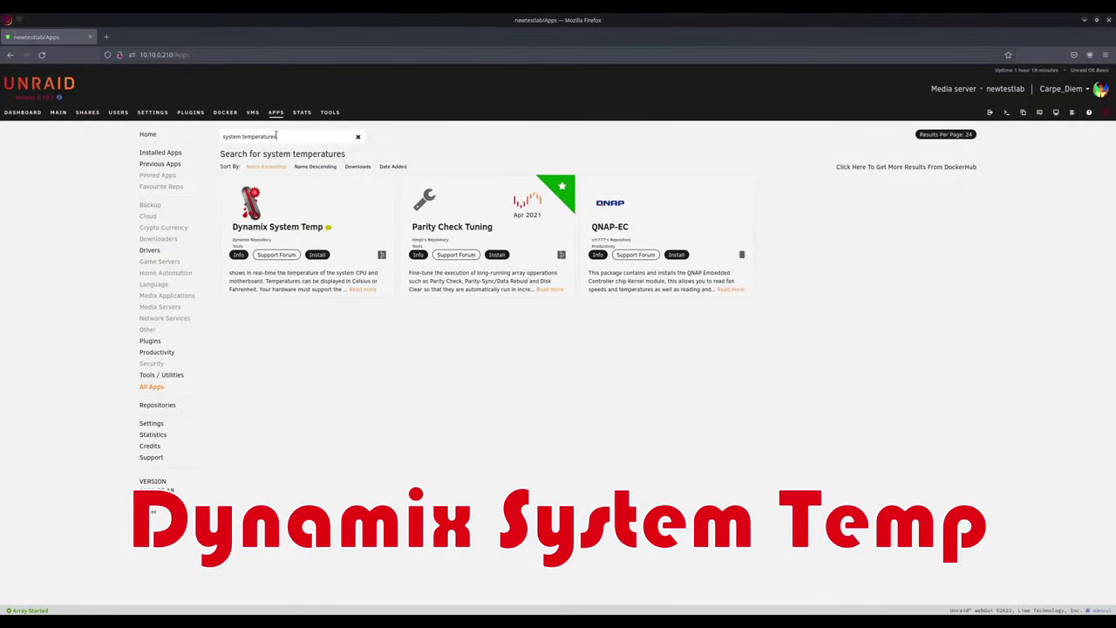
Step: Install Dynamix System Temp, accept the hardware warning, and open its System Temp settings
click(316, 255)
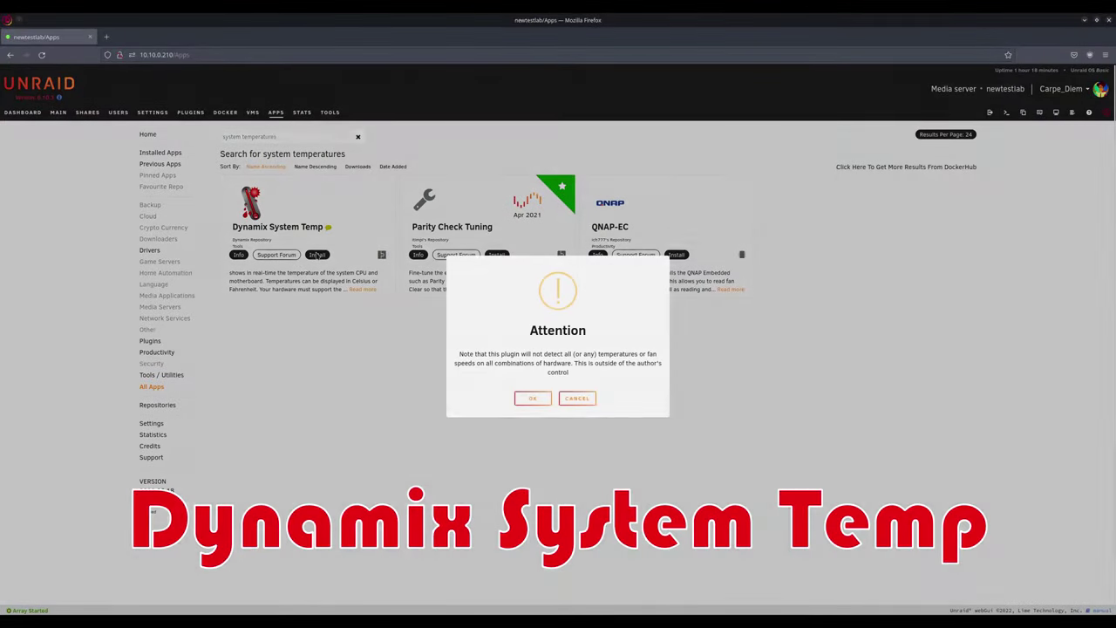
click(531, 398)
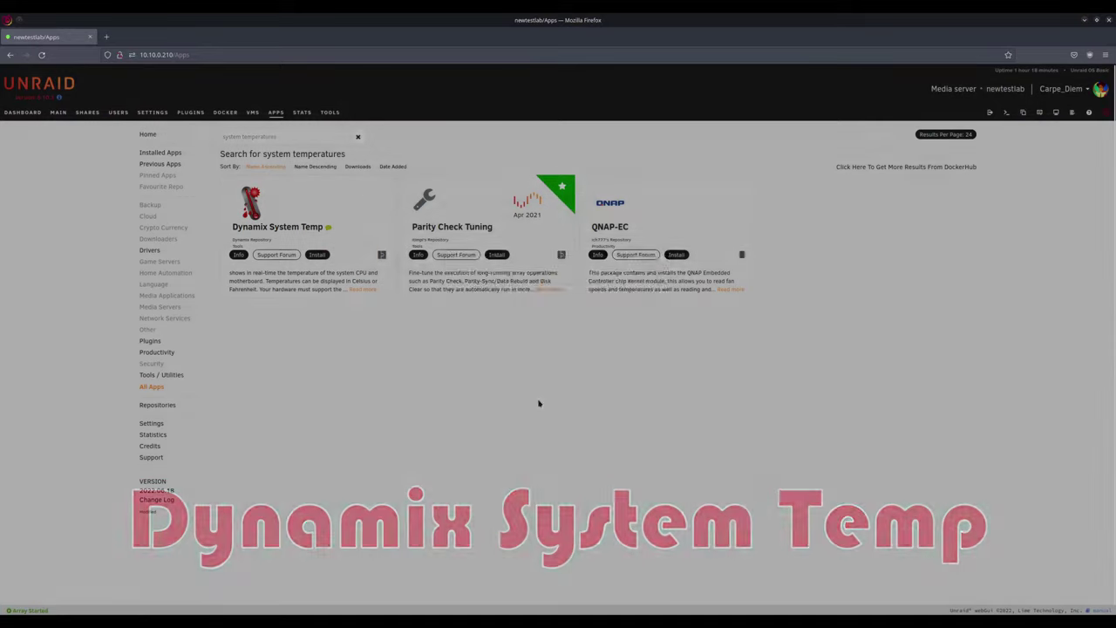
click(554, 459)
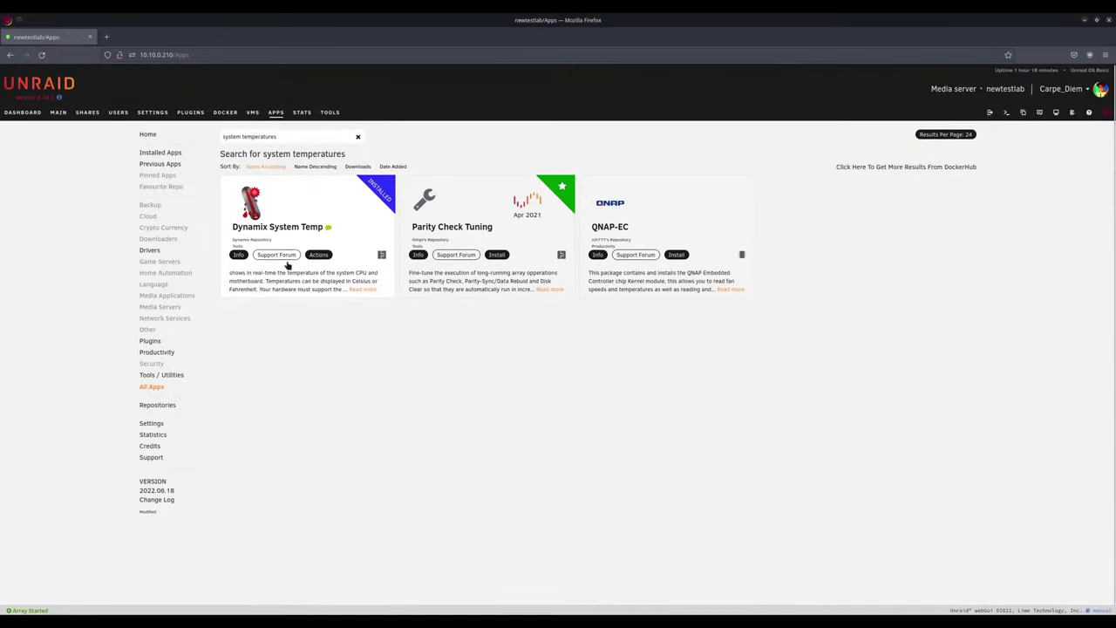
click(319, 254)
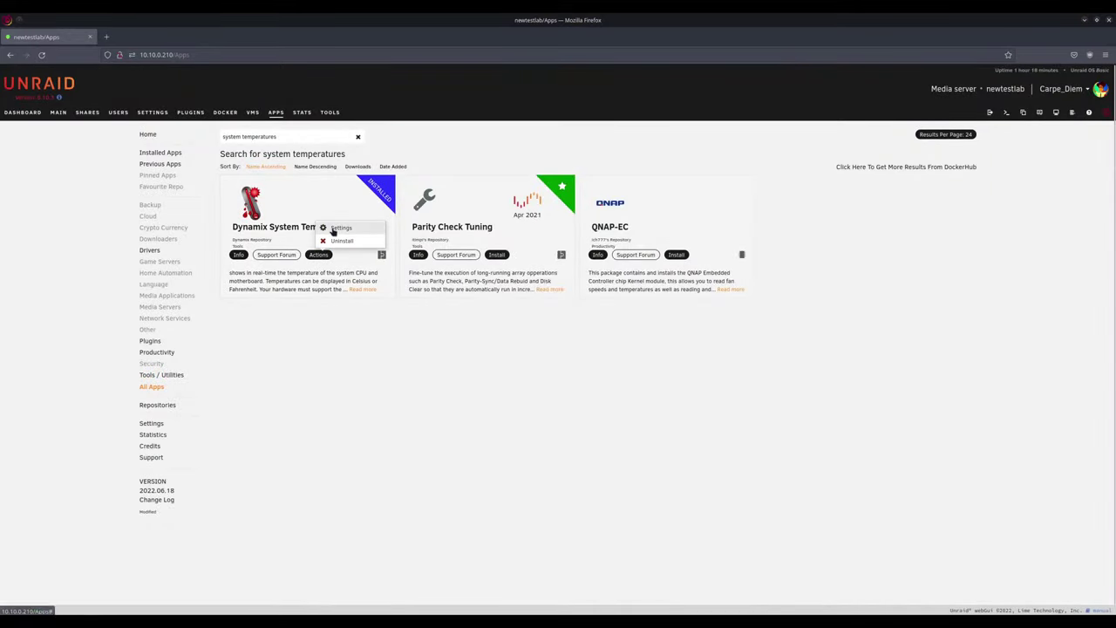
click(324, 231)
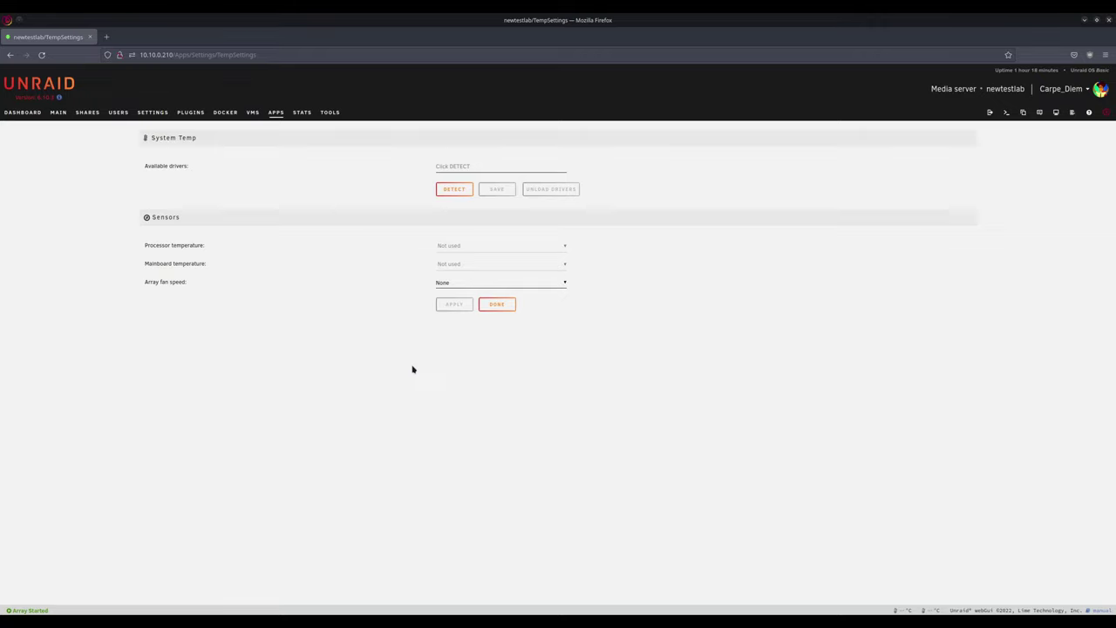
Step: Detect temperature sensor drivers and leave the Array fan speed set to None
click(453, 190)
click(550, 287)
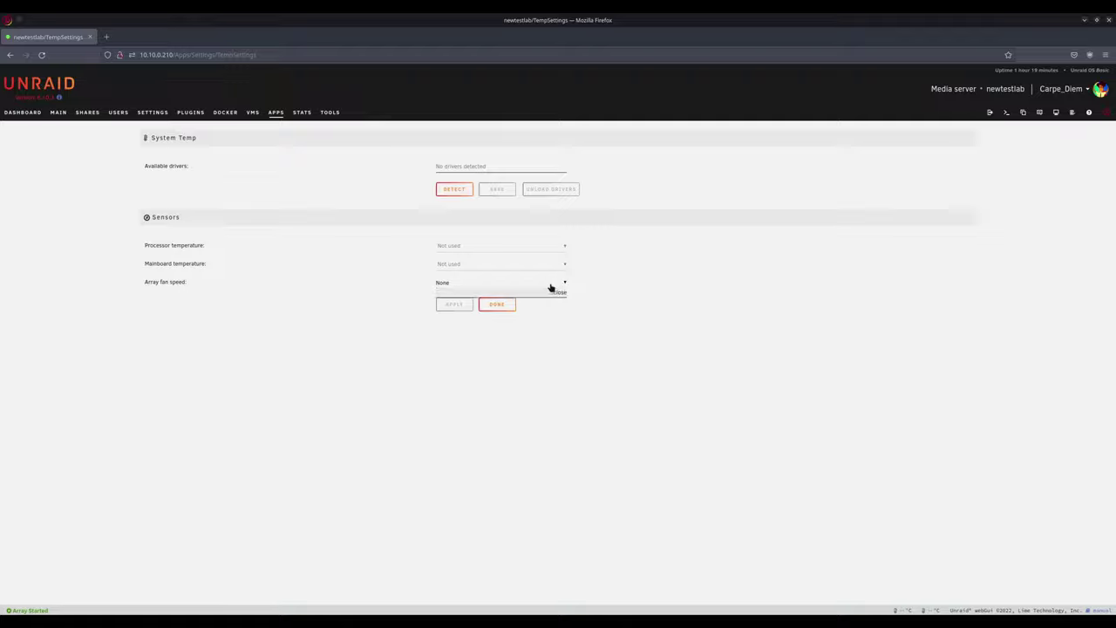
click(553, 287)
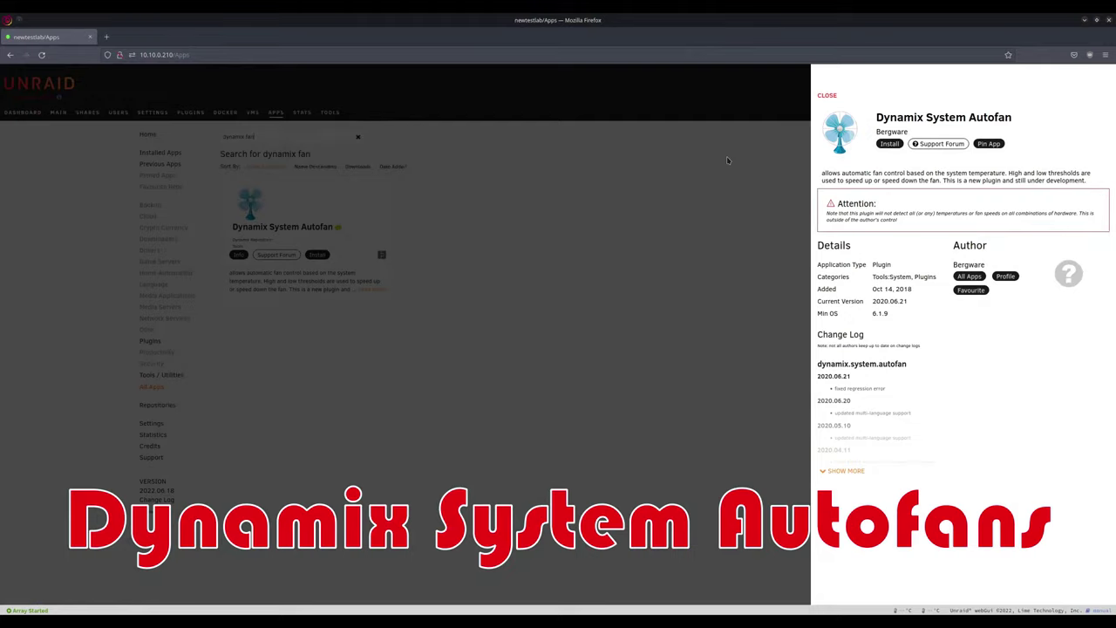
Step: Install Dynamix System Autofan and open its Fan Auto Control settings page
click(889, 143)
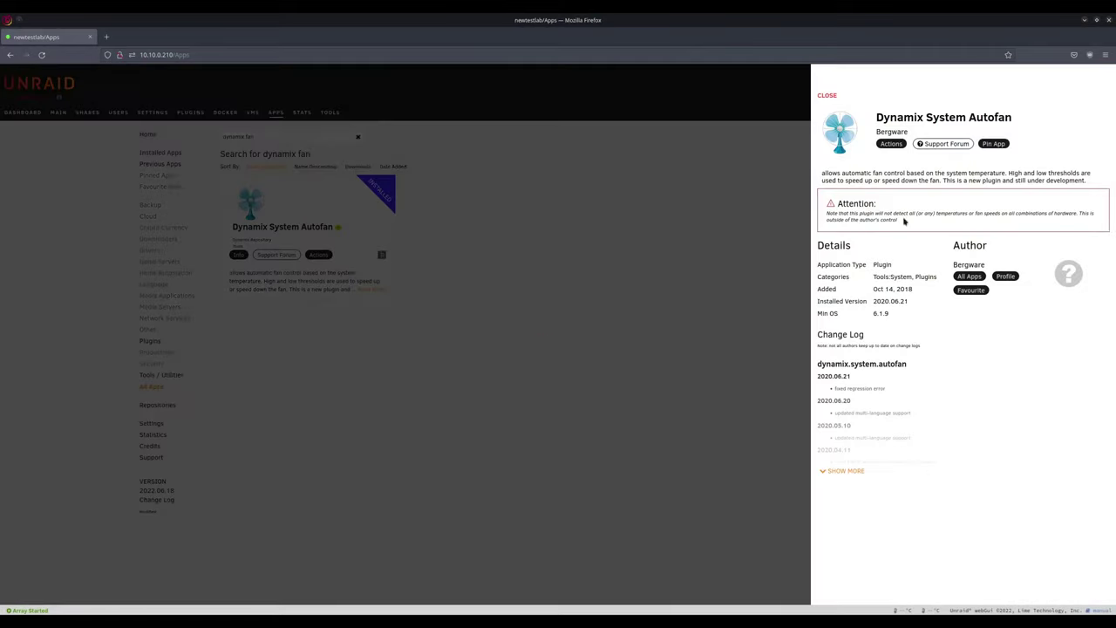
click(824, 96)
click(318, 253)
click(340, 229)
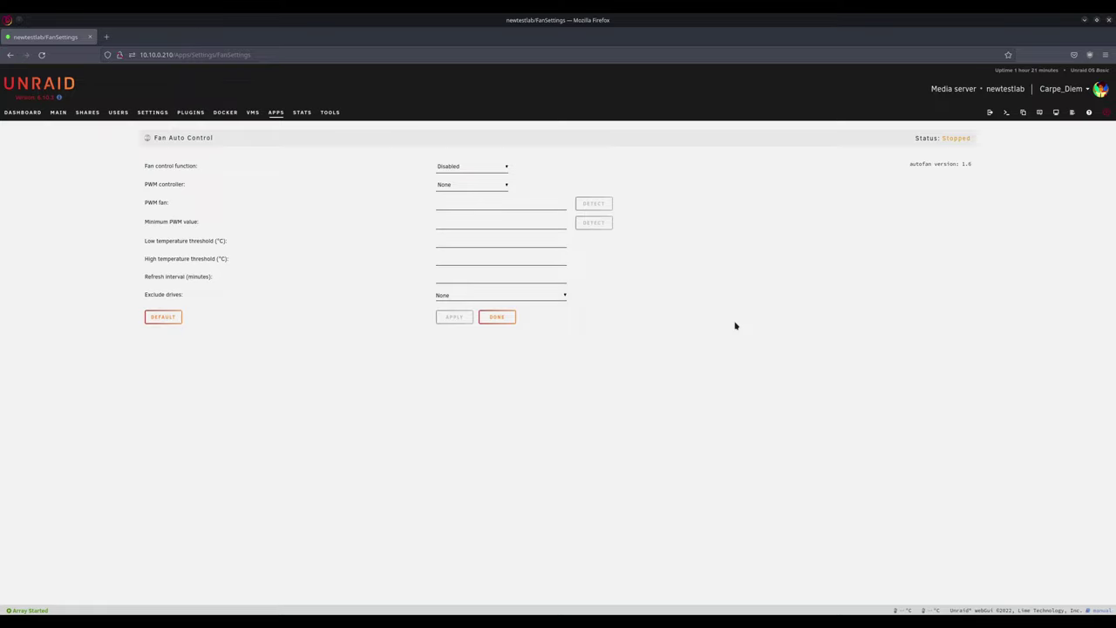
Step: Find 'cache dirs' in Apps, install Dynamix Cache Dirs, and open its Folder Caching settings
click(276, 112)
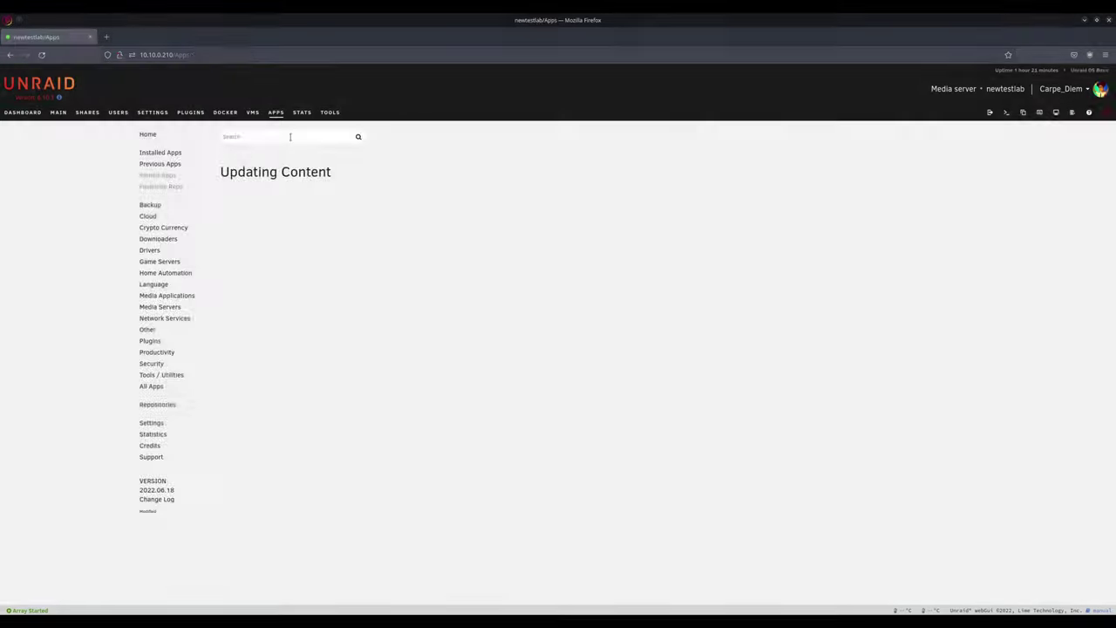
text(cache dirs)
key(Return)
click(889, 143)
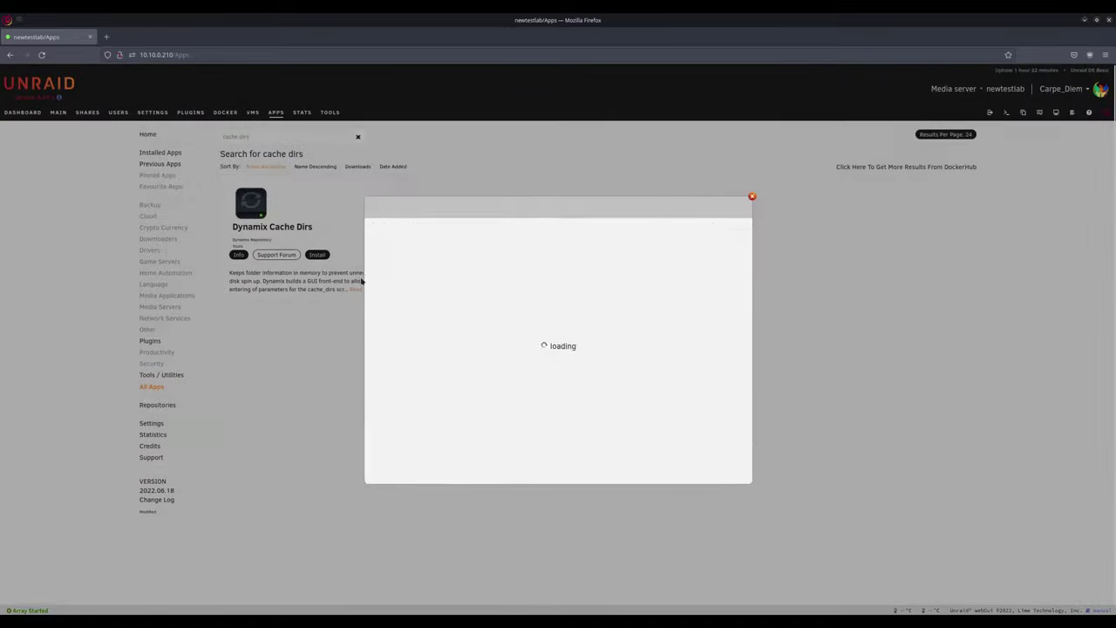
click(555, 459)
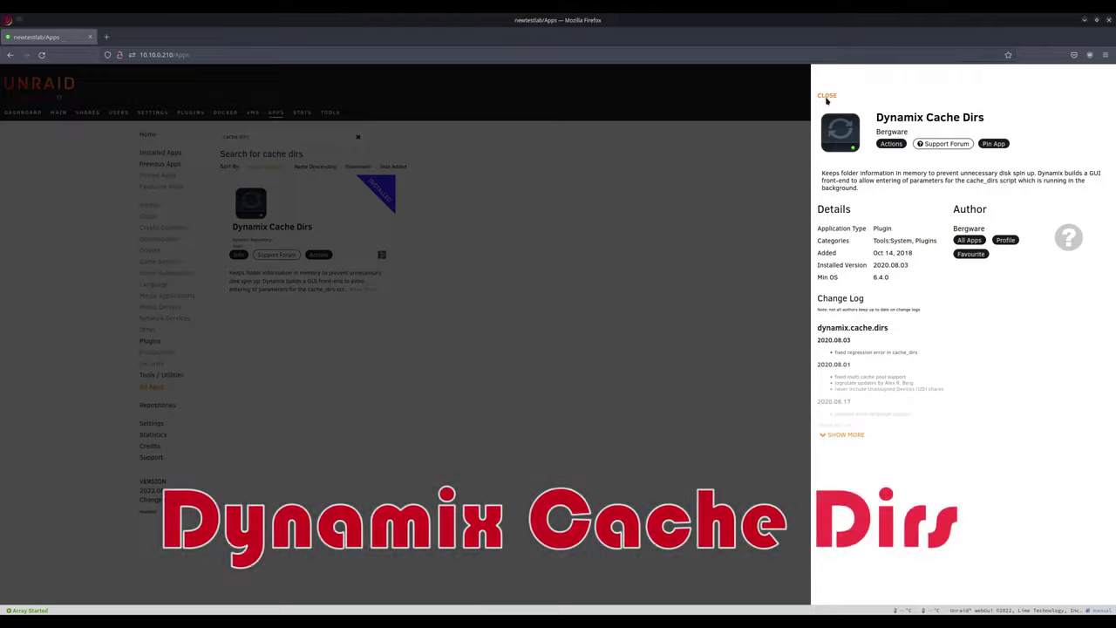
click(429, 345)
click(319, 253)
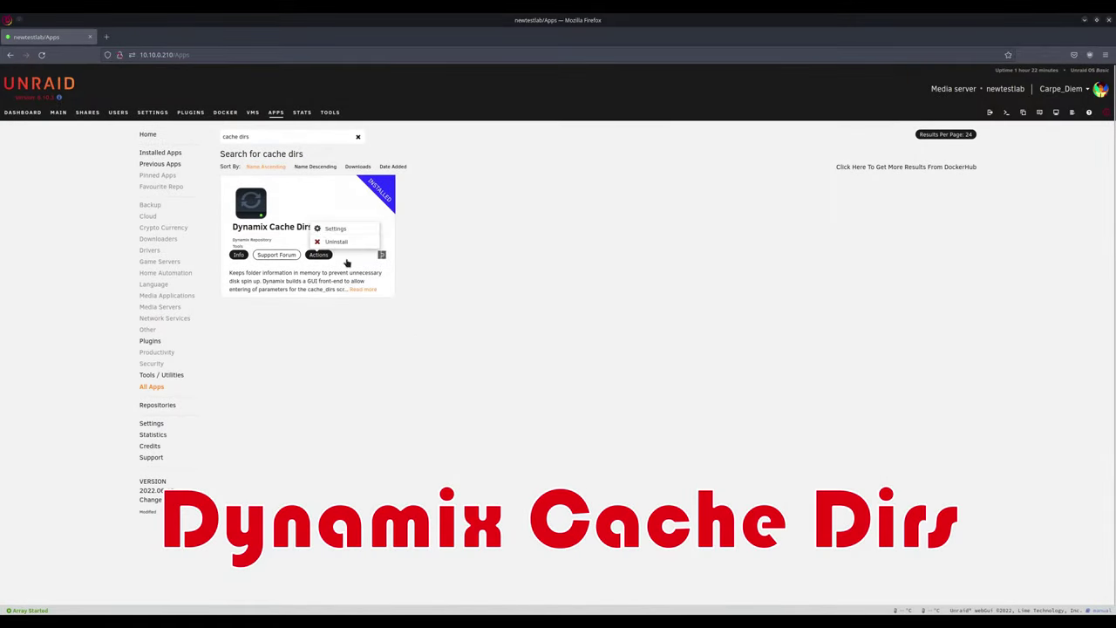
click(326, 230)
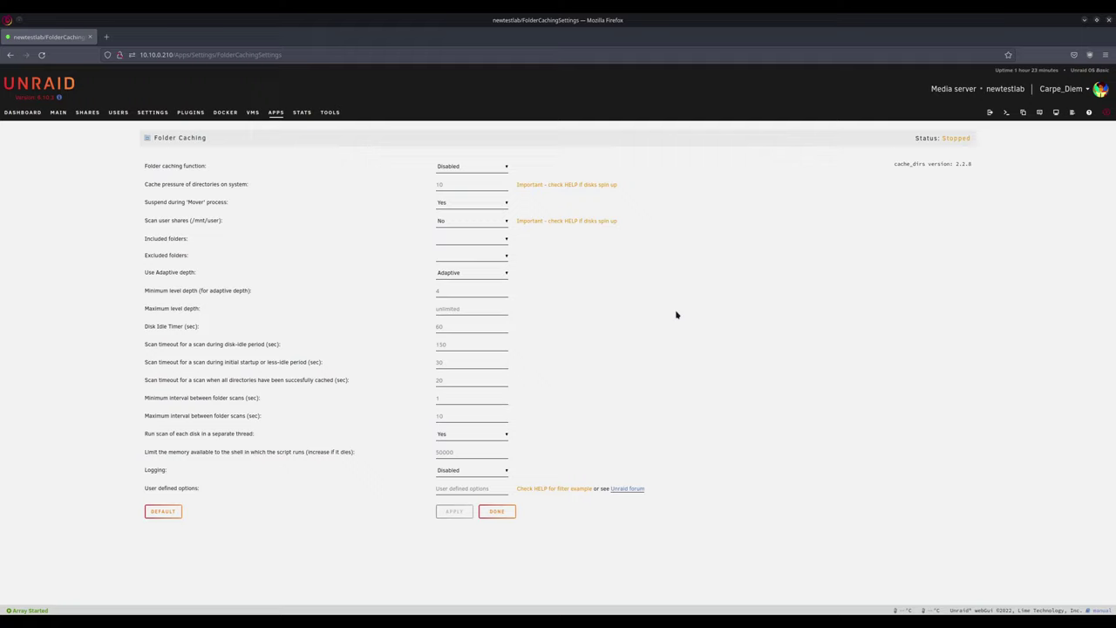
Step: Set the folder caching function to Enabled and apply it
click(482, 165)
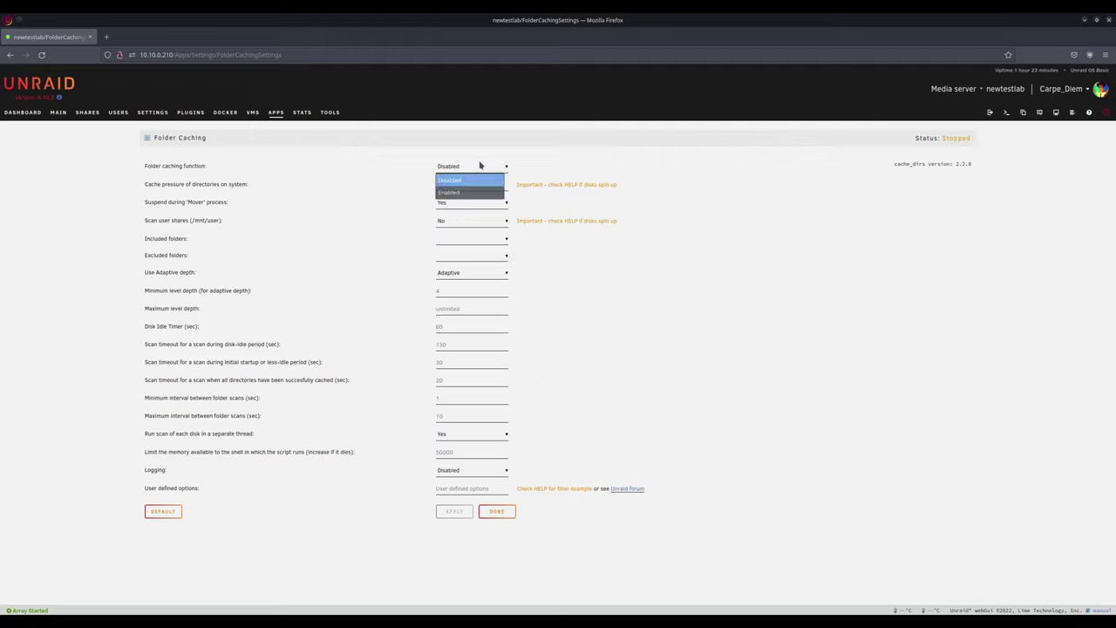
click(448, 192)
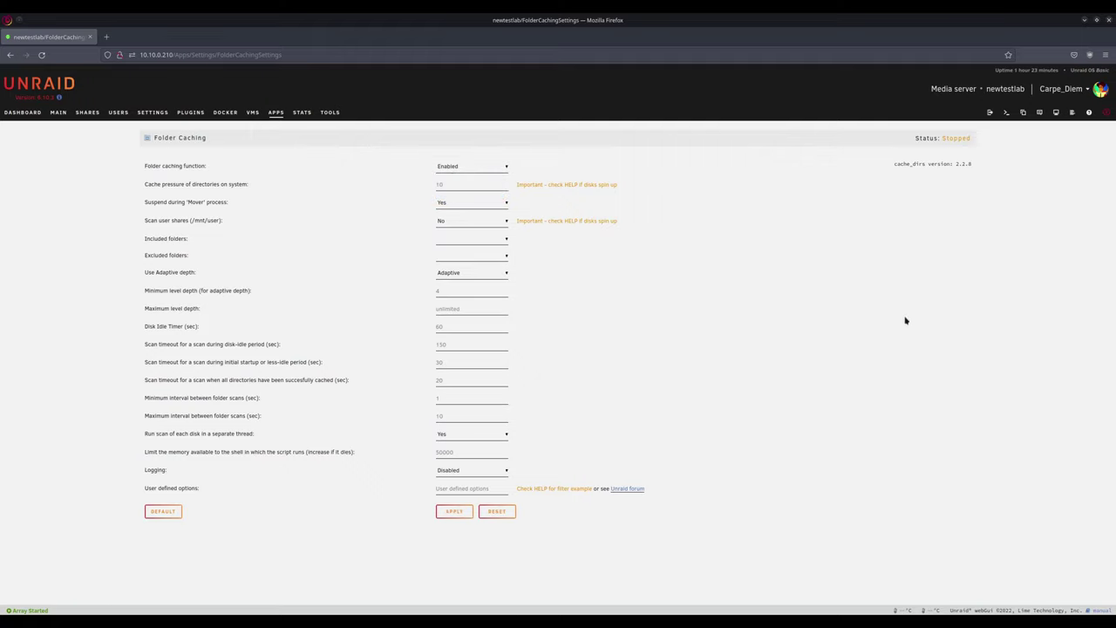
click(458, 514)
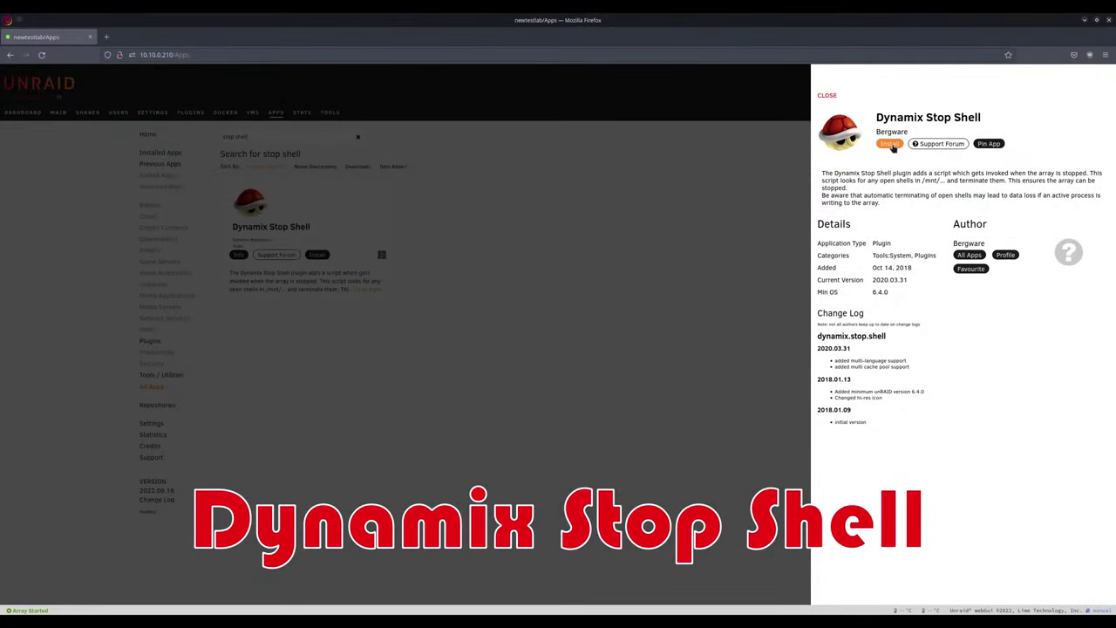
Step: Install the Dynamix Stop Shell plugin and close its details panel
click(889, 144)
click(553, 380)
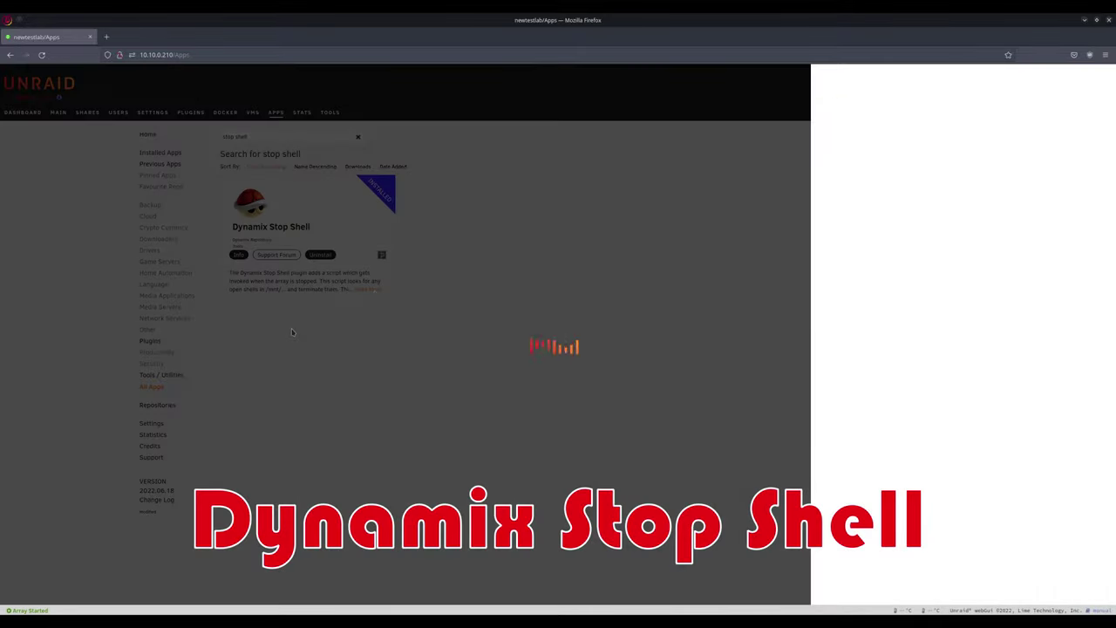
click(514, 265)
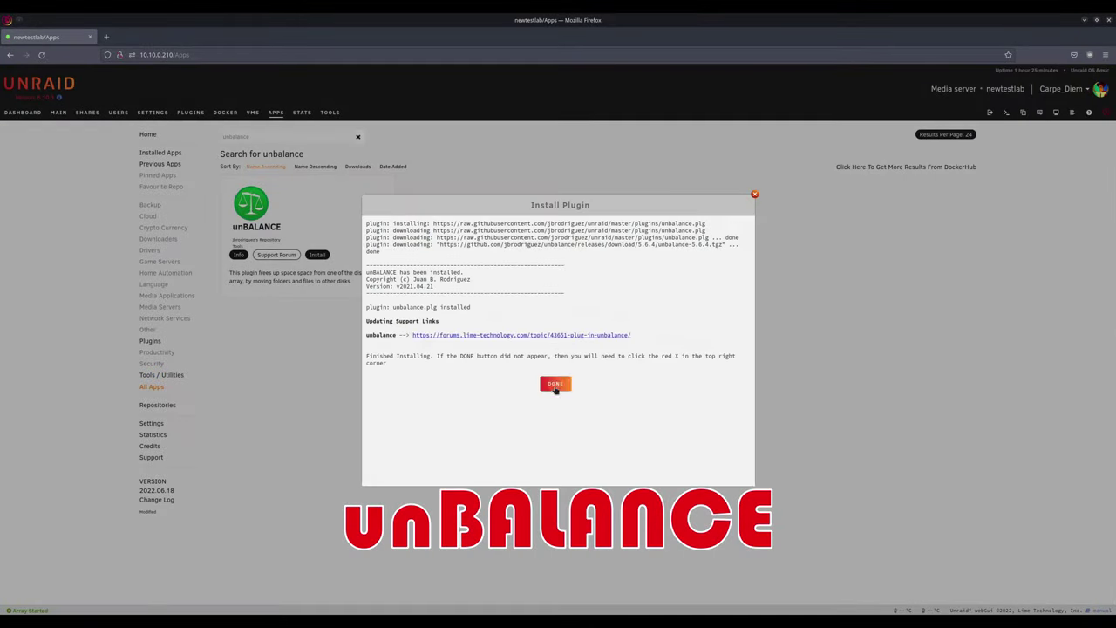
Step: In unBALANCE settings, set Enable unBALANCE Server to Yes and apply
click(555, 385)
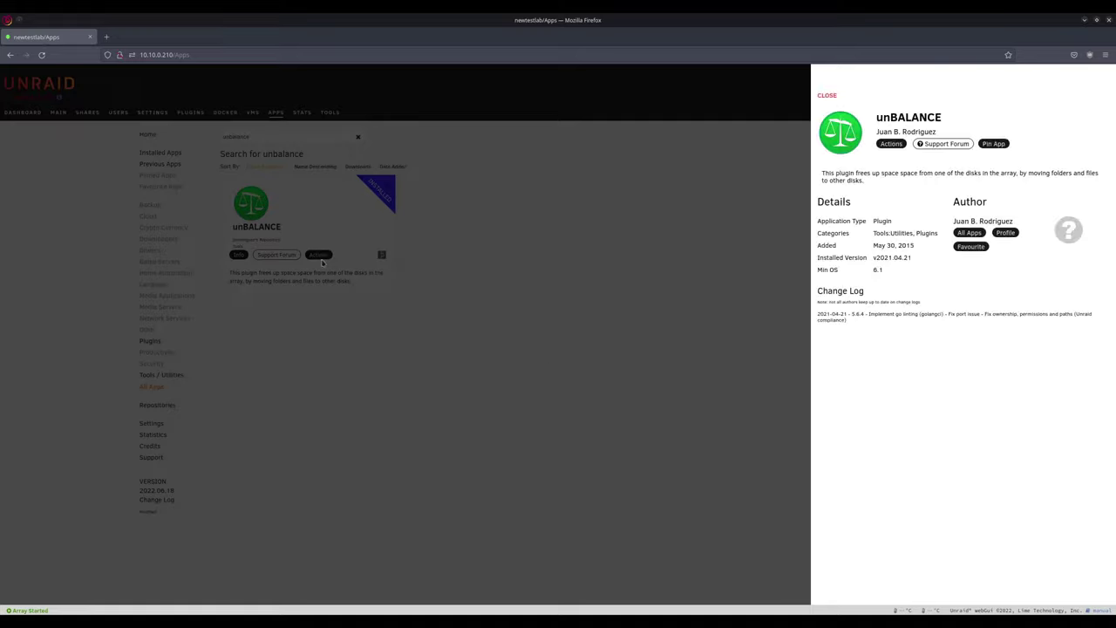
click(890, 143)
click(907, 119)
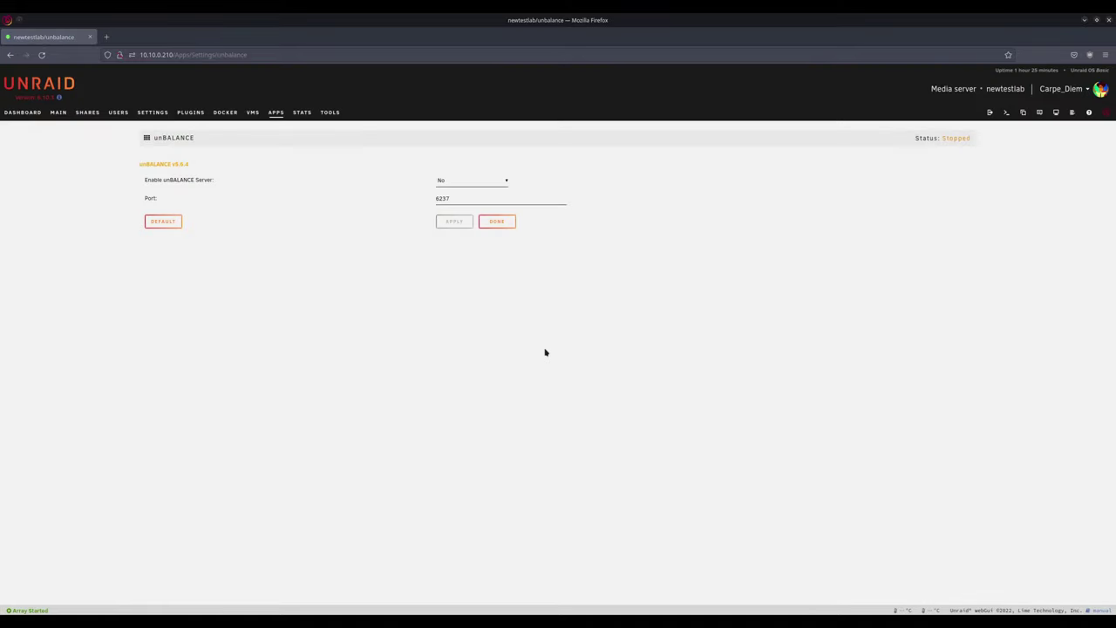
click(441, 180)
click(449, 204)
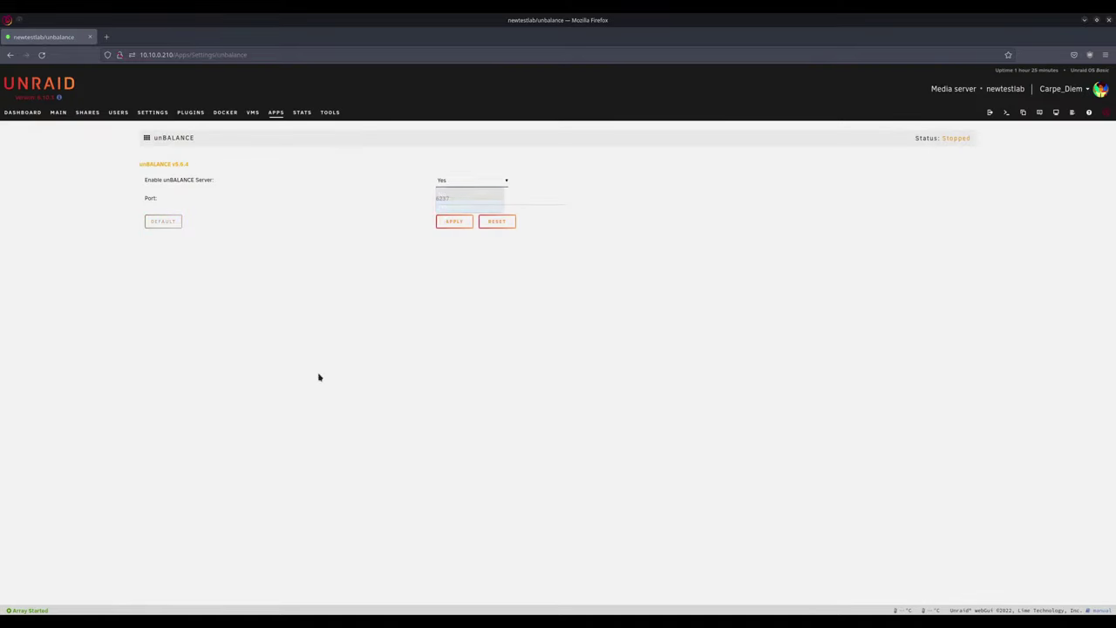
click(451, 222)
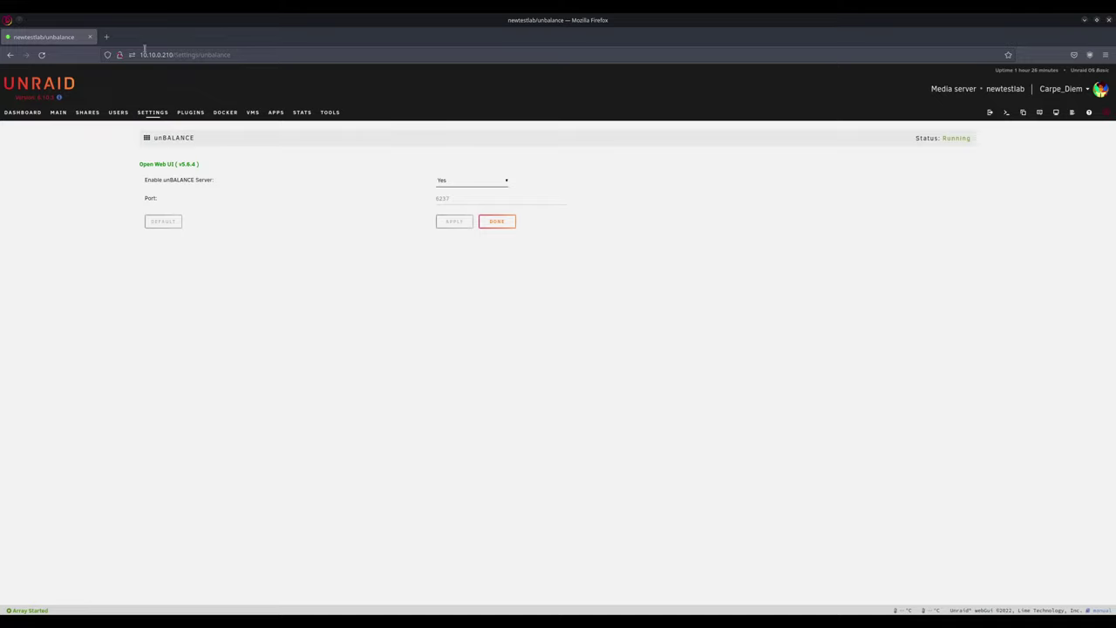
Step: Load the unBALANCE app at 10.10.0.210:6237 in a new browser tab
click(106, 36)
click(197, 56)
text(10.10.0.)
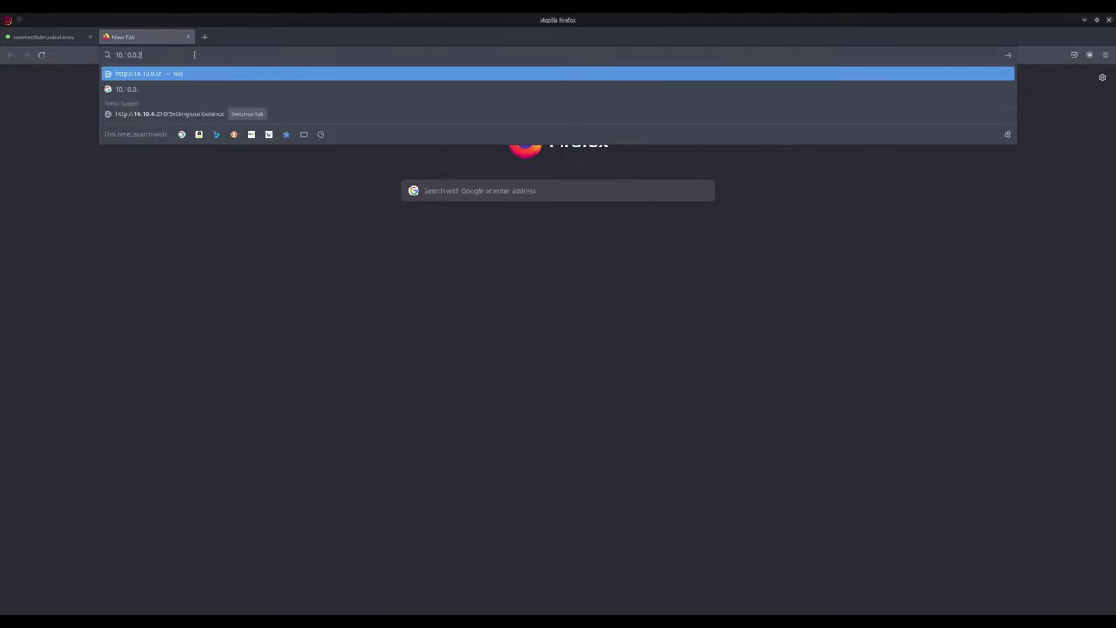
text(210)
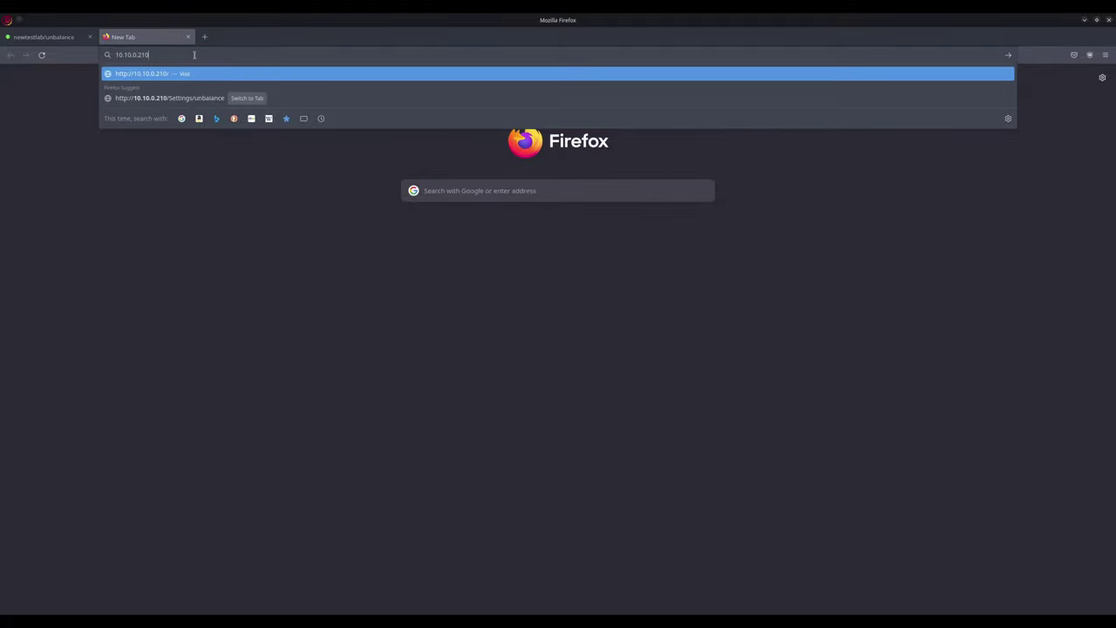
text(:6237)
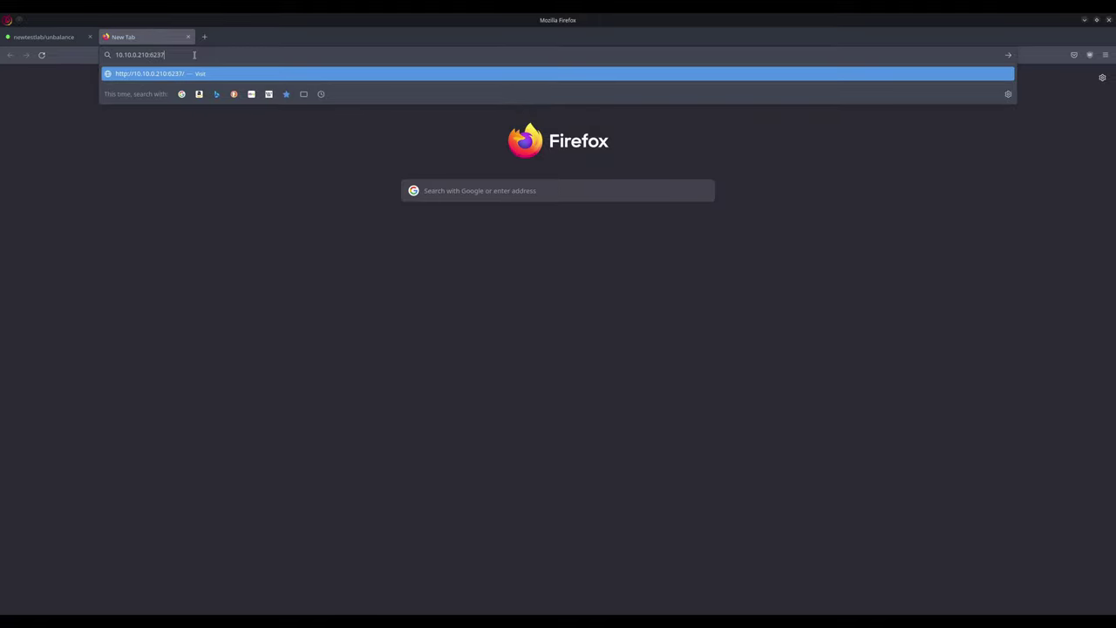
key(Return)
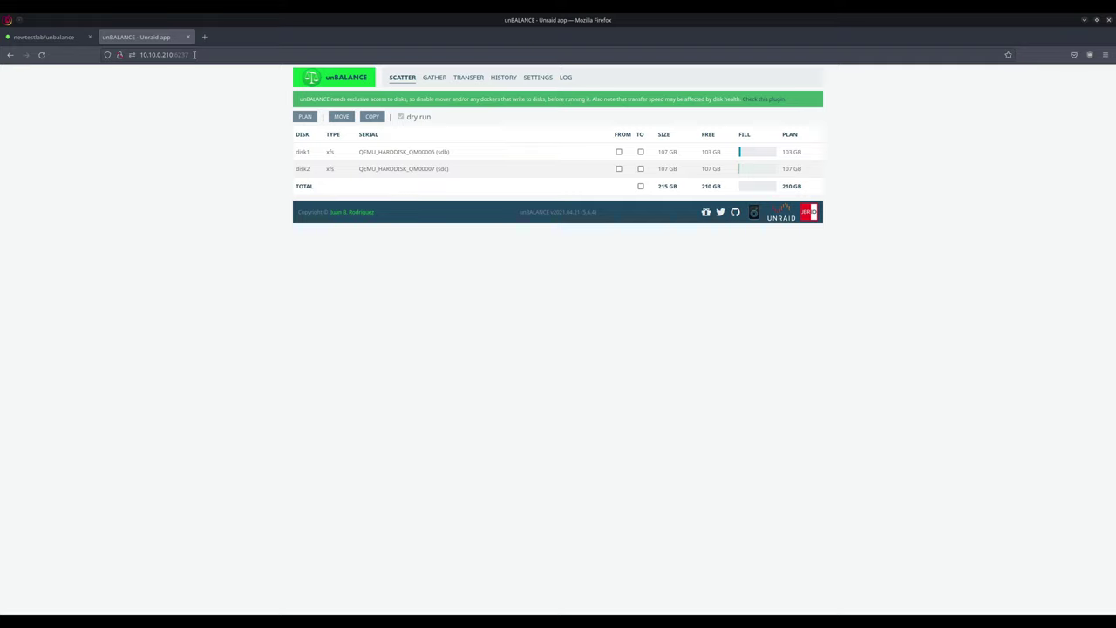
Step: Browse unBALANCE's Transfer and Gather sections, then return to the Scatter disk overview
click(462, 77)
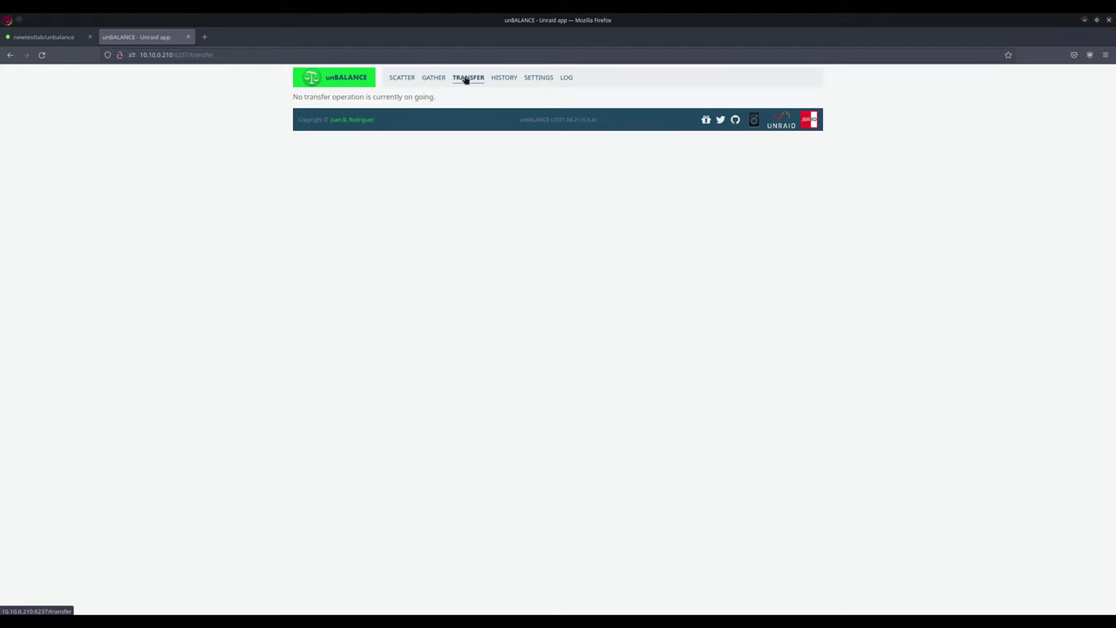
click(435, 78)
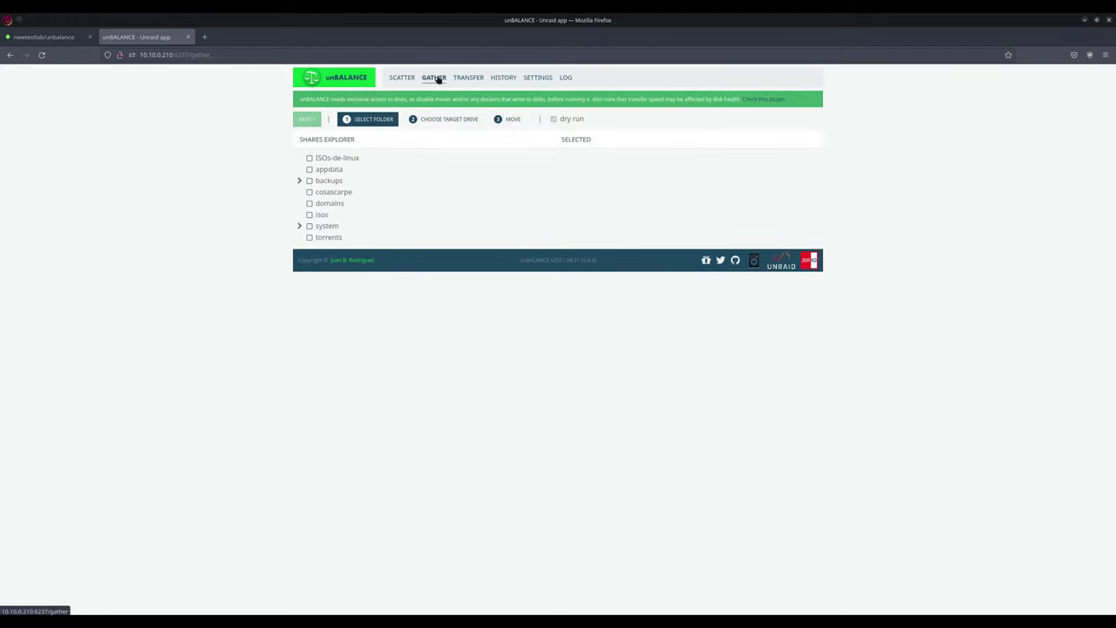
click(401, 77)
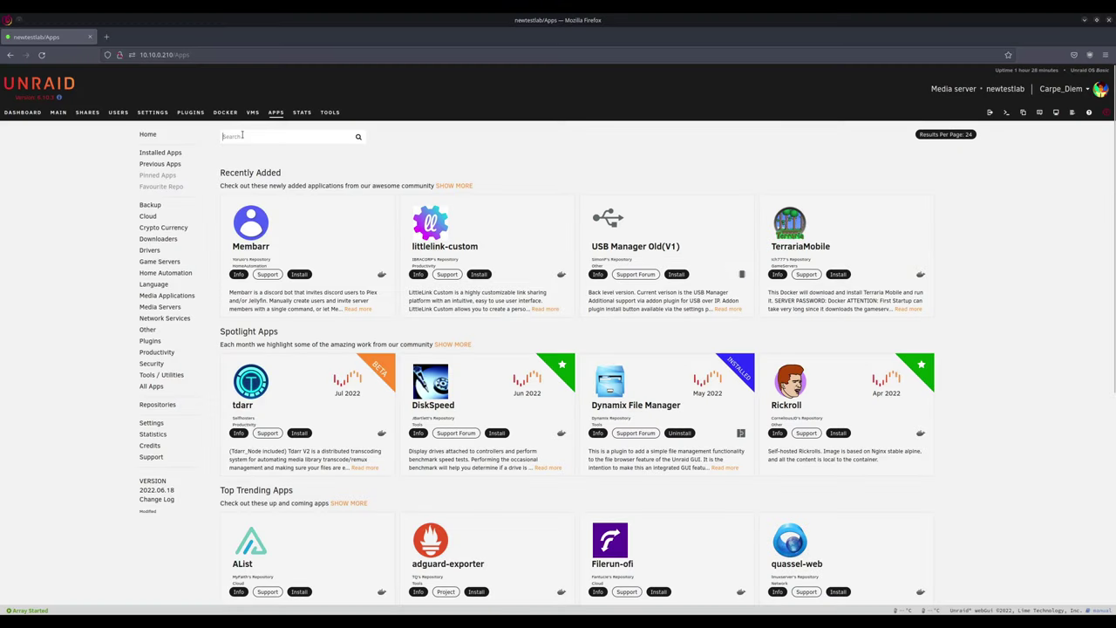
Step: Search the Apps catalogue for 'jellyfin' to list binhex-jellyfin, jellyfin templates and Jellyfin-vue
text(jell)
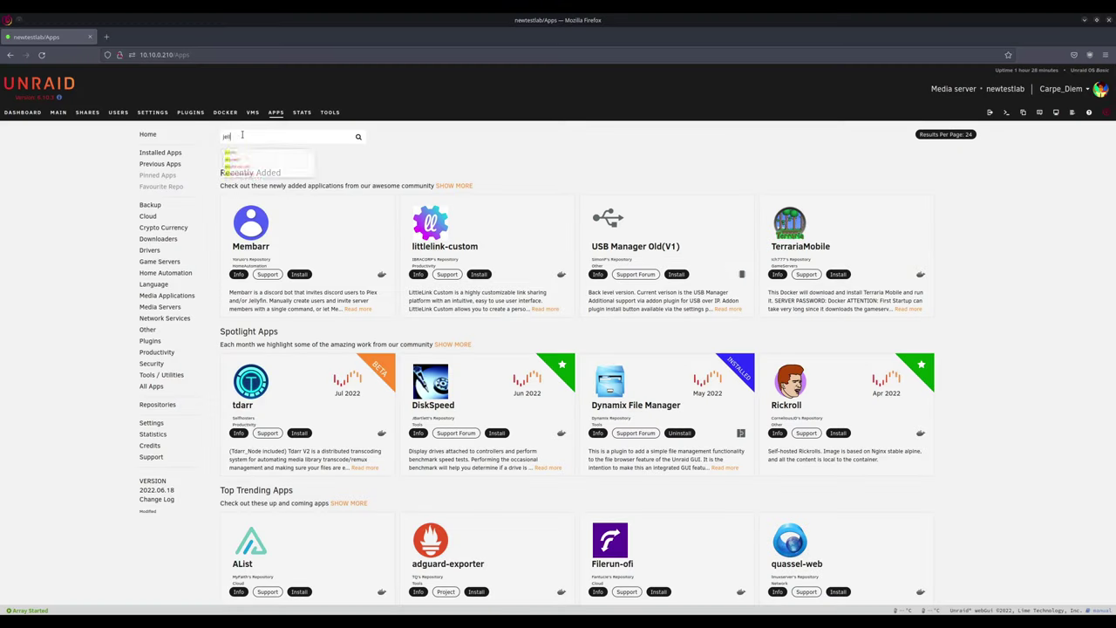
text(yfin)
key(Return)
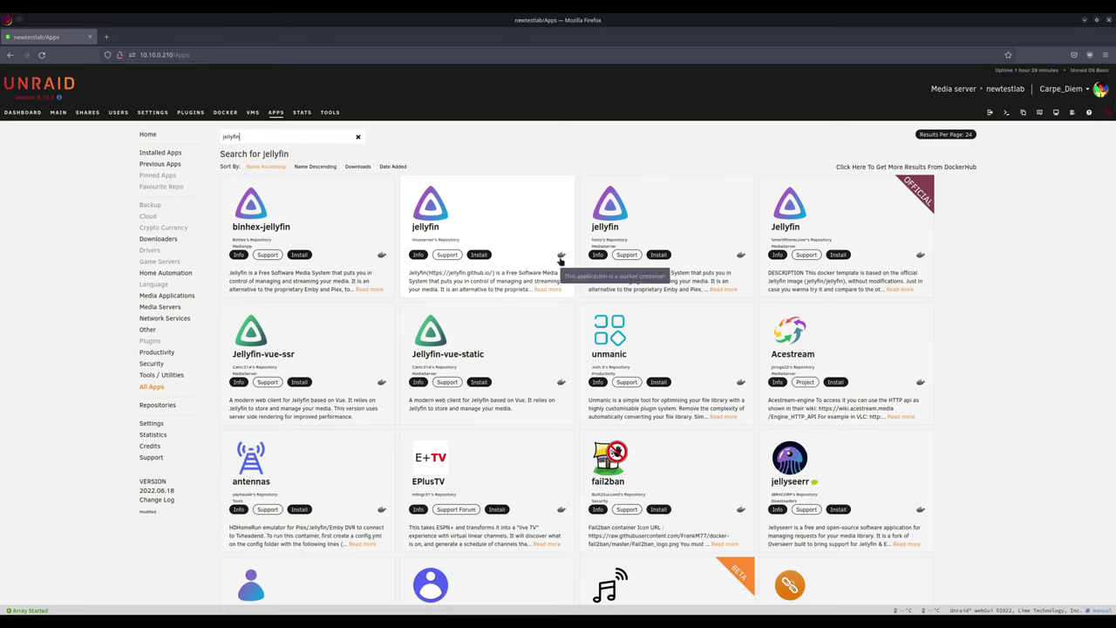
Step: Install linuxserver's jellyfin (latest), mapping /data/movies to /mnt/user/ISOs-de-linux/, dropping tvshows and PublishedServerUrl
click(481, 254)
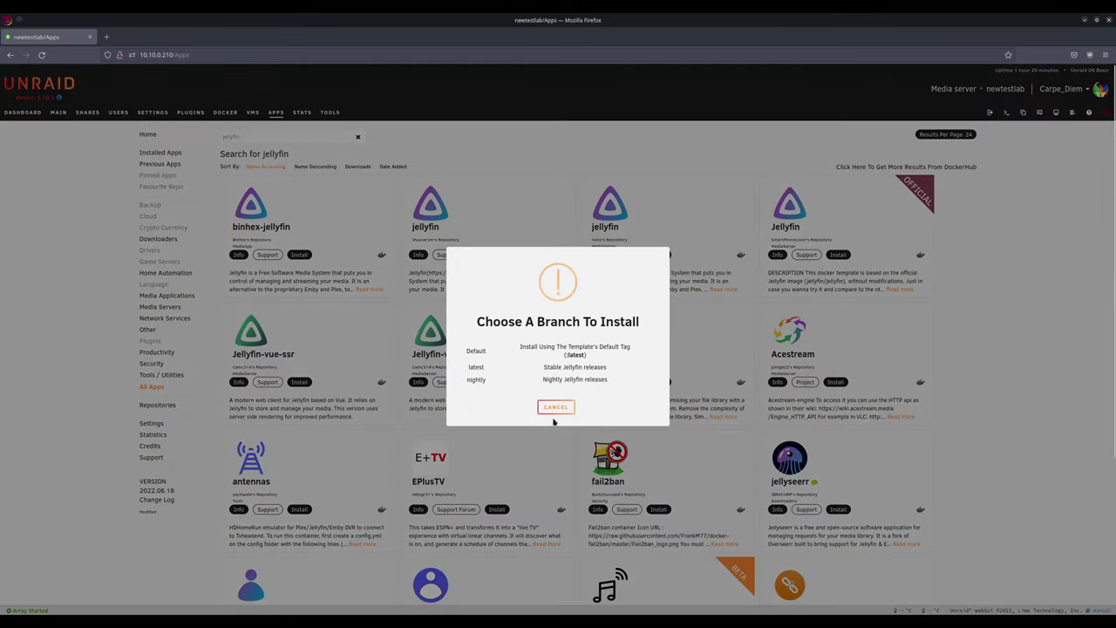
click(473, 367)
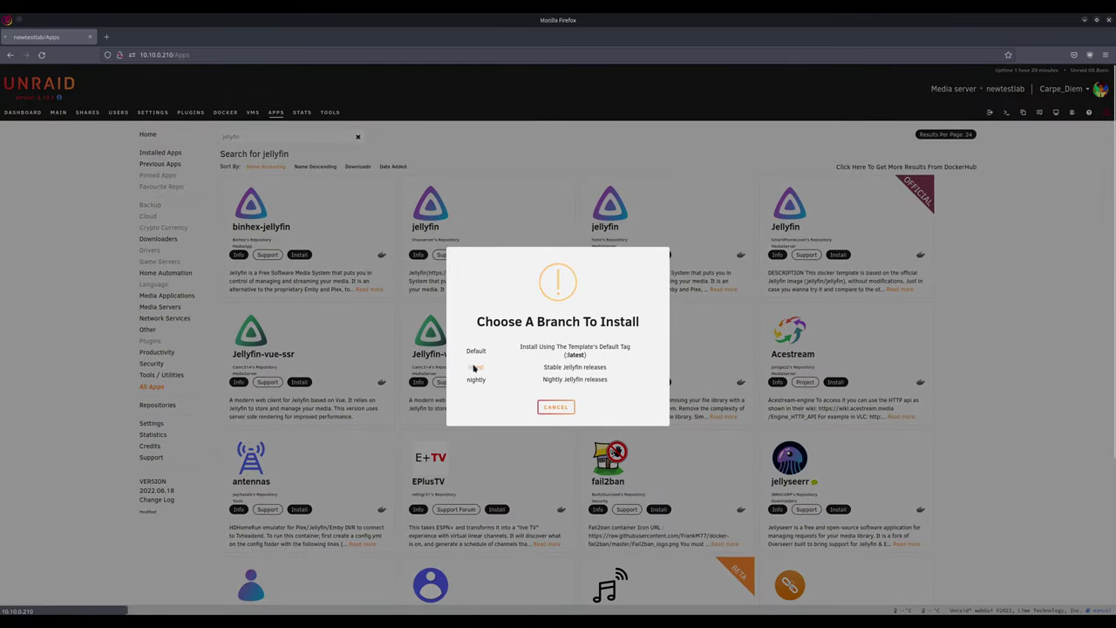
scroll(781, 369, down, 1)
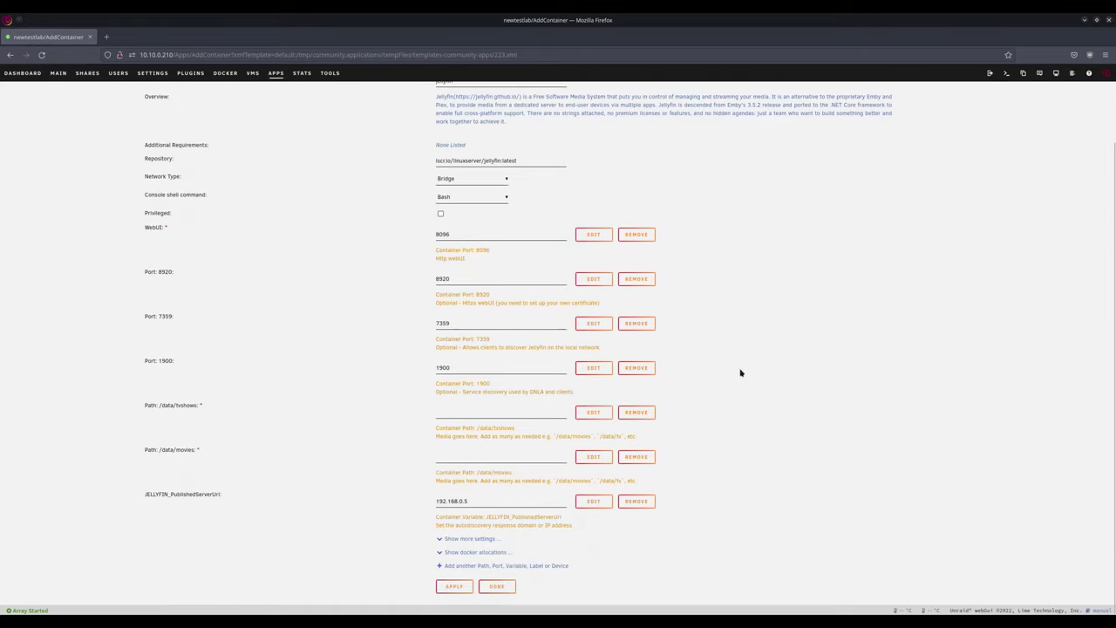
click(636, 411)
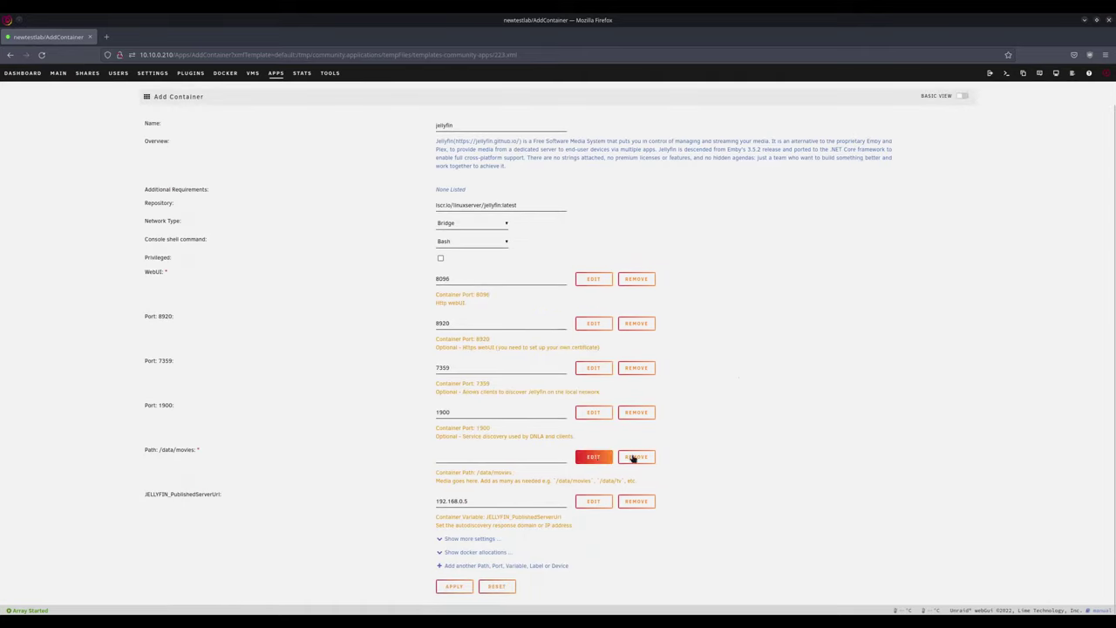
click(528, 458)
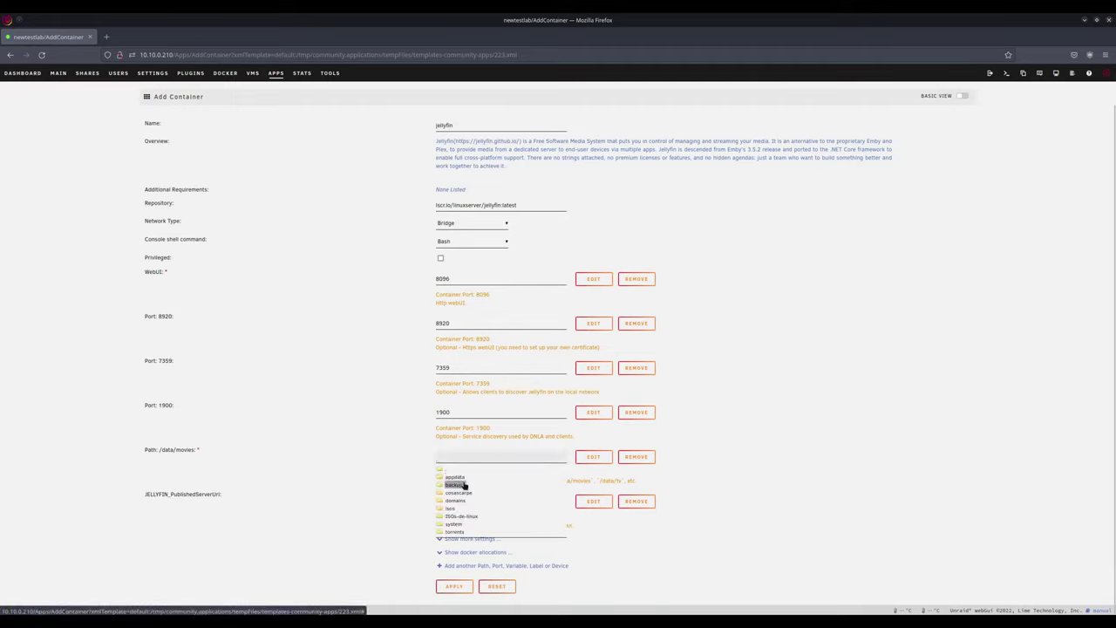
click(466, 518)
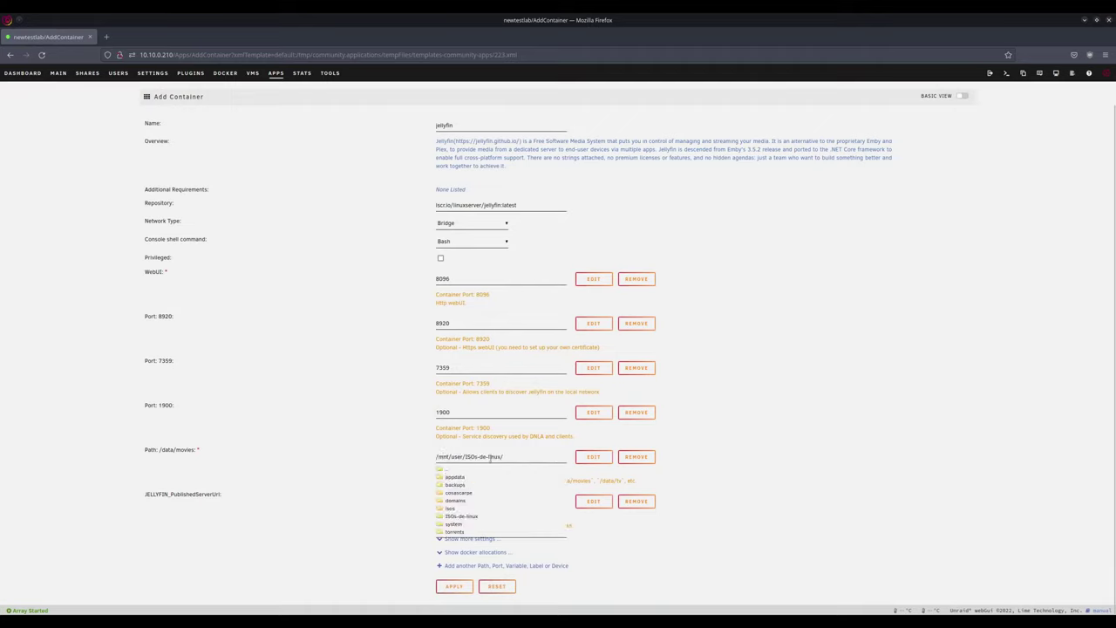
click(826, 435)
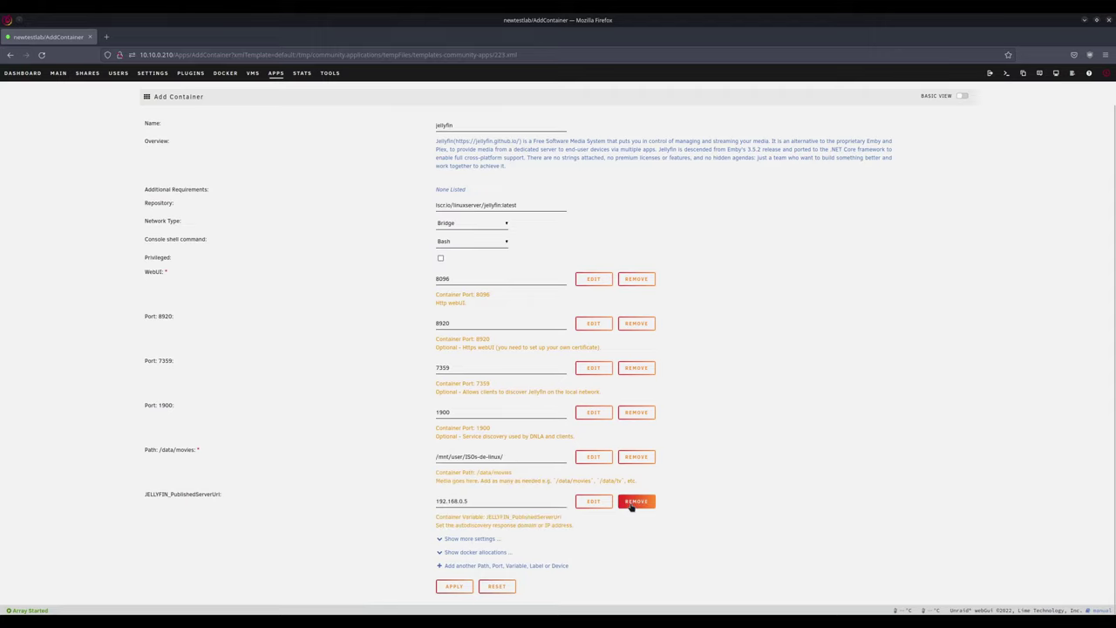
click(636, 500)
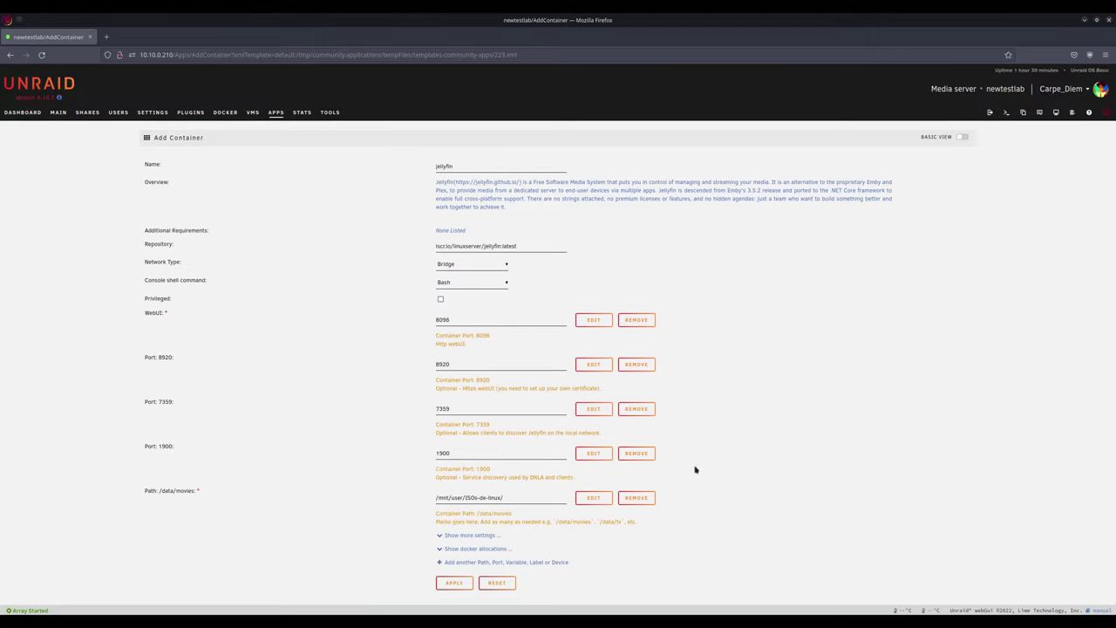
click(455, 583)
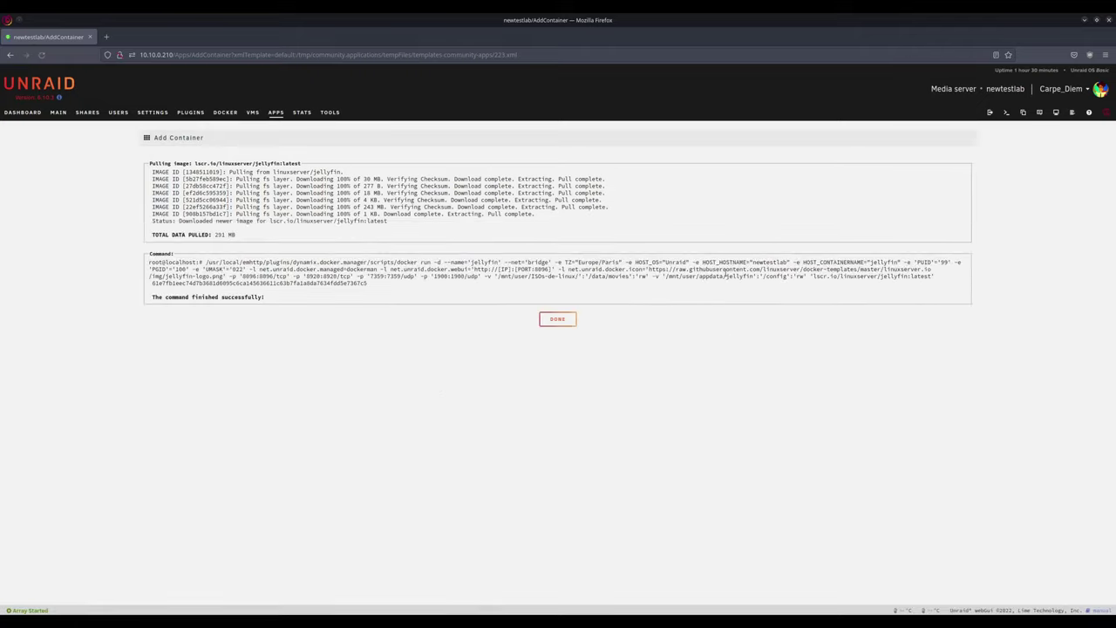
Step: Finish the jellyfin install after the 291 MB image pull and return to the Apps results
click(555, 320)
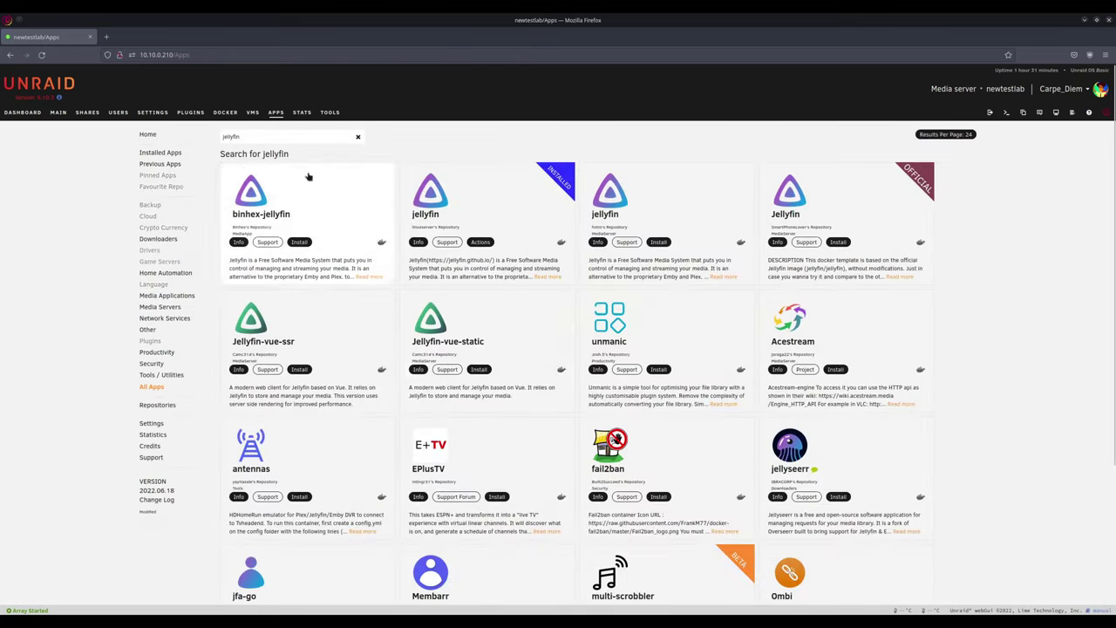
Step: Open the jellyfin container's WebUI and advance its setup wizard past language selection
click(224, 112)
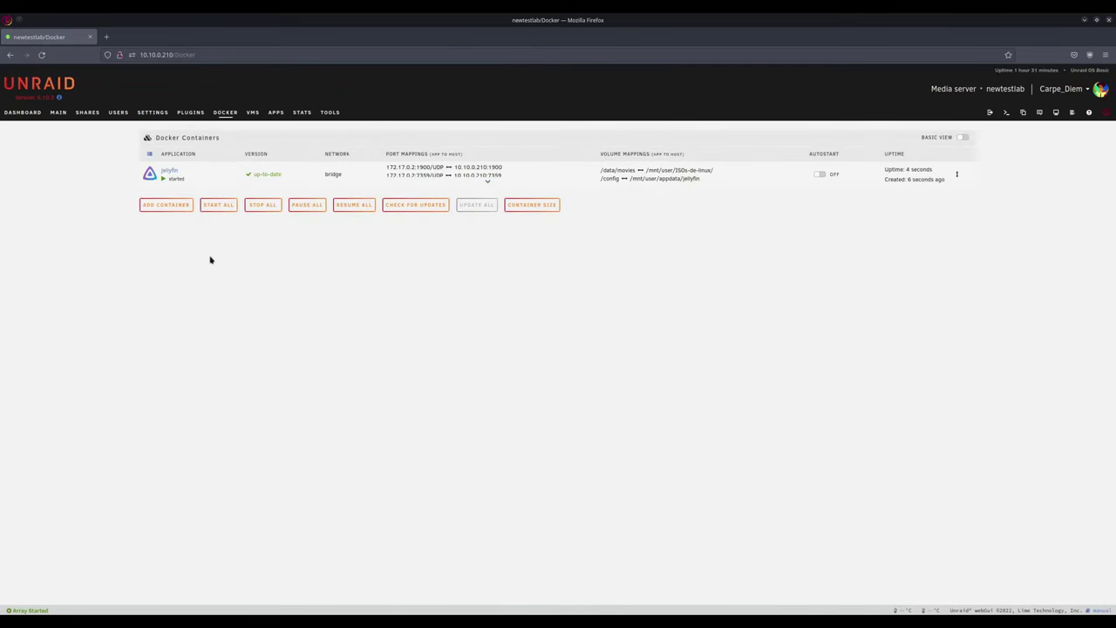
click(150, 173)
click(174, 189)
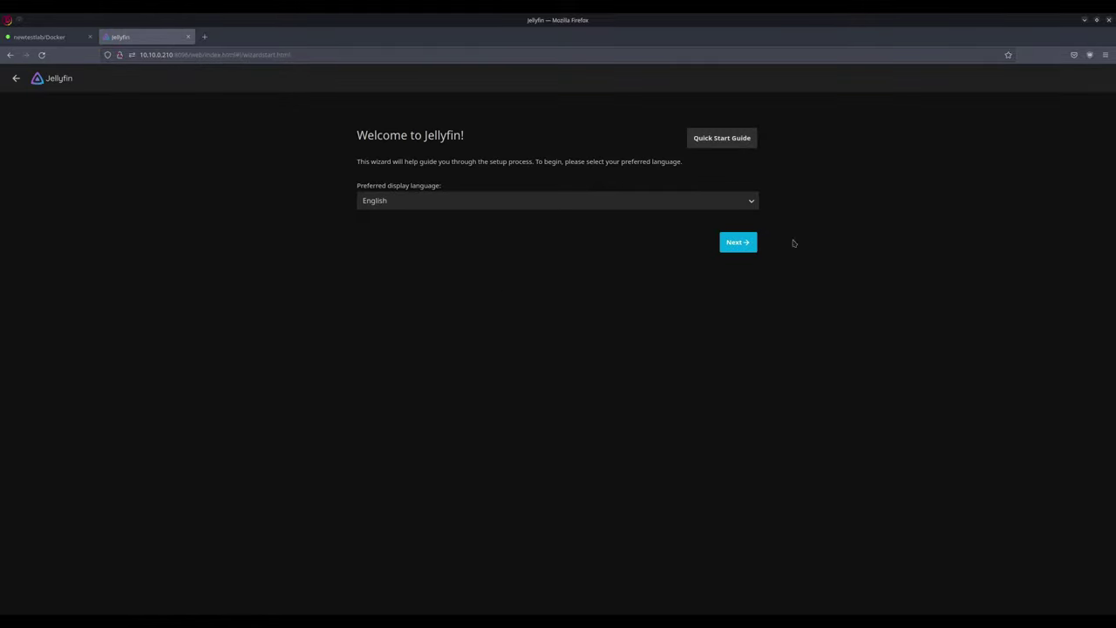
click(742, 243)
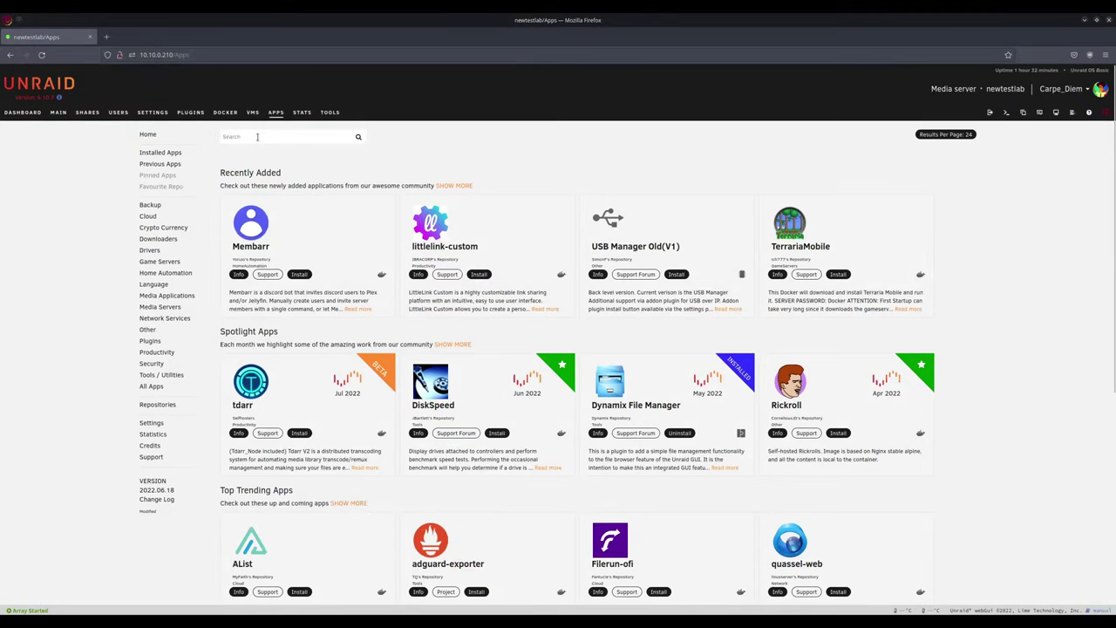
Step: Search Apps for 'qbittorrent' and start installing linuxserver's qbittorrent on the default branch
click(255, 136)
text(qbittorrent)
key(Return)
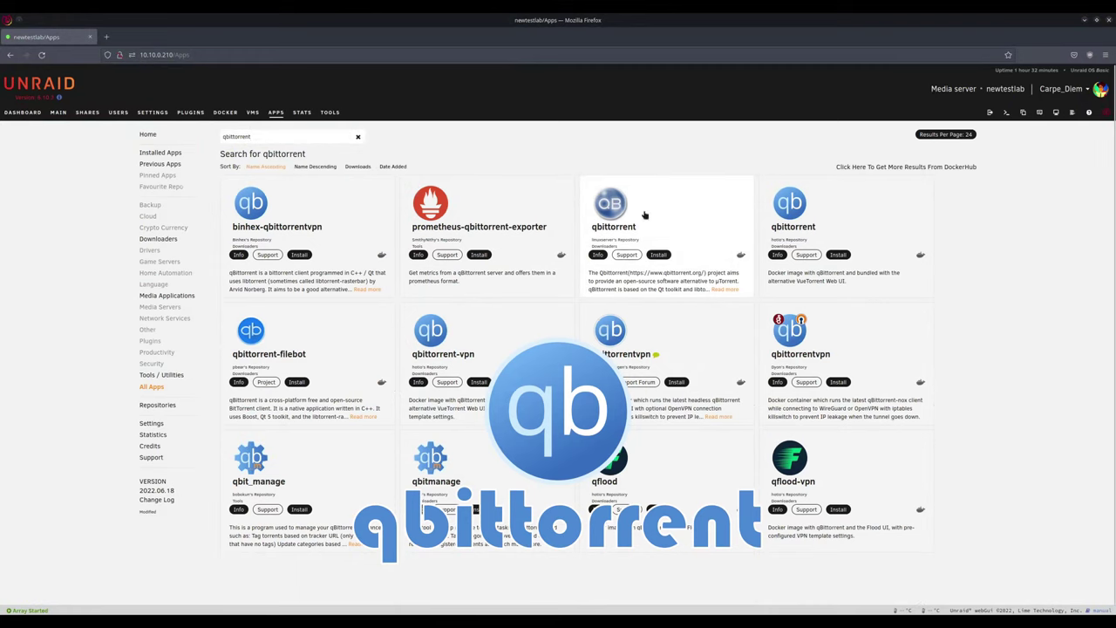
click(658, 255)
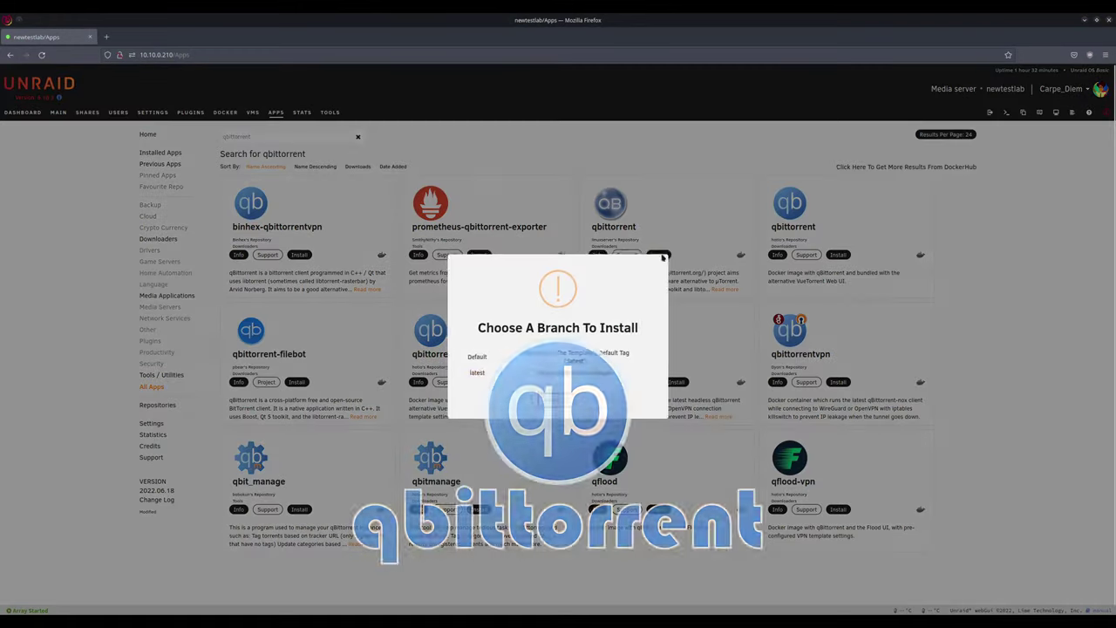
click(475, 371)
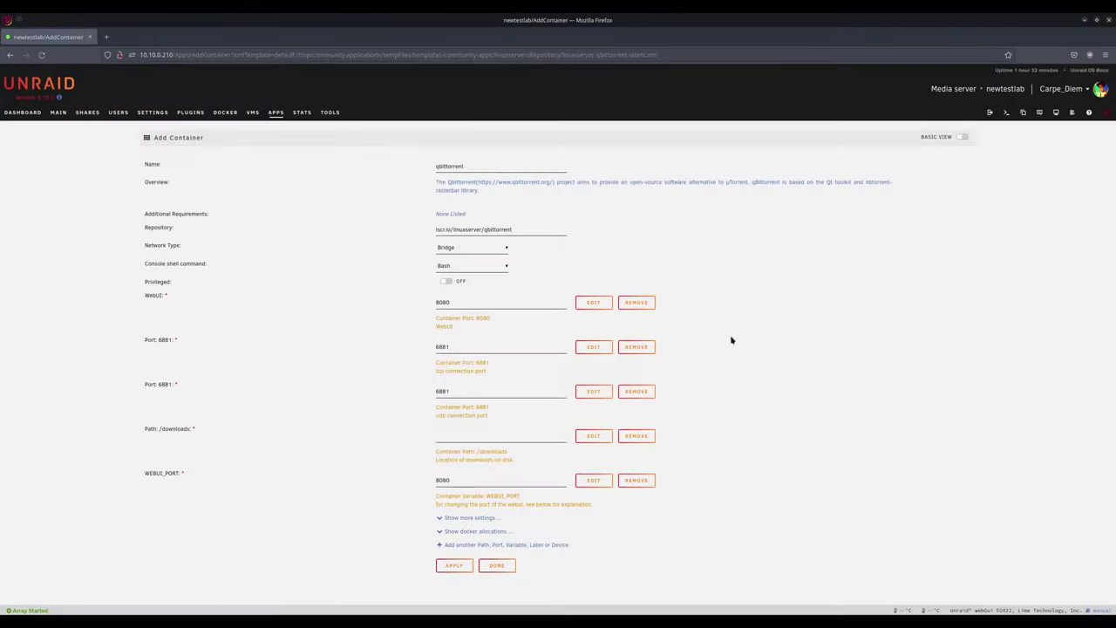
Step: Map /downloads to /mnt/user/torrents/ and create the qbittorrent container
drag(452, 480, 421, 478)
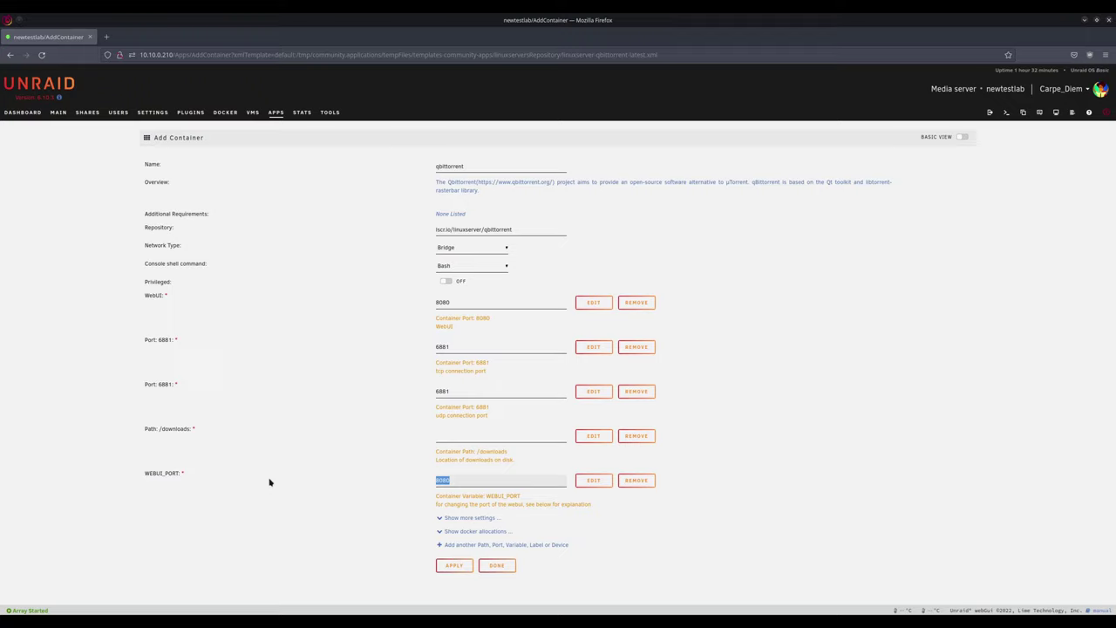
click(453, 436)
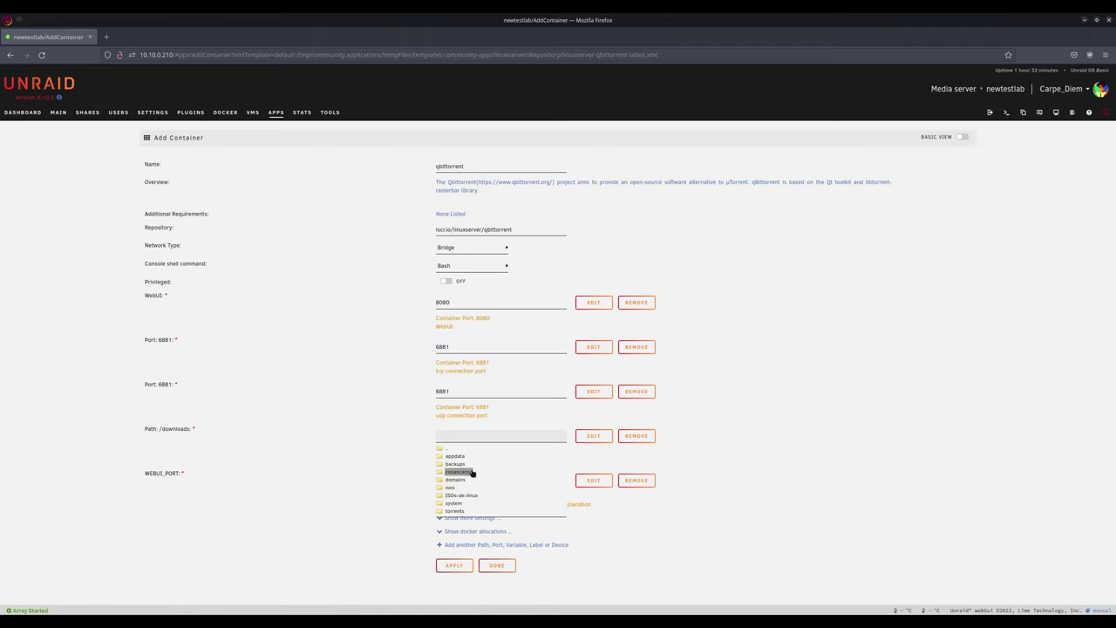
click(456, 512)
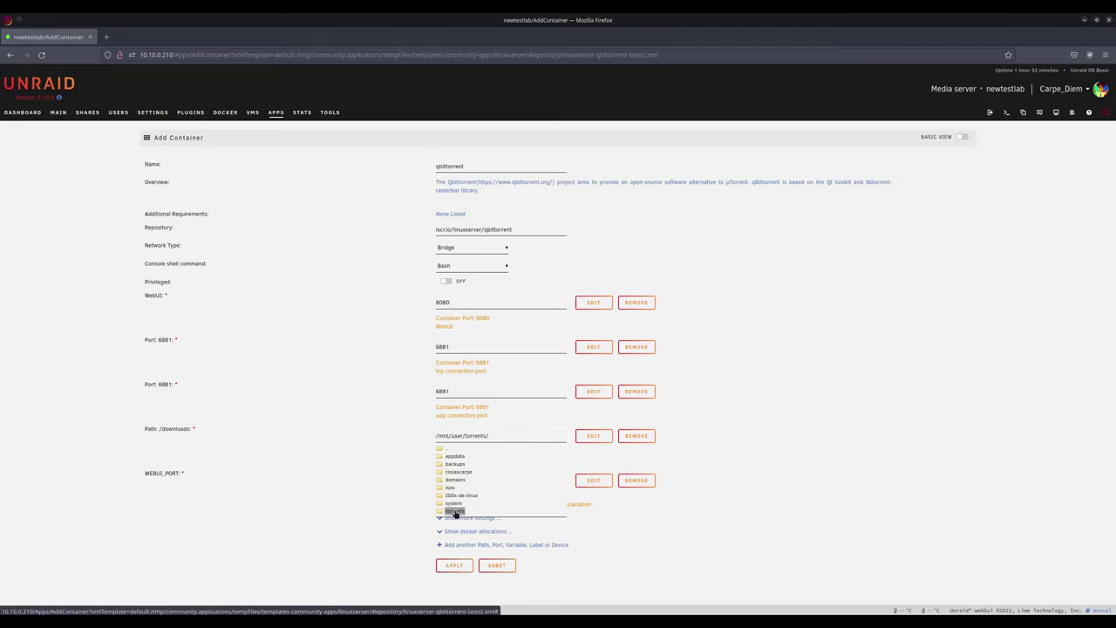
click(772, 397)
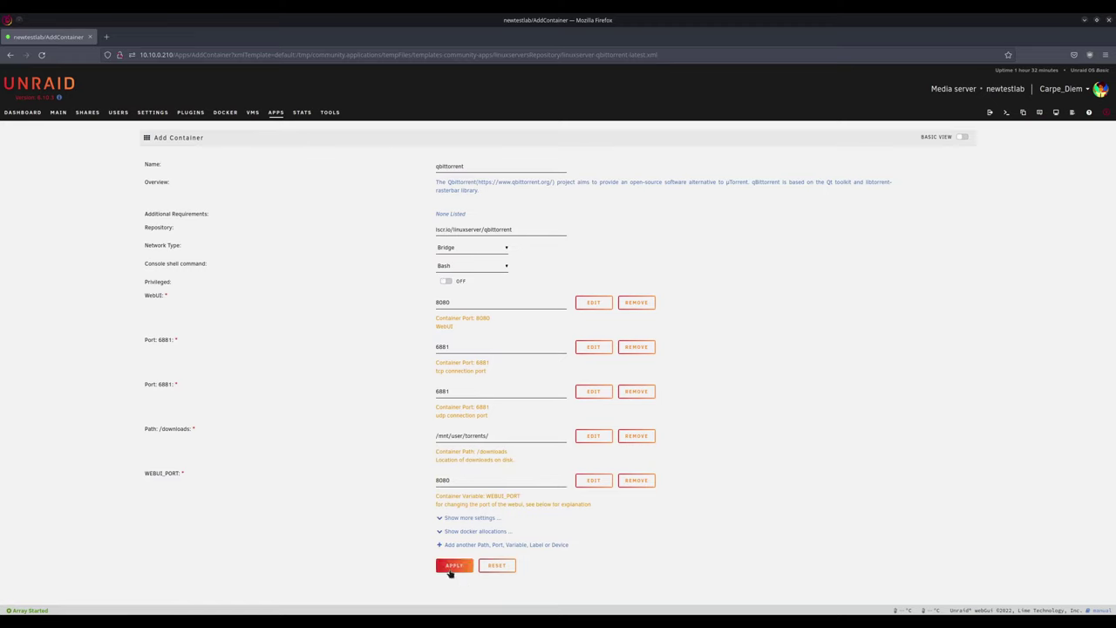
click(451, 565)
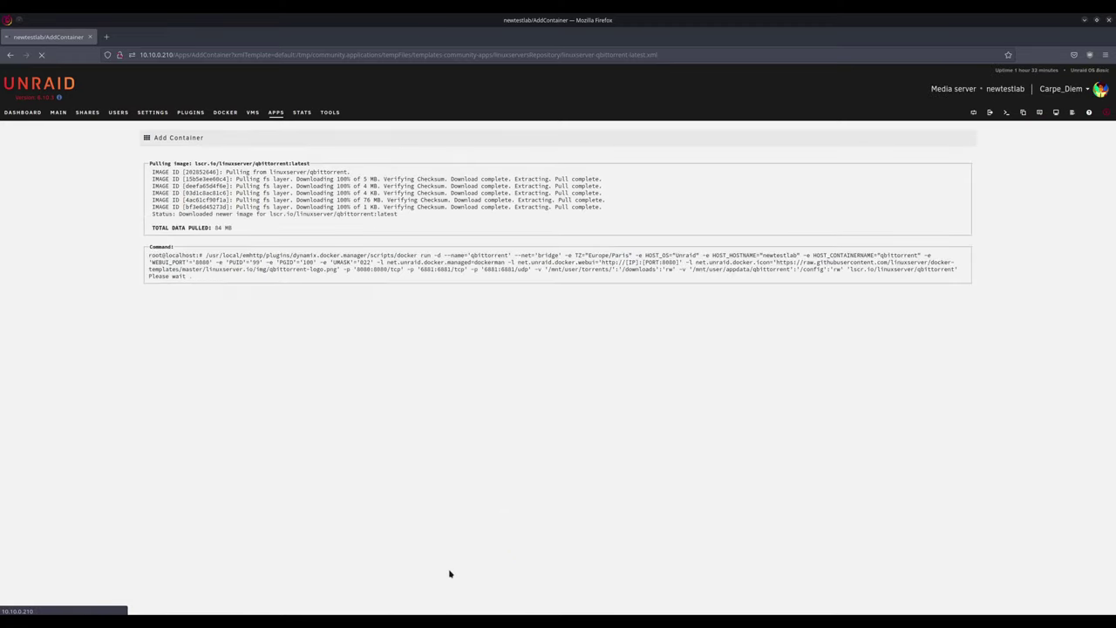
click(558, 312)
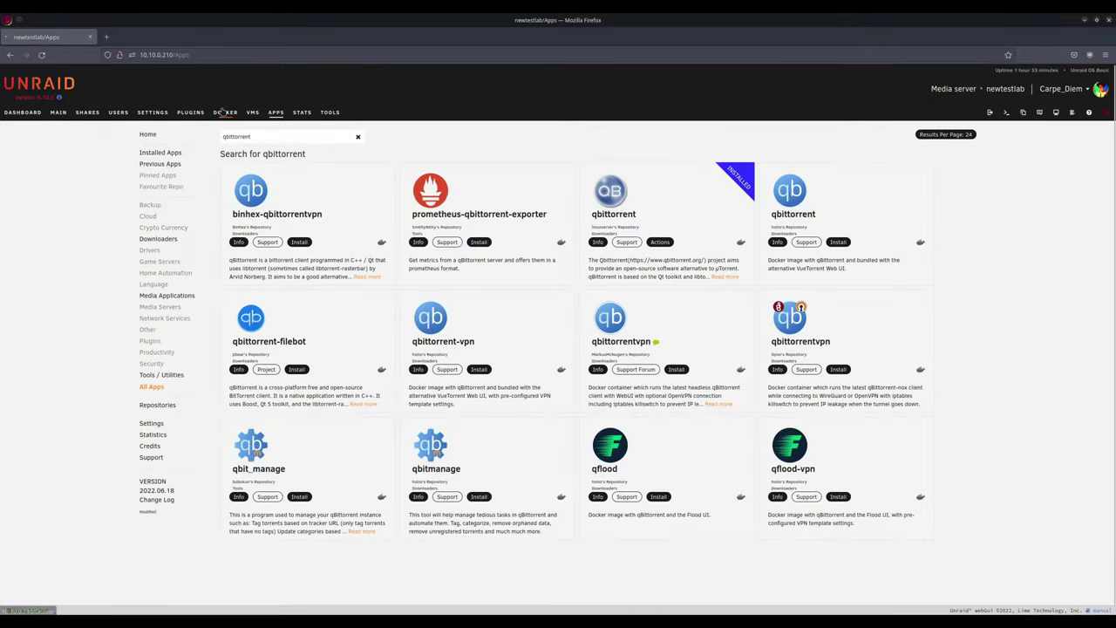
Step: Open the qbittorrent container's WebUI and attempt a login with the default username
click(225, 111)
click(150, 200)
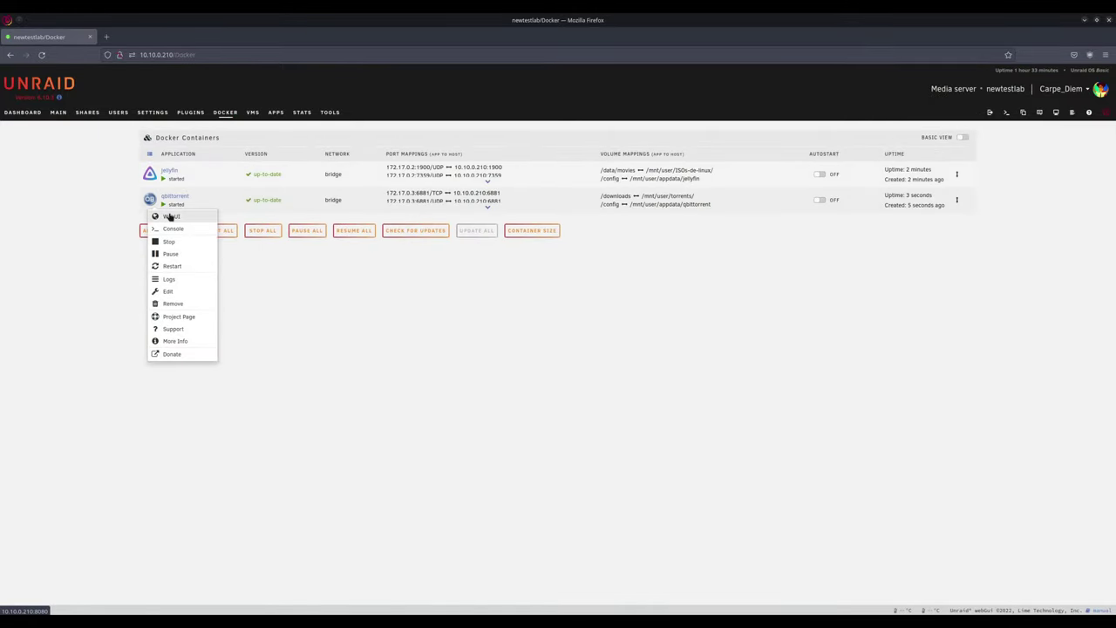
click(171, 216)
text(admin)
key(BackSpace)
key(BackSpace)
key(BackSpace)
text(admin)
key(Tab)
key(Return)
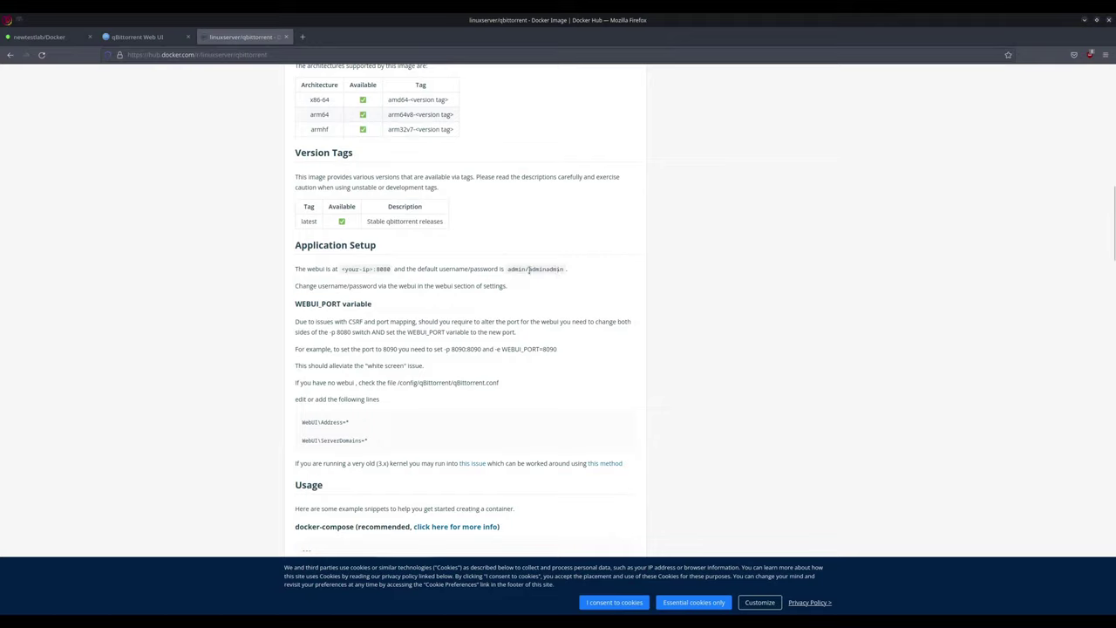
Step: Look up the default credentials on Docker Hub and log in with the default password
drag(509, 269, 563, 275)
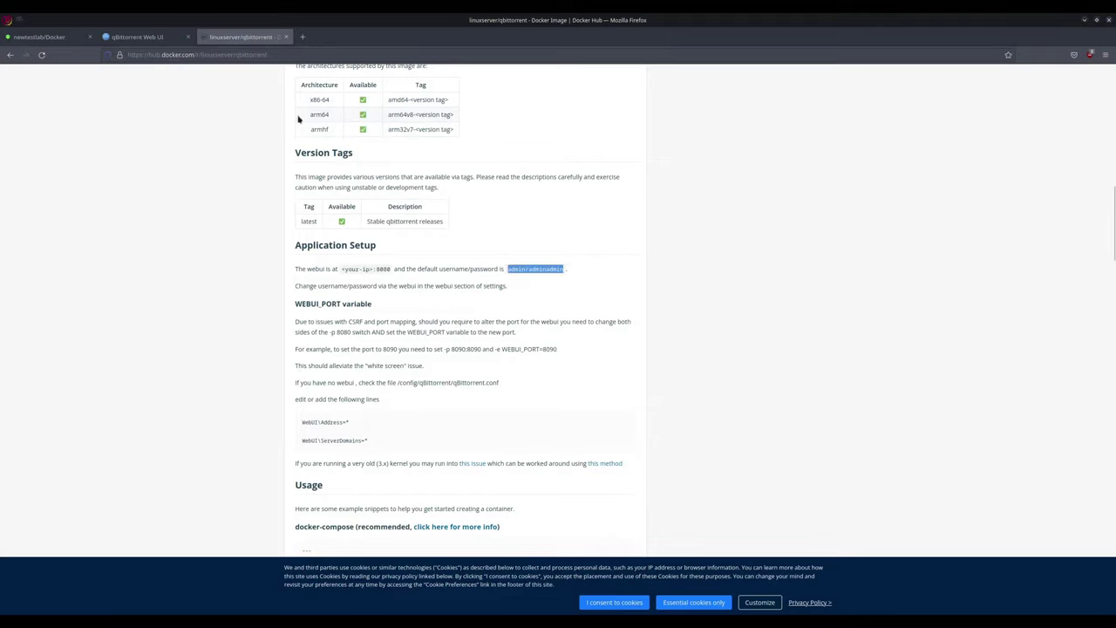
click(138, 37)
click(565, 150)
text(admin)
key(Return)
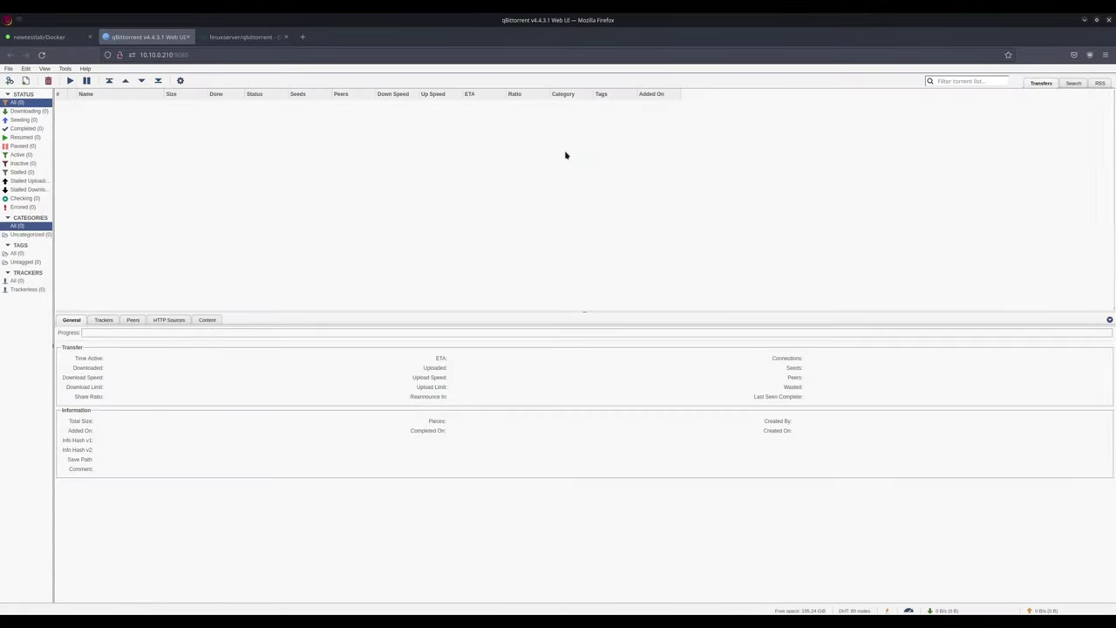
Step: Open qBittorrent's add-torrent-from-URLs dialog and close it again without adding anything
click(26, 81)
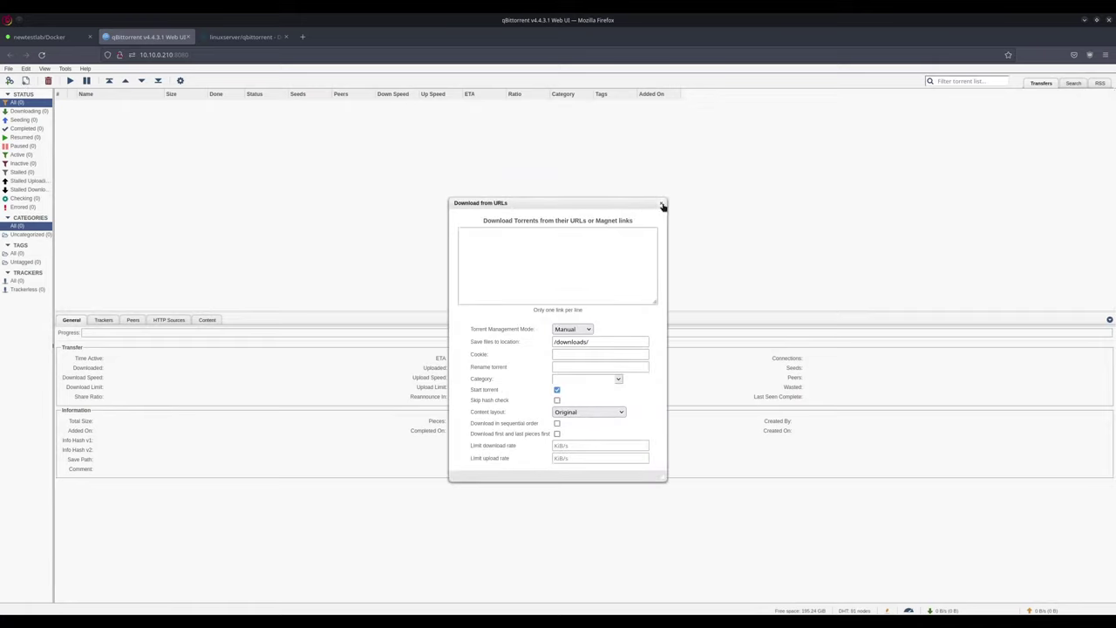
click(663, 204)
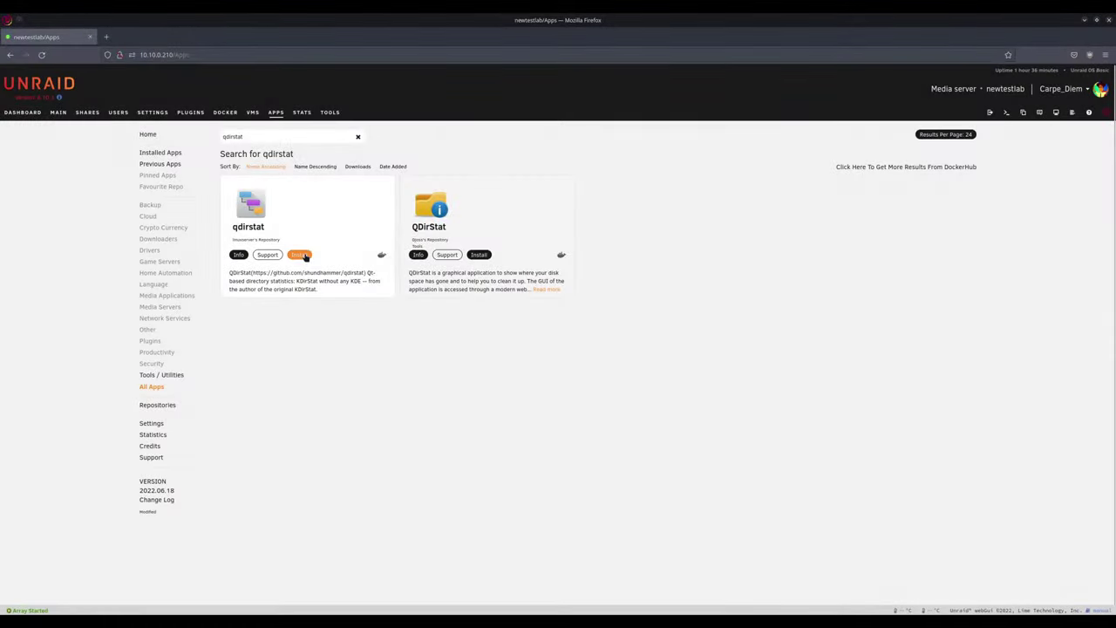
Step: Install the qdirstat app with its /data path mapped to /mnt/user/
click(305, 256)
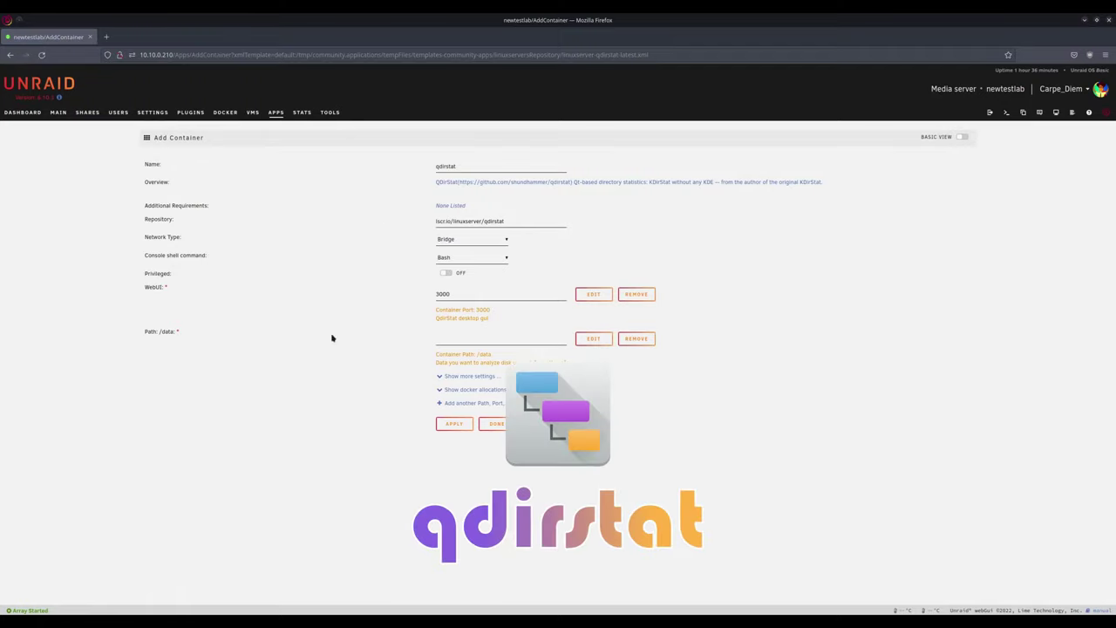
click(488, 338)
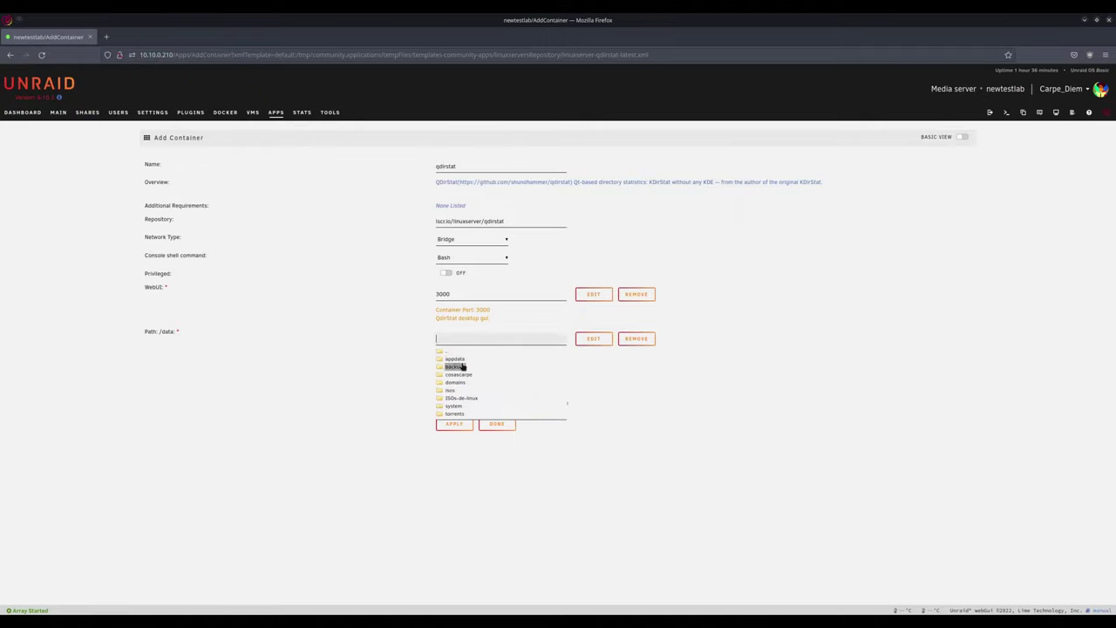
click(451, 405)
click(681, 413)
click(450, 424)
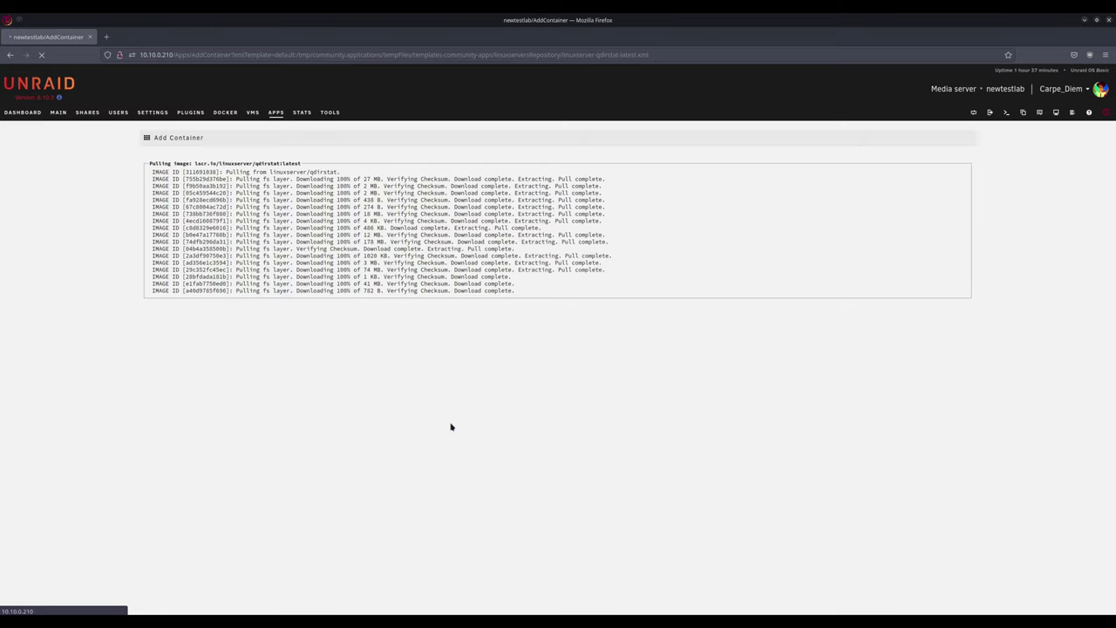
click(557, 395)
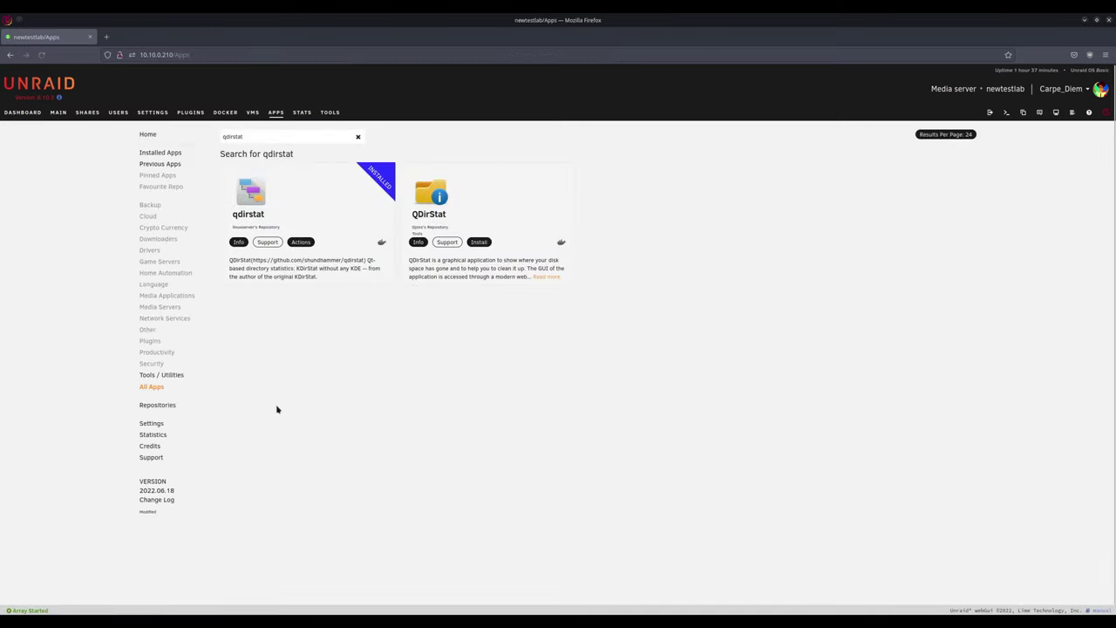
Step: Open the qdirstat container's WebUI from the Docker list
click(225, 113)
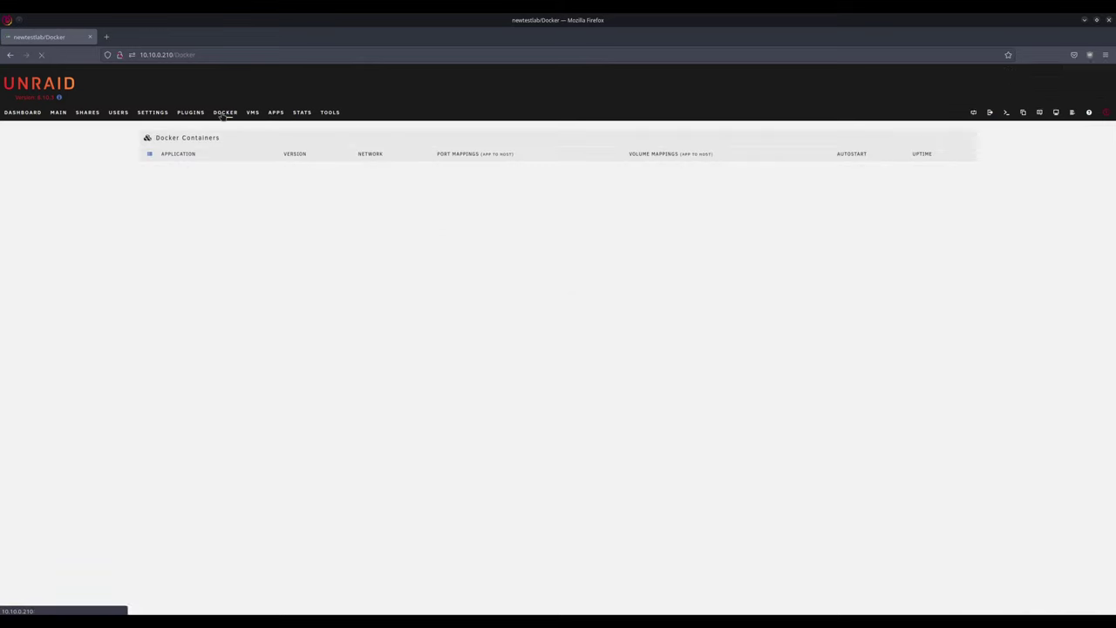
click(150, 225)
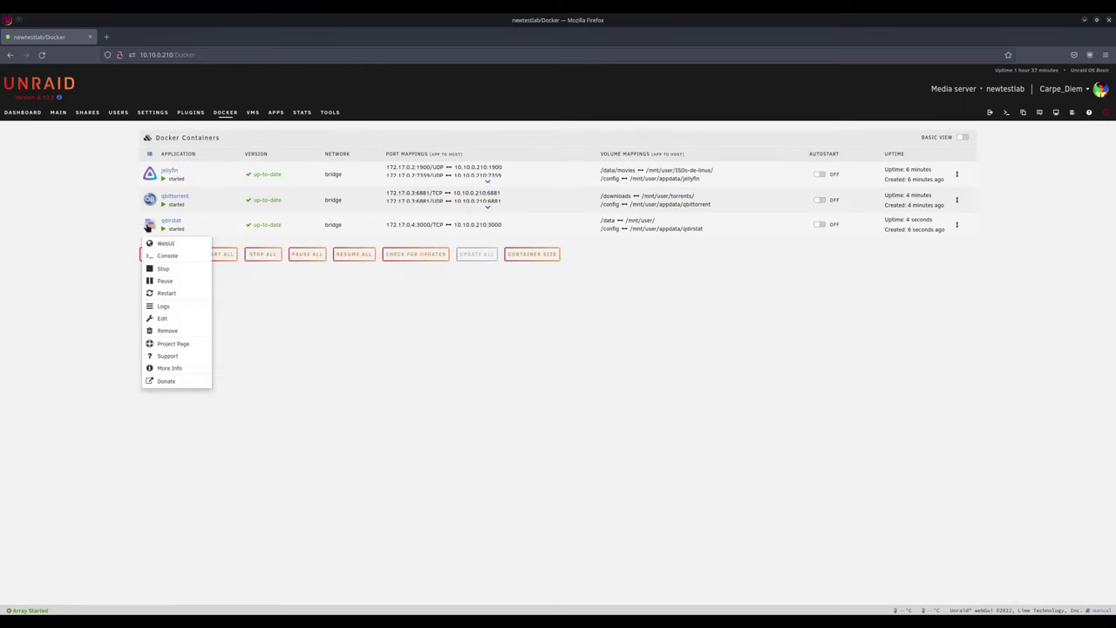
click(169, 245)
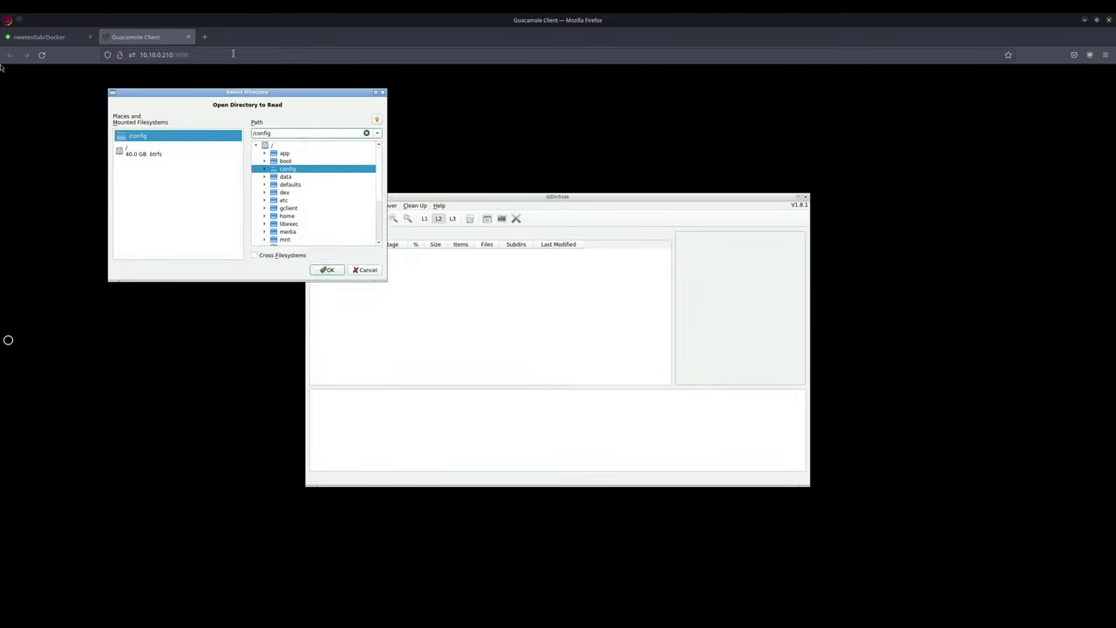
Step: Scan /data in QDirStat (44.2 GB) and expand the system folder using 92.7%
click(265, 177)
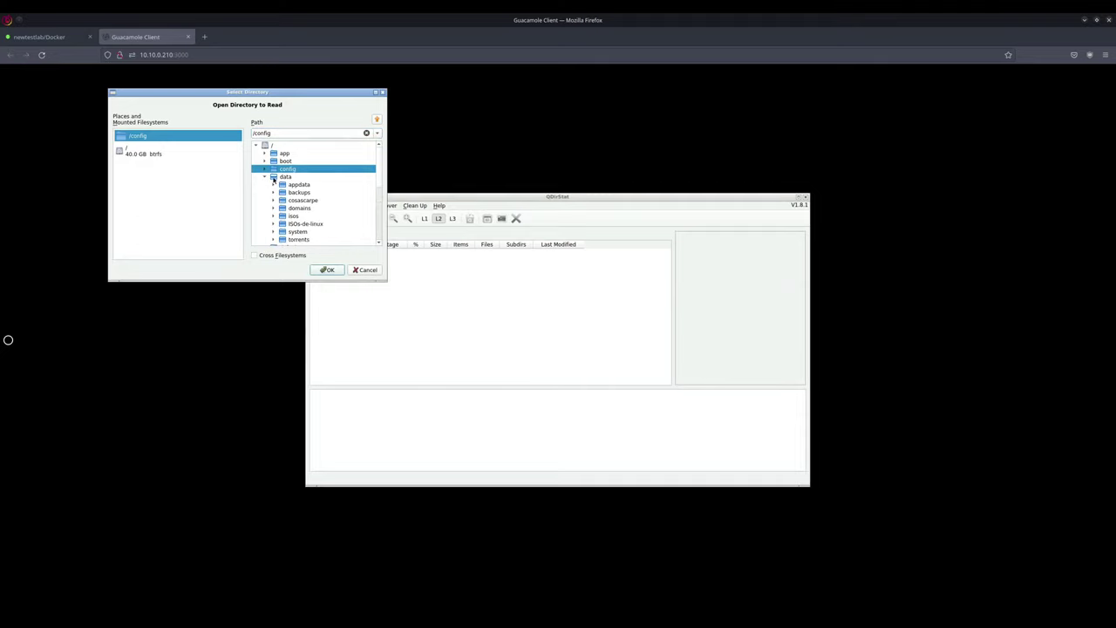
click(287, 176)
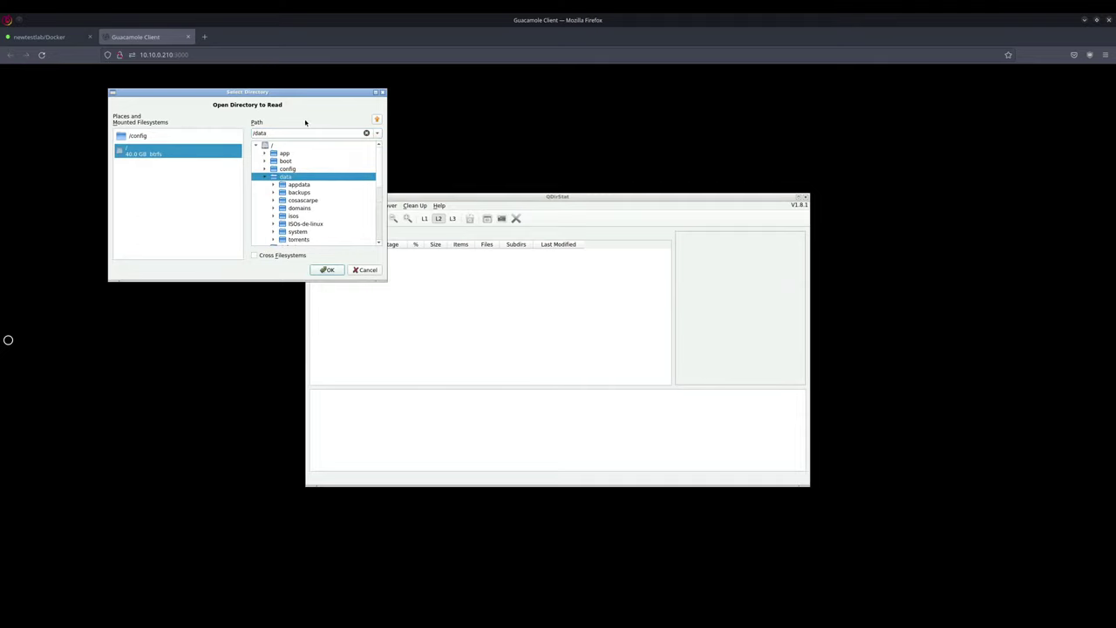
click(325, 270)
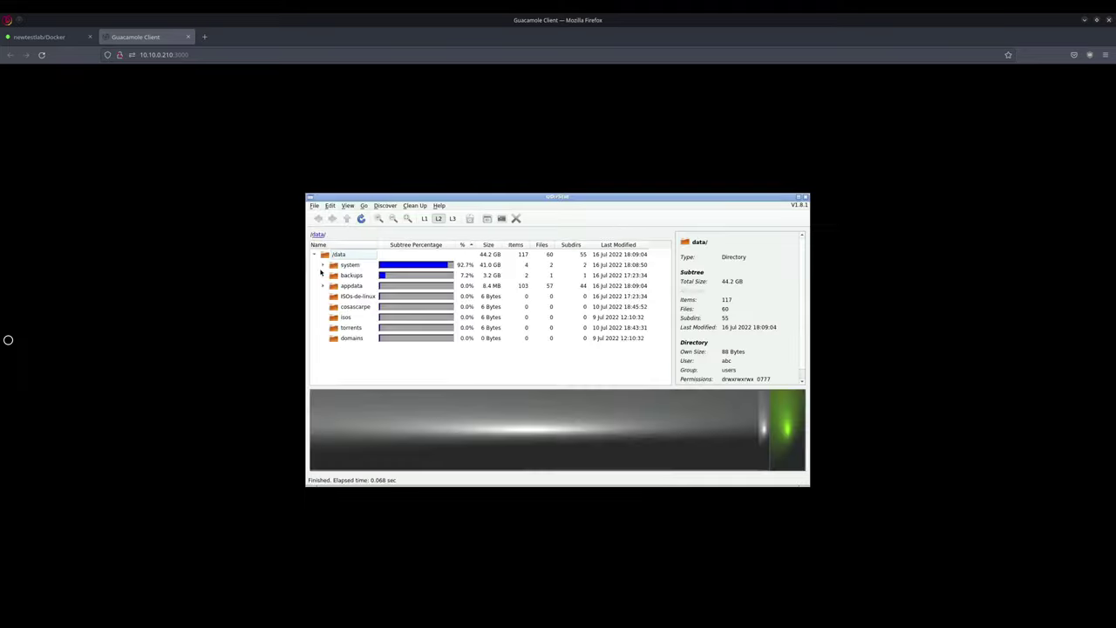
click(322, 265)
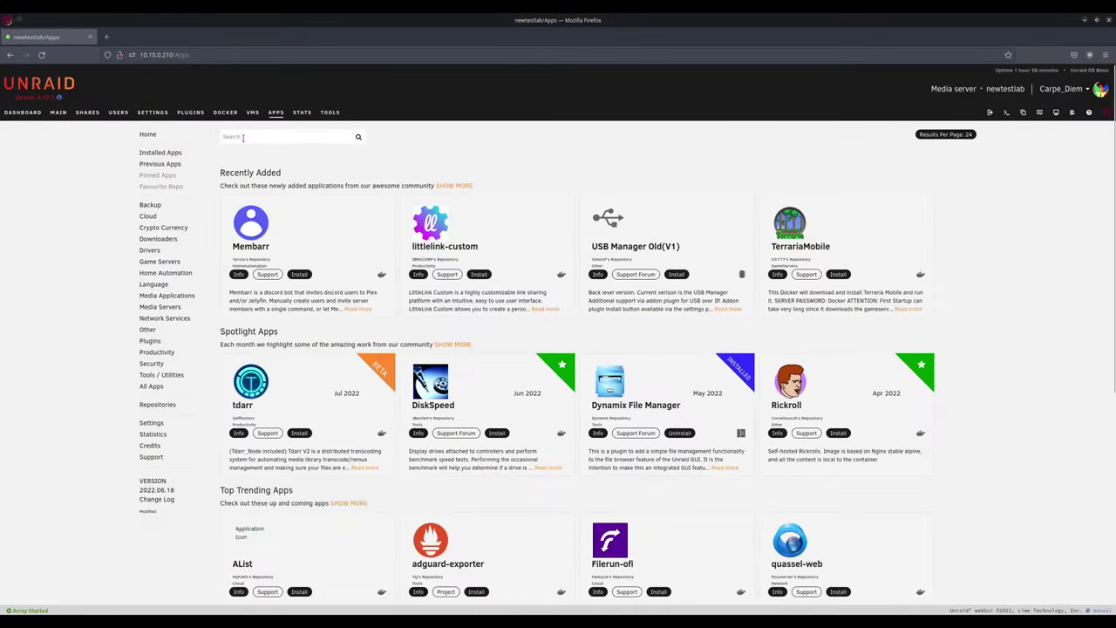
Step: Find scrutiny in Apps and start installing it, dismissing the port conflict warning
text(scrut)
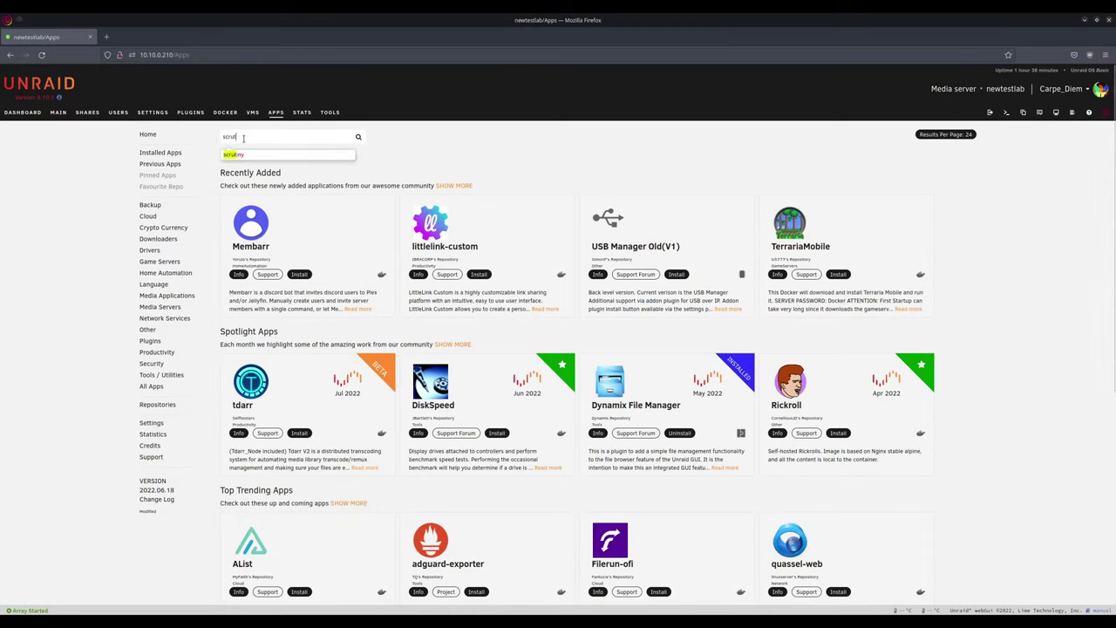
click(234, 154)
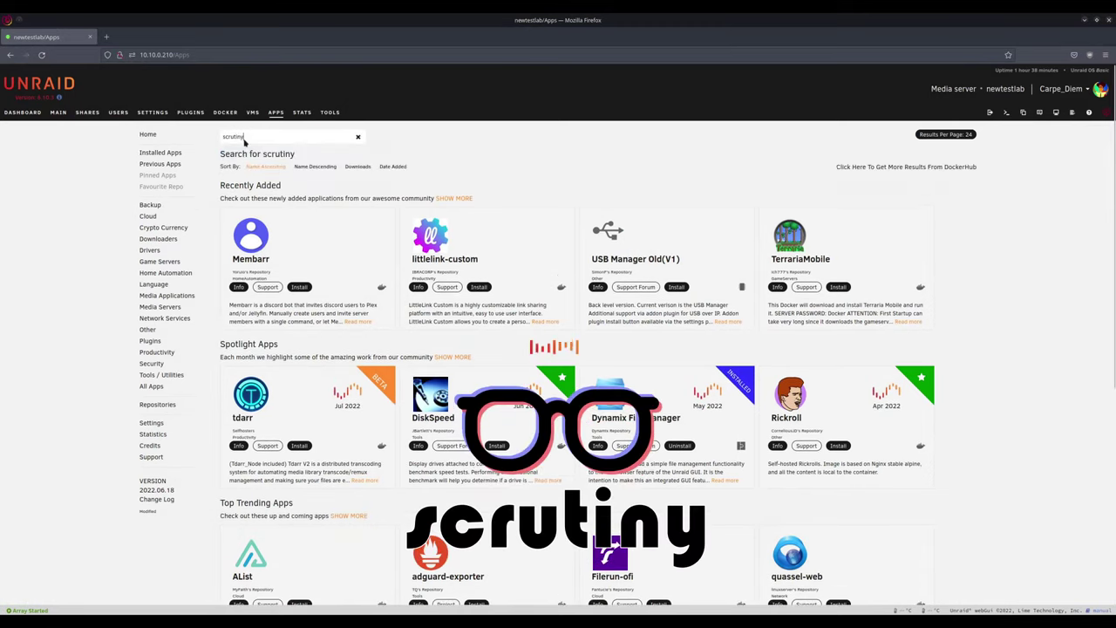
click(889, 144)
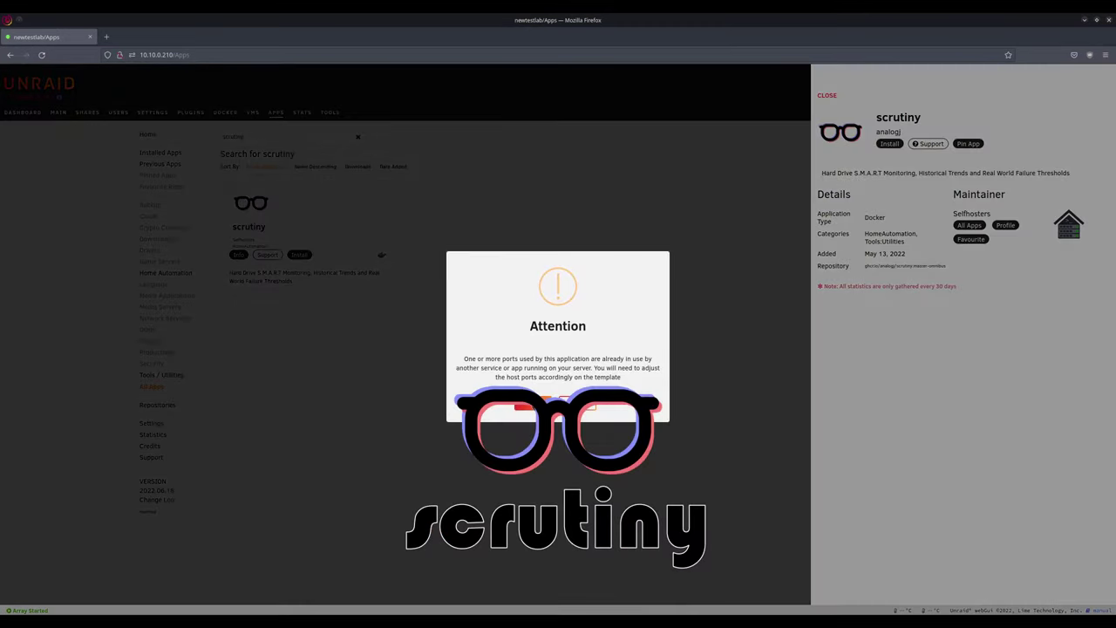
click(545, 402)
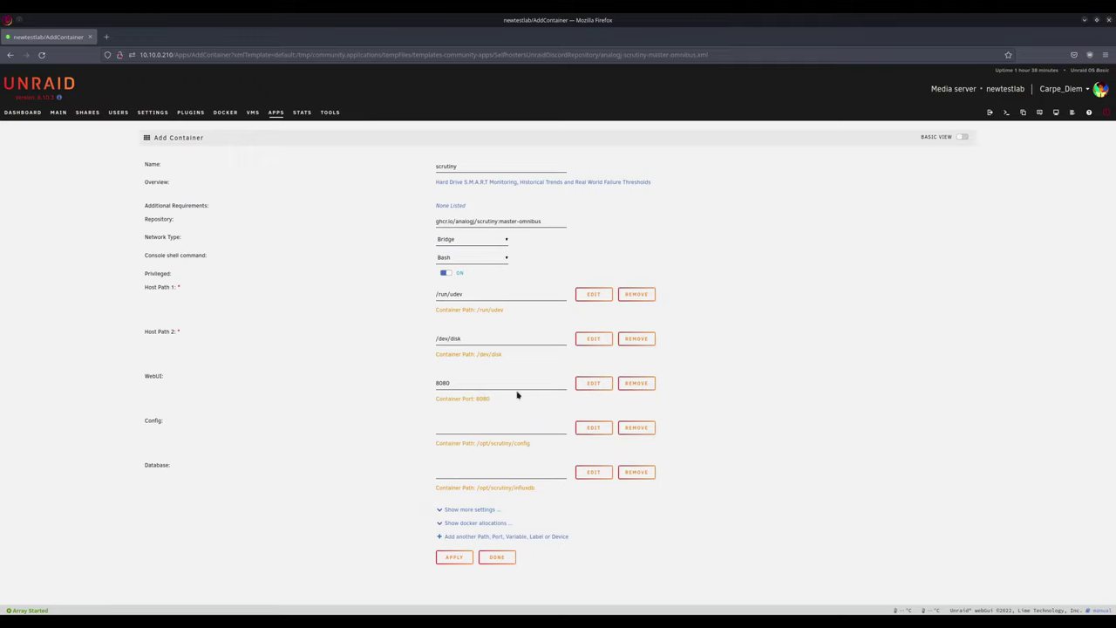
Step: Map the web UI to host port 8085, drop the Config and Database paths, and create the container
click(473, 383)
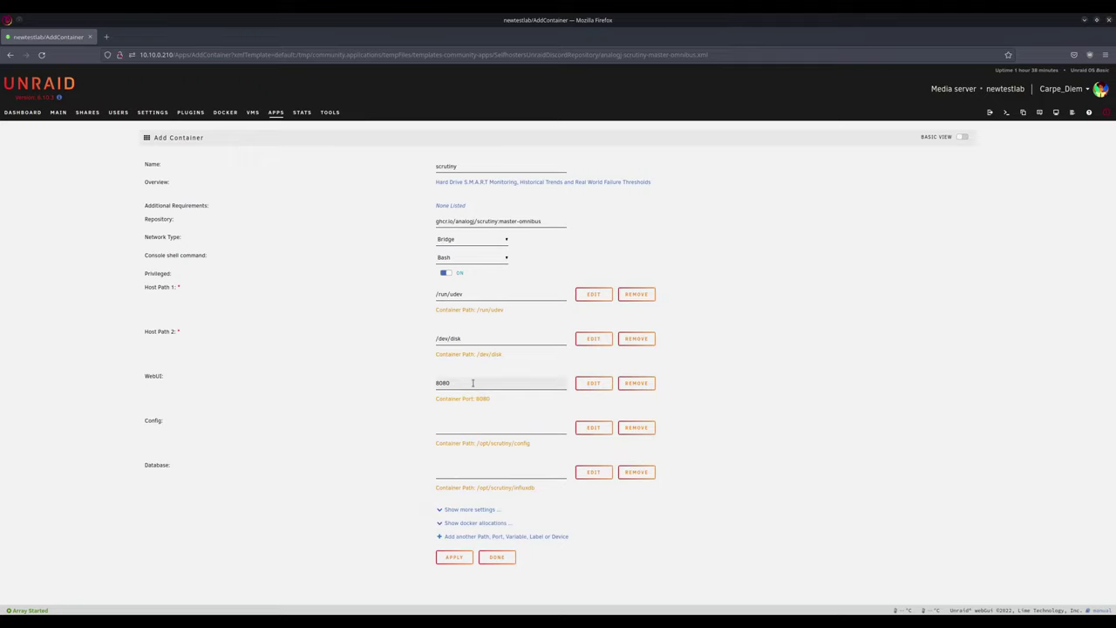
text(5)
click(754, 377)
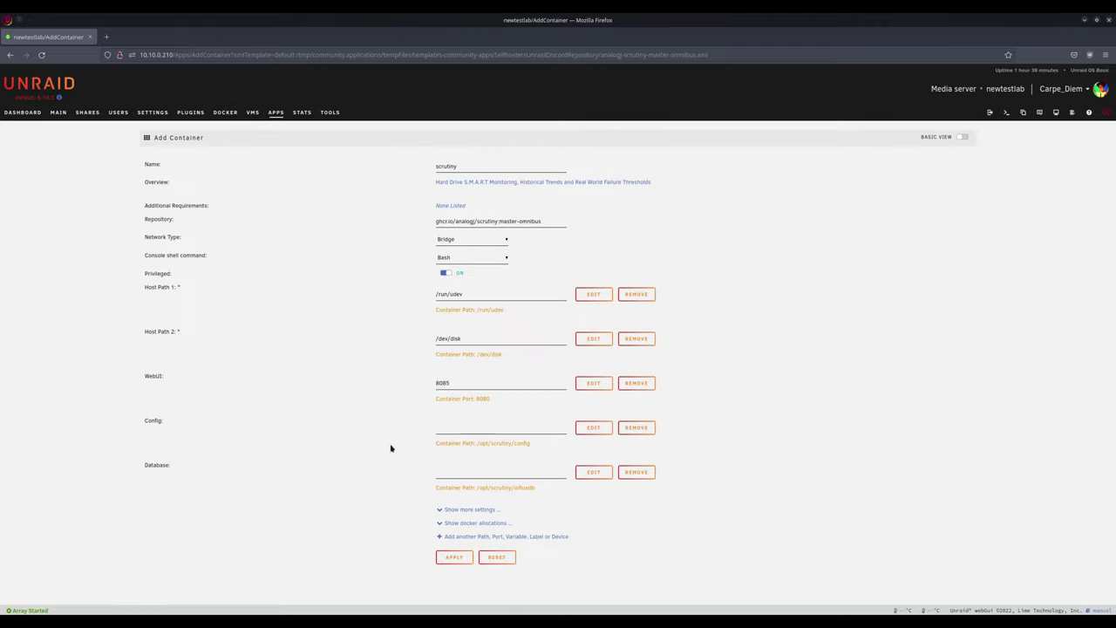
click(635, 428)
click(634, 428)
click(450, 468)
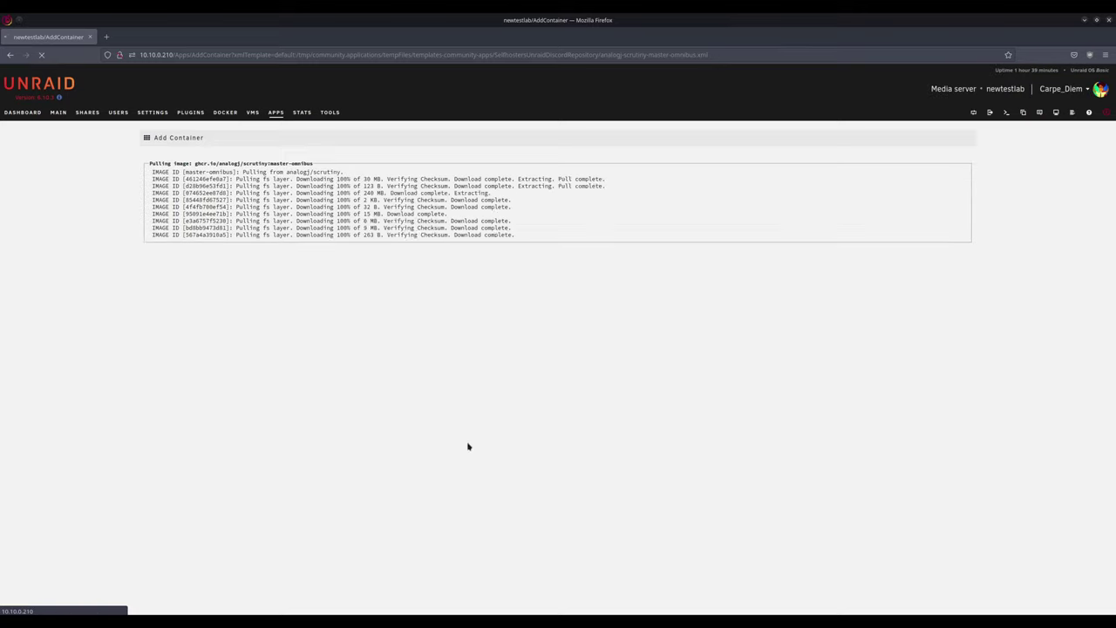
click(557, 340)
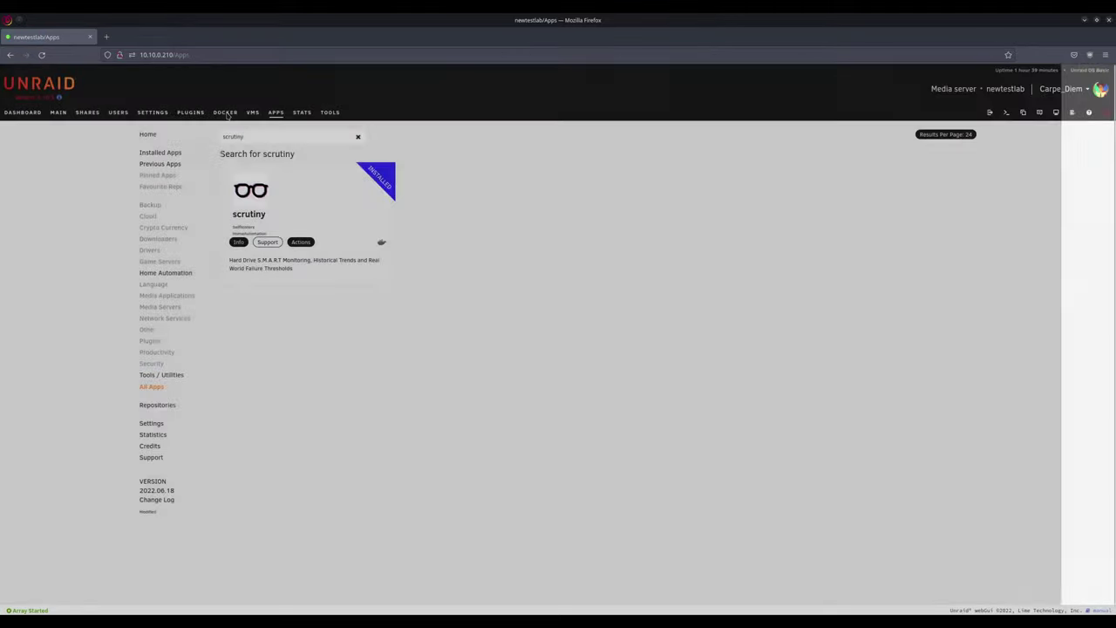
click(226, 113)
Step: Launch the scrutiny container's web UI and view the /dev/sdb QEMU HARDDISK drive details
click(156, 250)
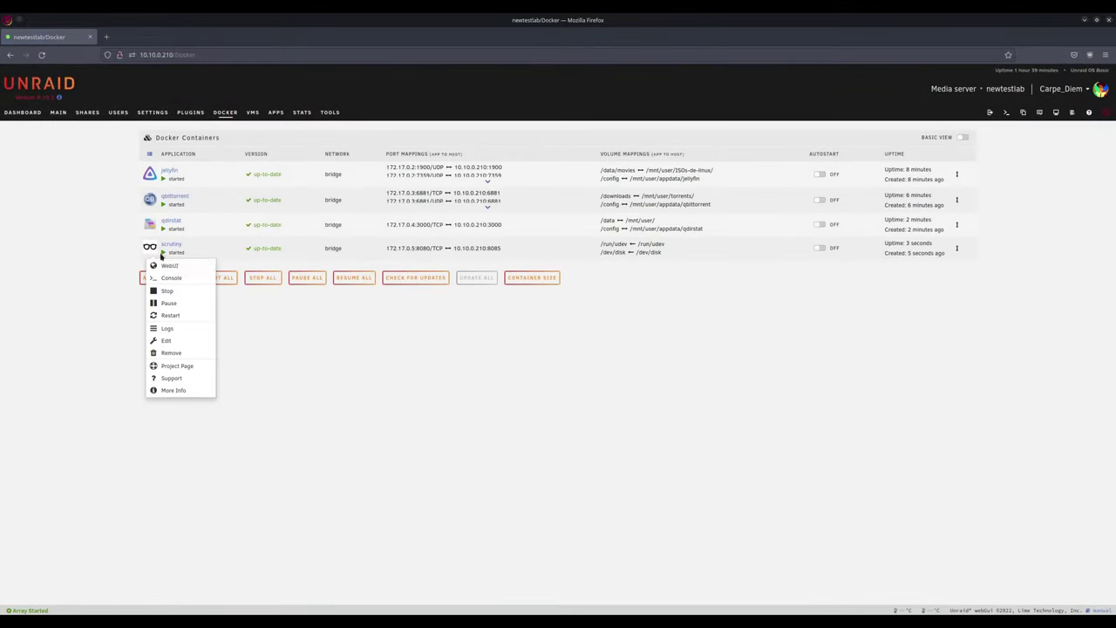
click(170, 266)
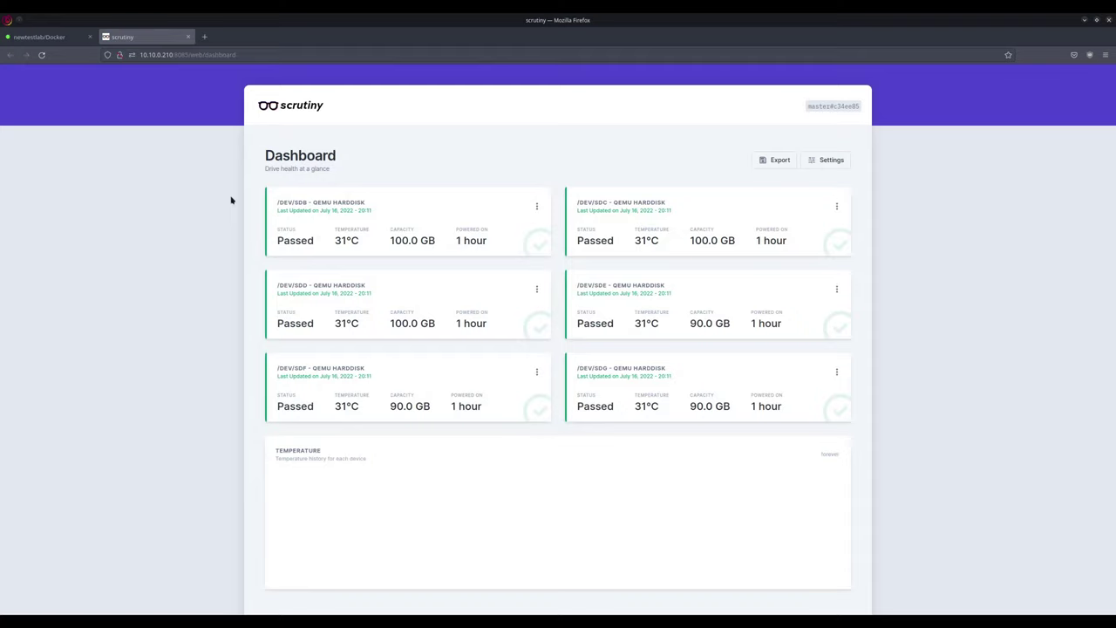
click(316, 208)
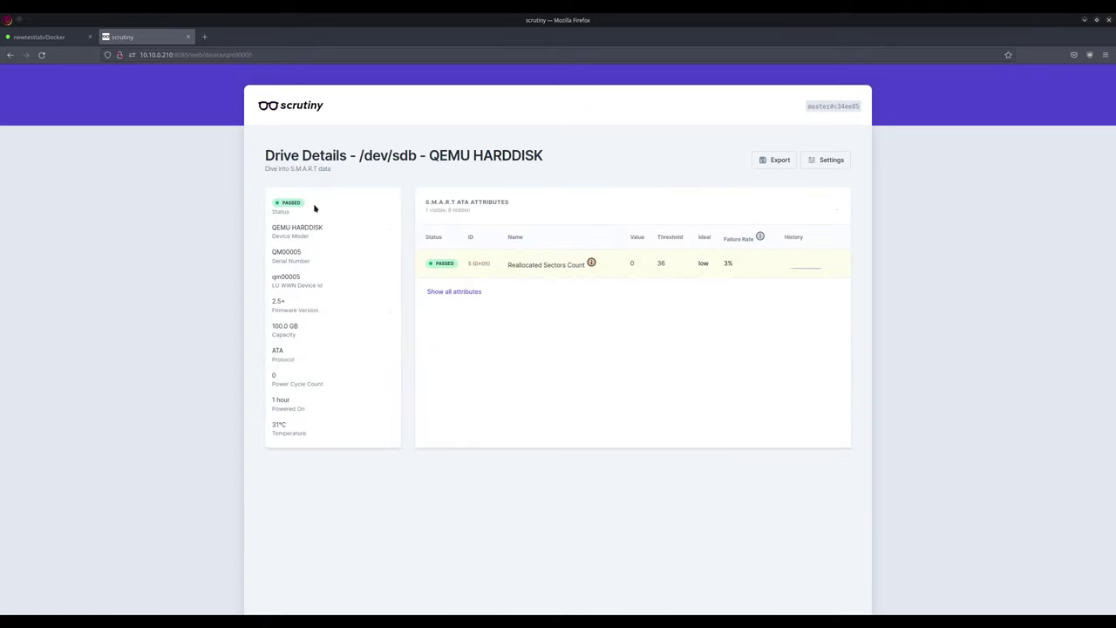